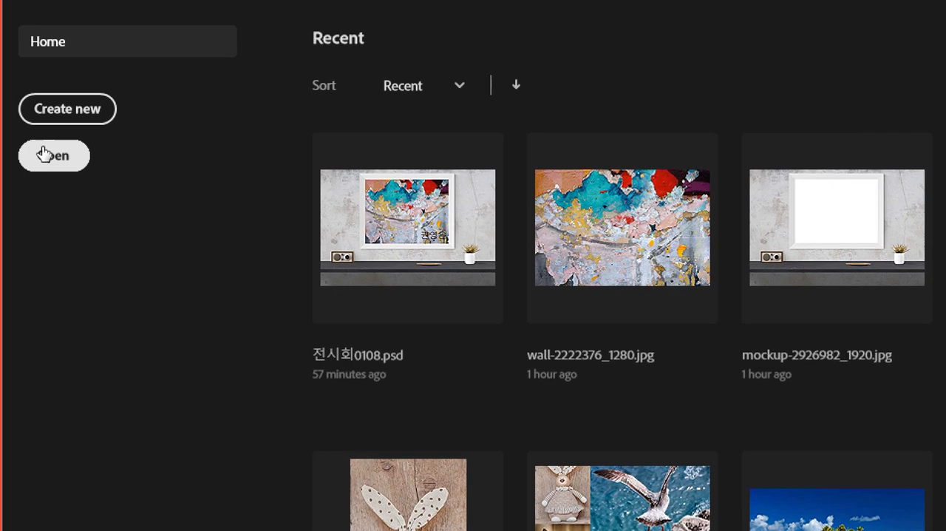
Start opening image files and browse to the 01_선택툴 folder inside 04_선택, 이동하기
click(42, 167)
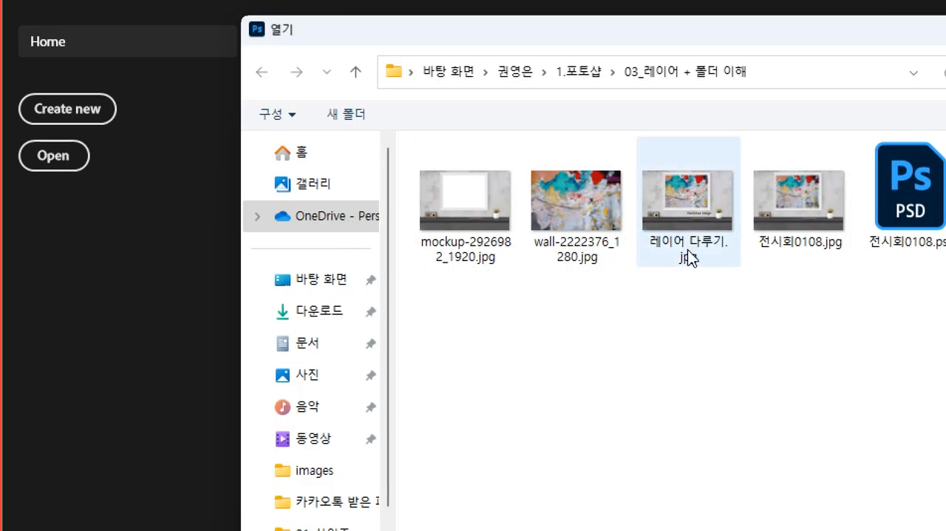
click(579, 71)
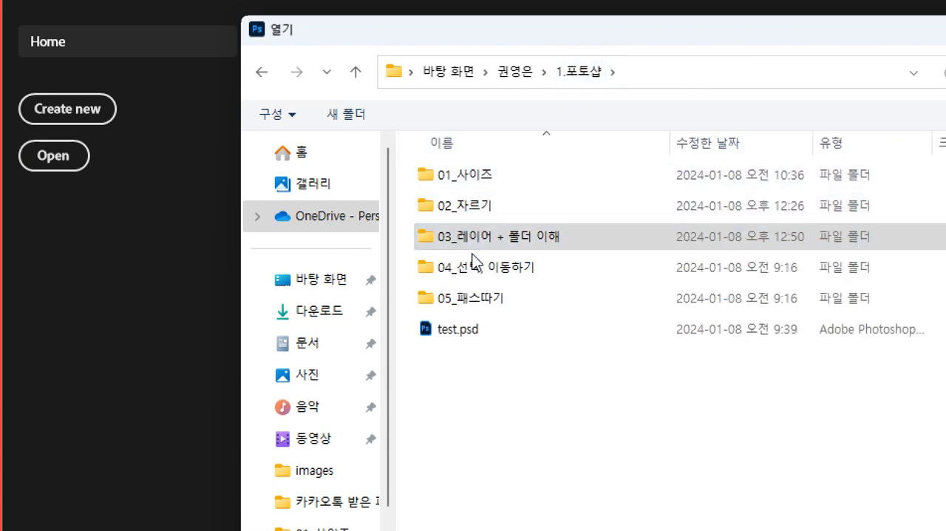
double_click(528, 275)
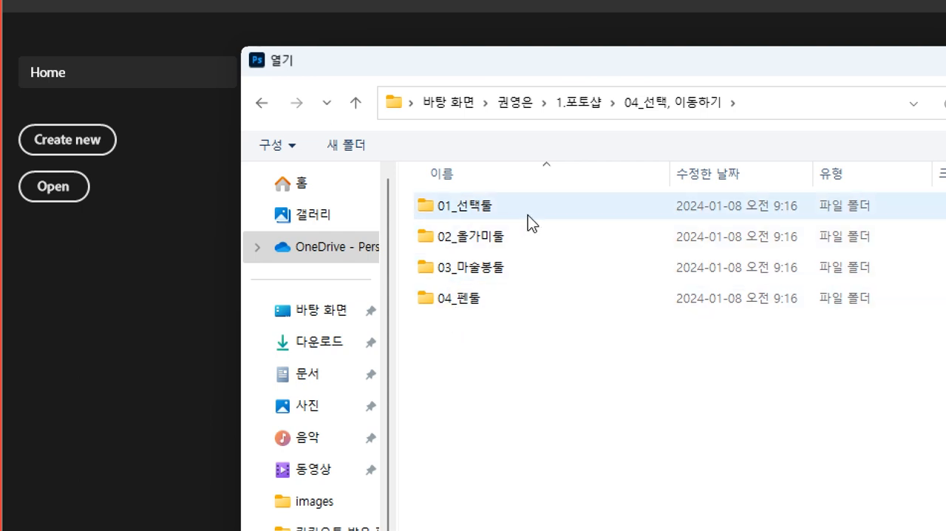
double_click(486, 206)
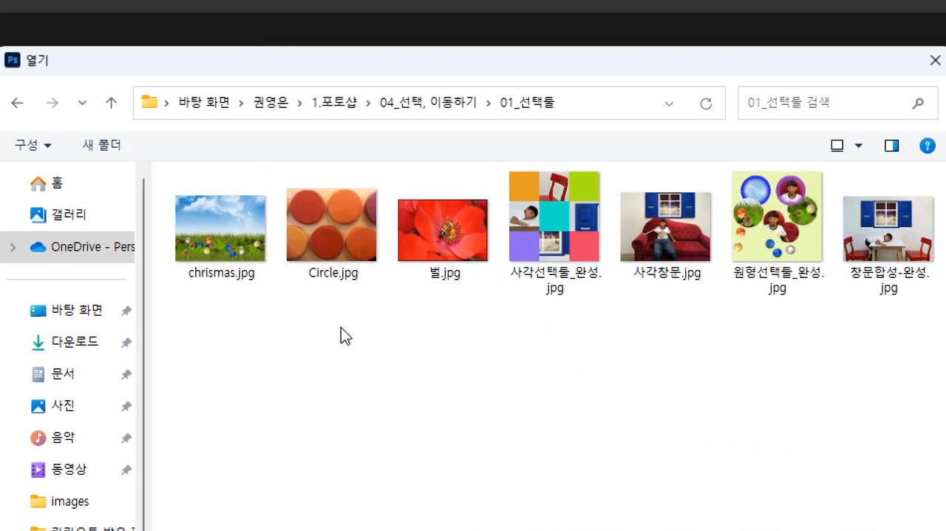
Open chrismas.jpg and Circle.jpg together from the 01_선택툴 folder
click(216, 241)
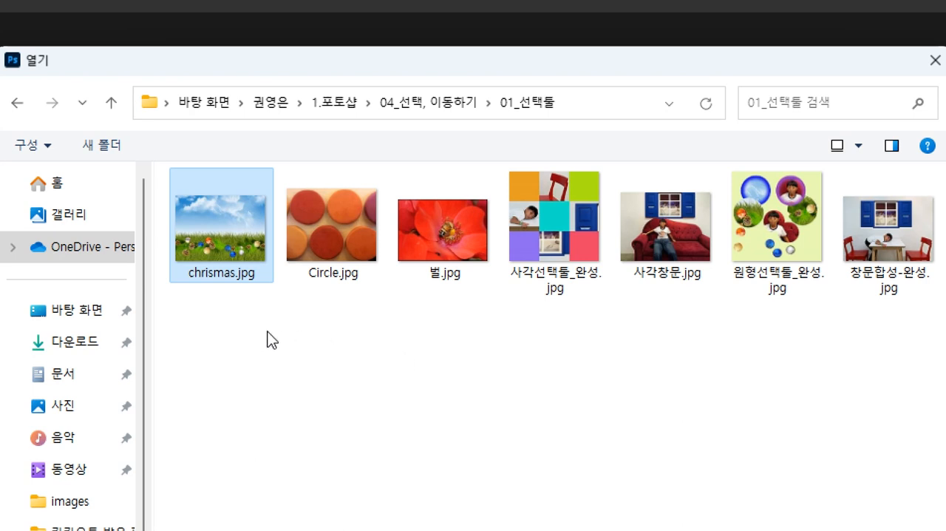
ctrl+click(343, 236)
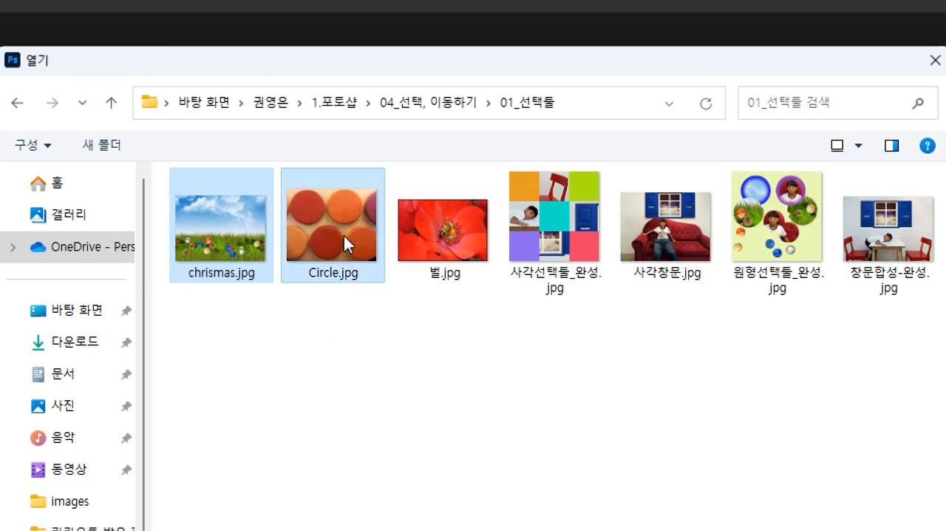
click(309, 201)
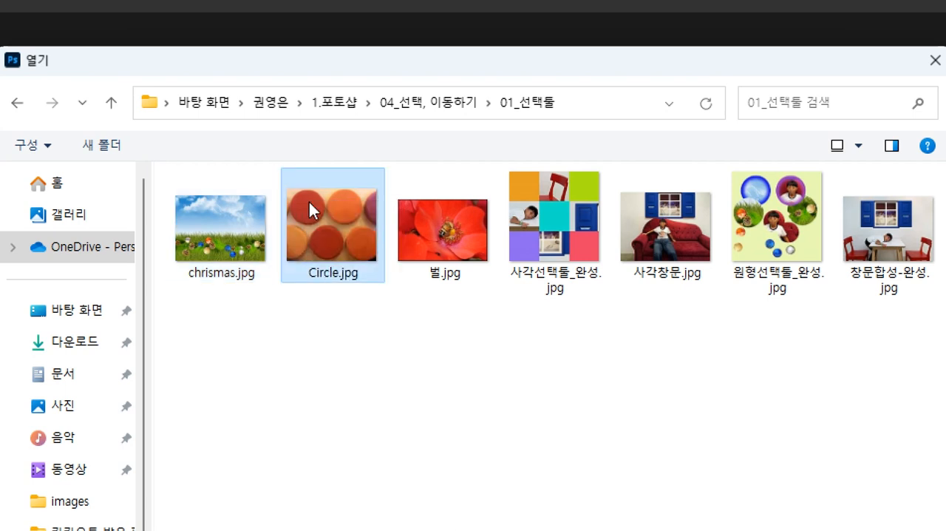
drag(222, 338, 340, 207)
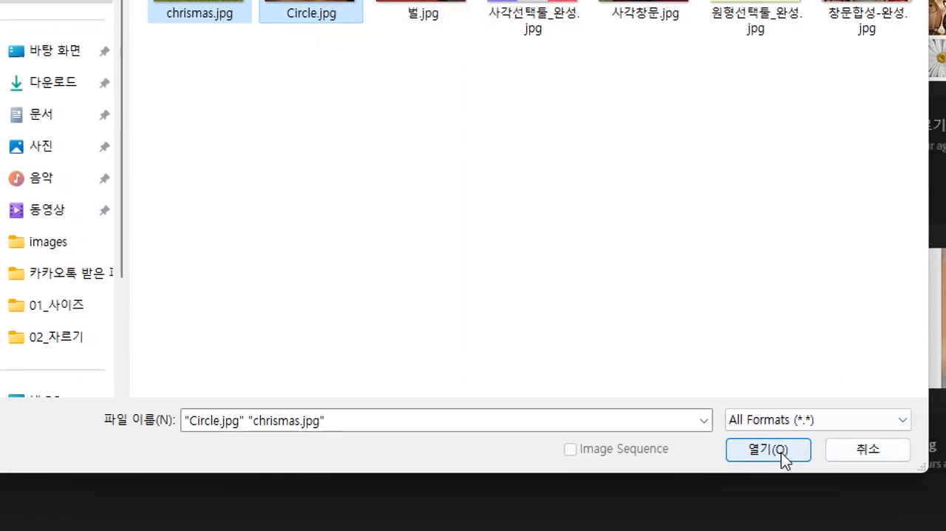
click(782, 453)
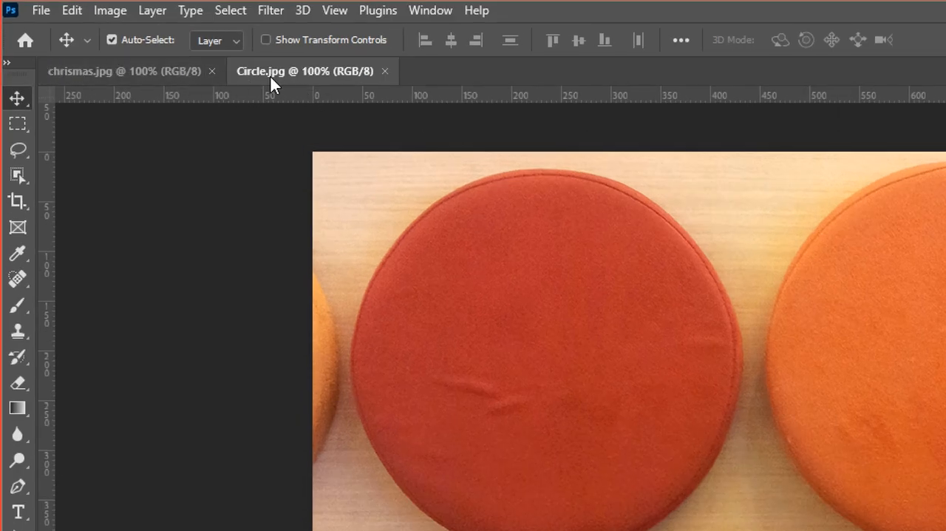
Undock Circle.jpg and chrismas.jpg so that each image has its own floating window
drag(330, 112, 493, 178)
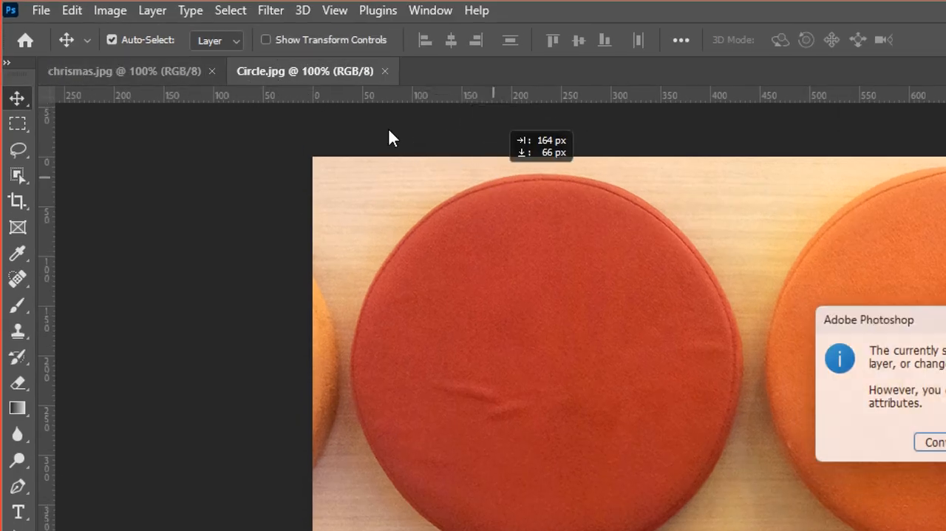
key(Return)
drag(277, 72, 381, 139)
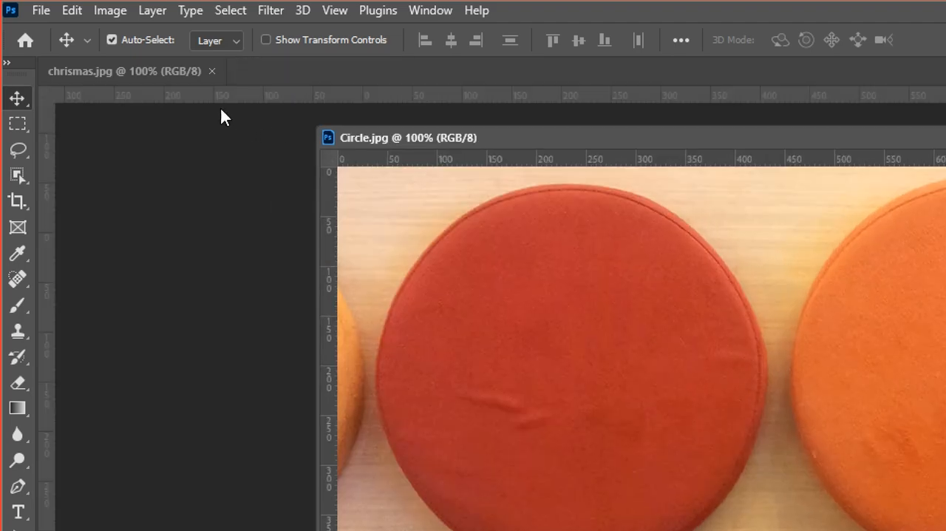
drag(139, 74, 162, 81)
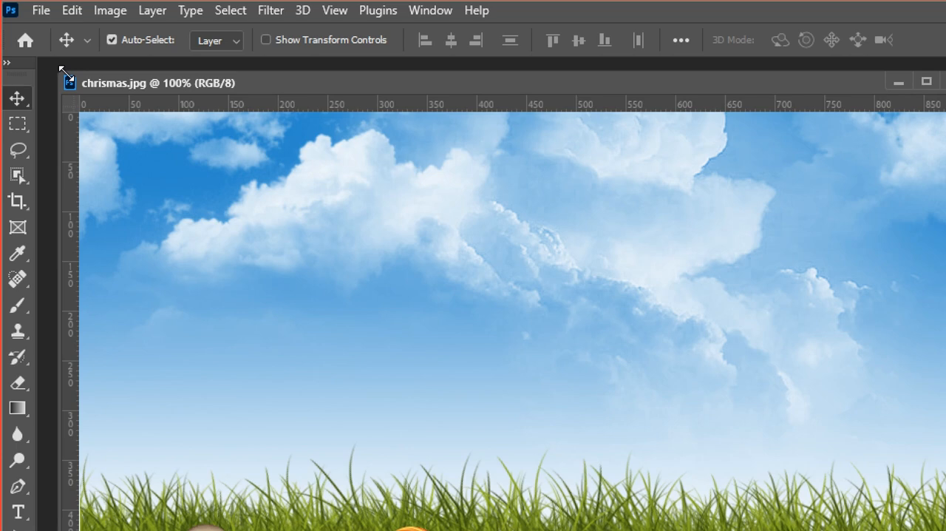
With the Rectangular Marquee Tool in new-selection mode, select an area of about 130 × 139 px over the upper-left clouds of chrismas.jpg
click(20, 128)
right_click(19, 127)
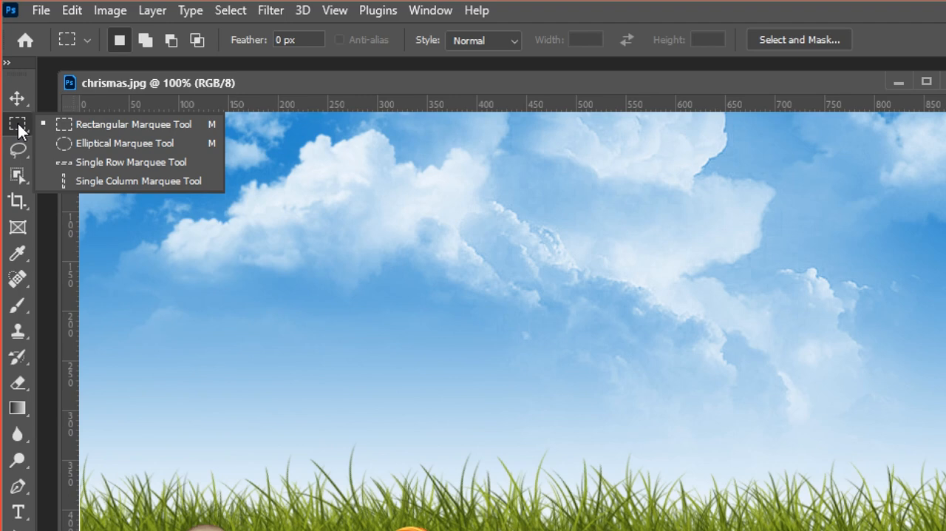
right_click(20, 131)
right_click(20, 131)
right_click(20, 132)
right_click(20, 132)
right_click(20, 132)
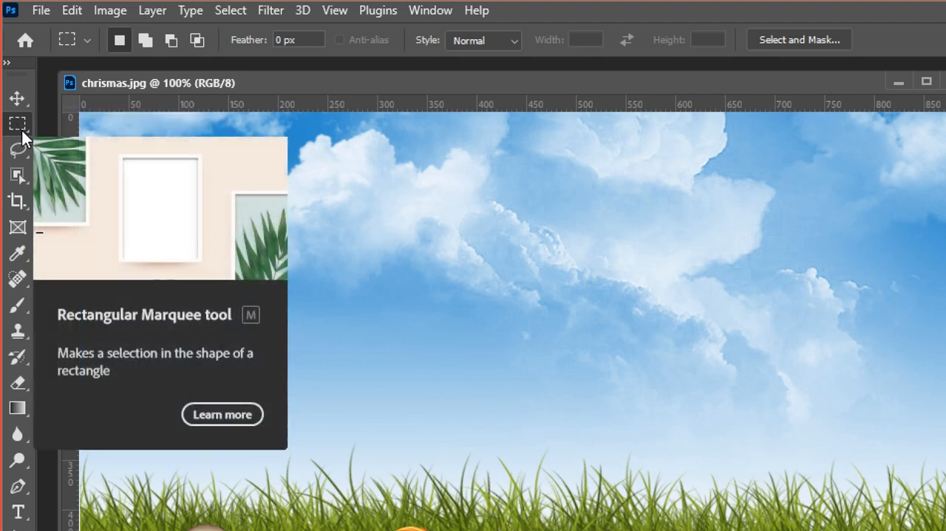
right_click(25, 125)
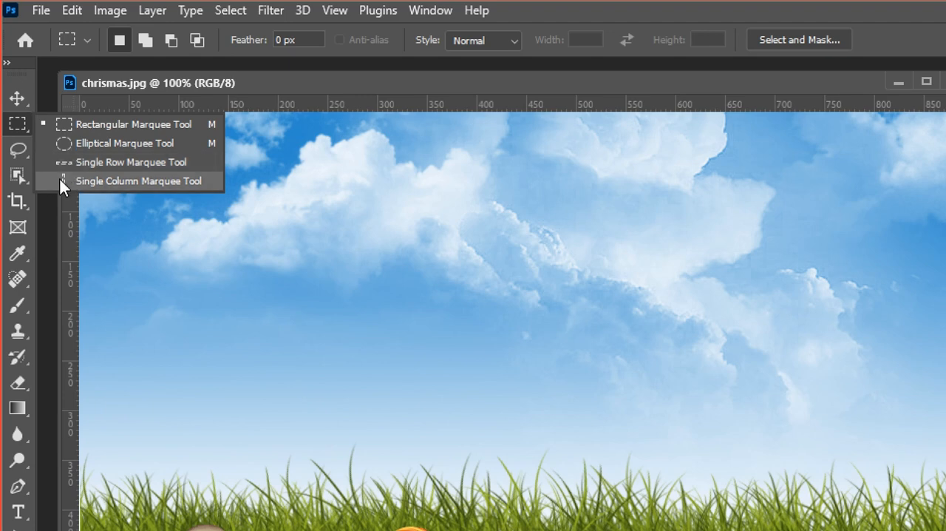
click(76, 125)
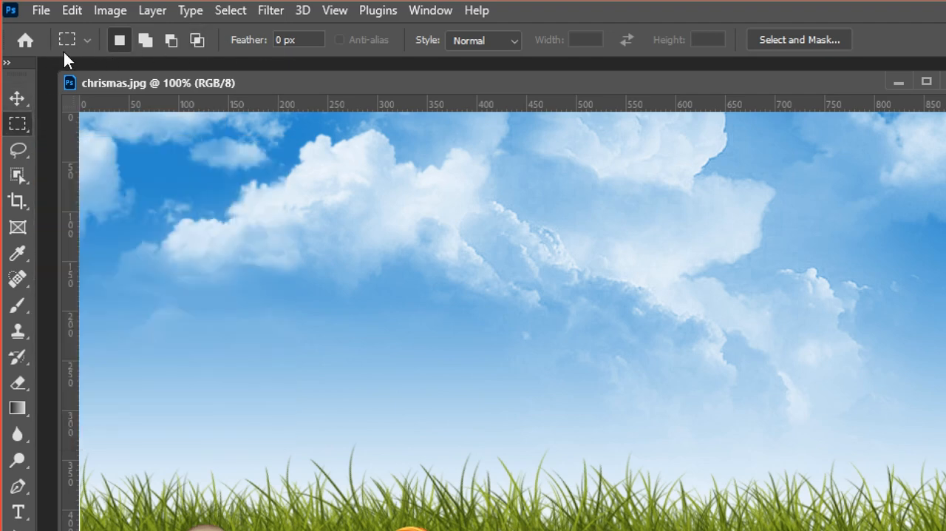
click(153, 39)
click(111, 38)
drag(179, 154, 309, 290)
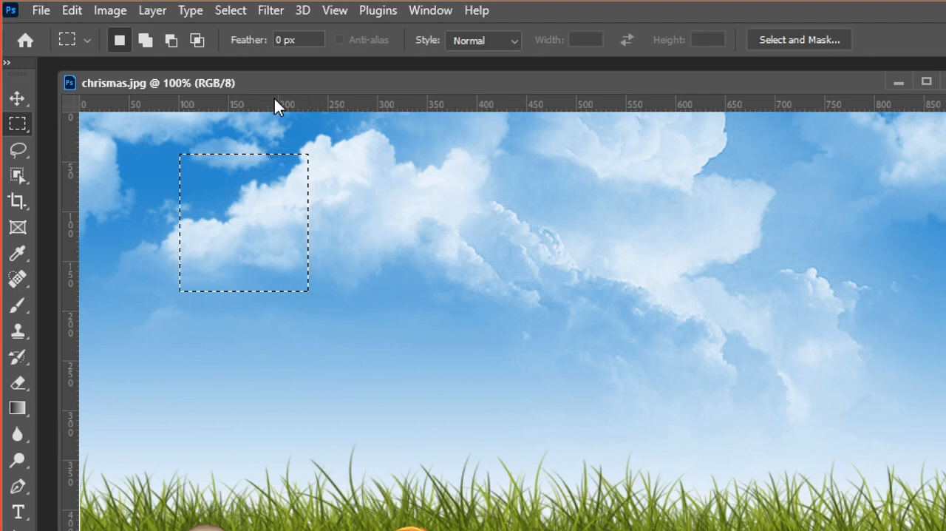
Create a new 800 × 800 pixel document at 72 pixels/inch with a white background and float it in its own window
click(41, 12)
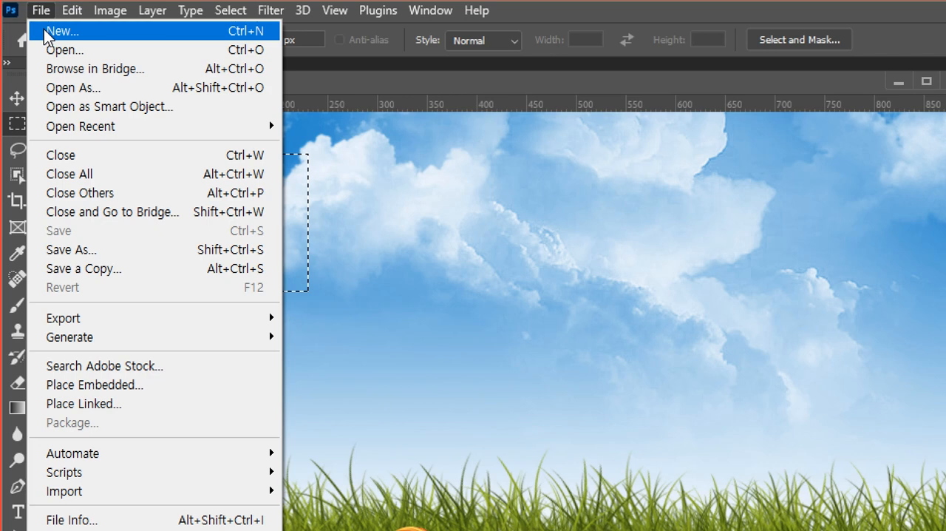
click(59, 31)
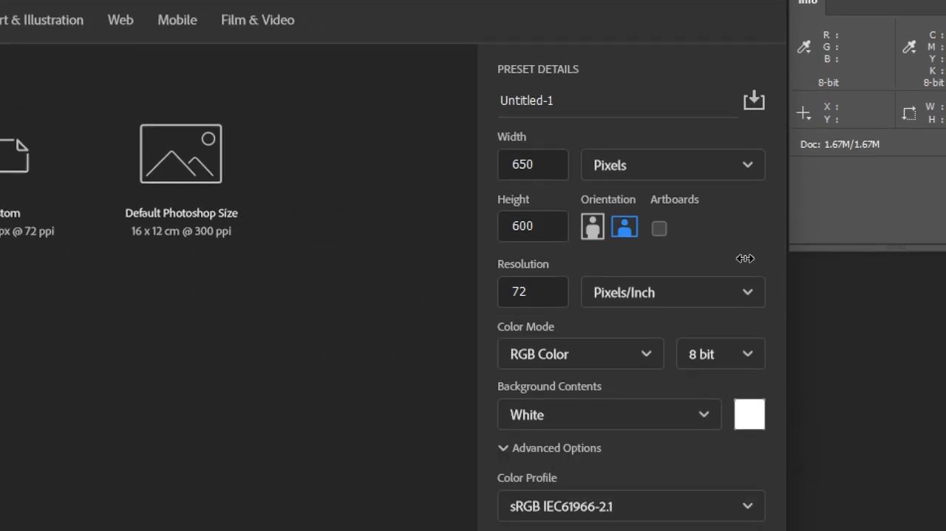
double_click(502, 164)
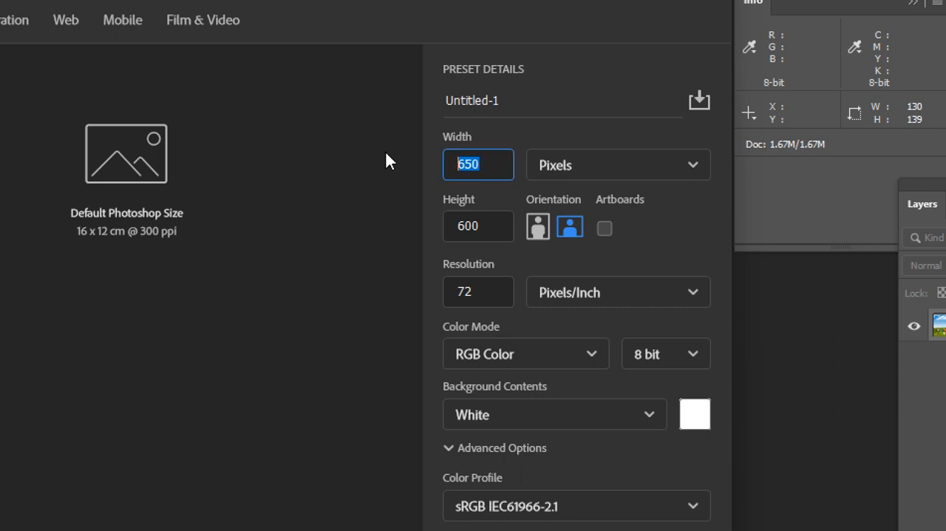
text(800)
double_click(490, 228)
text(800)
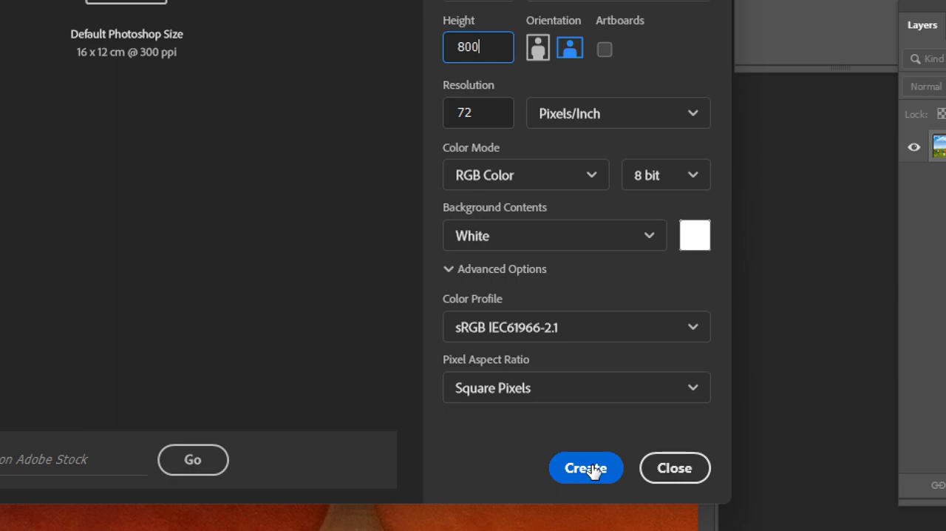
click(591, 470)
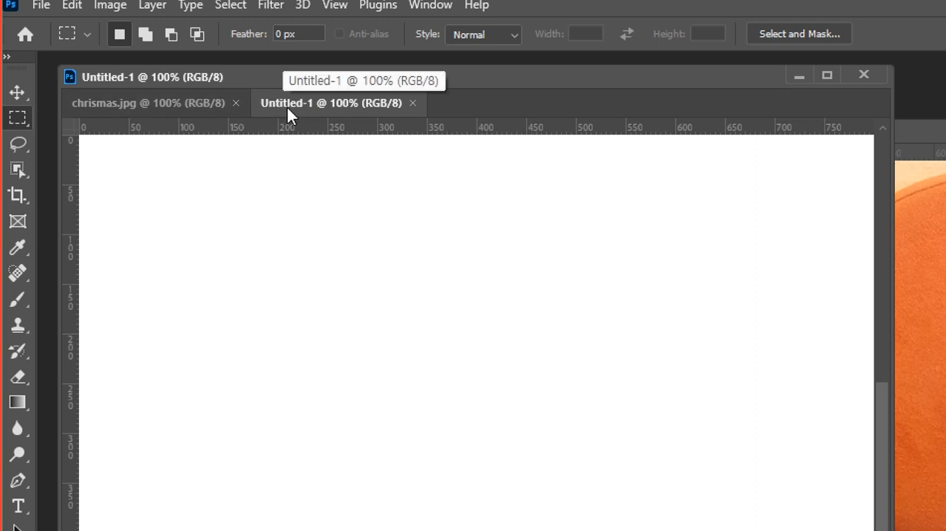
drag(289, 100, 550, 149)
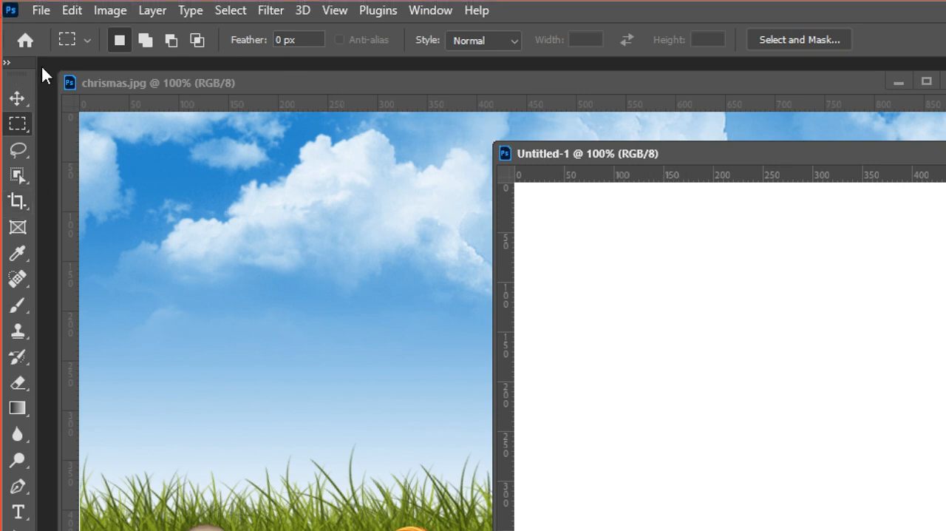
Move the selected cloud area from chrismas.jpg into the Untitled-1 document and place it near the canvas's upper-left corner
click(18, 99)
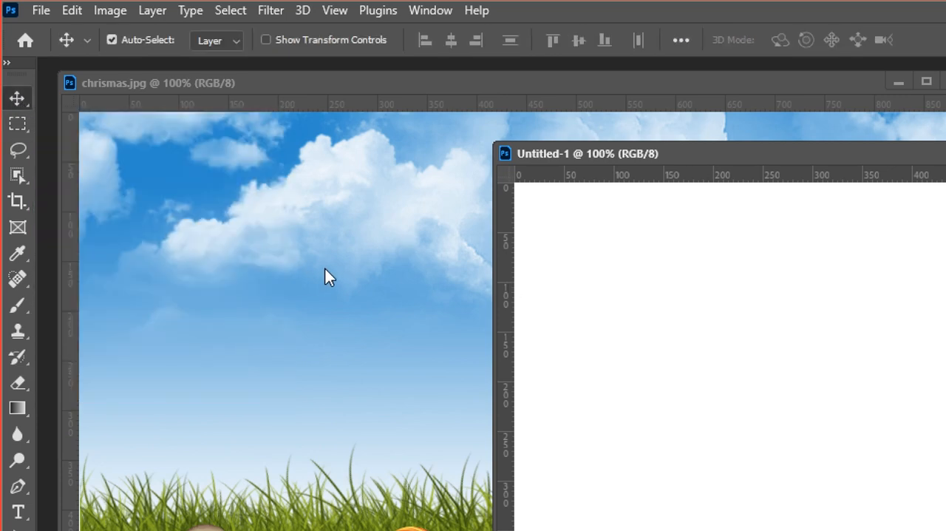
click(325, 267)
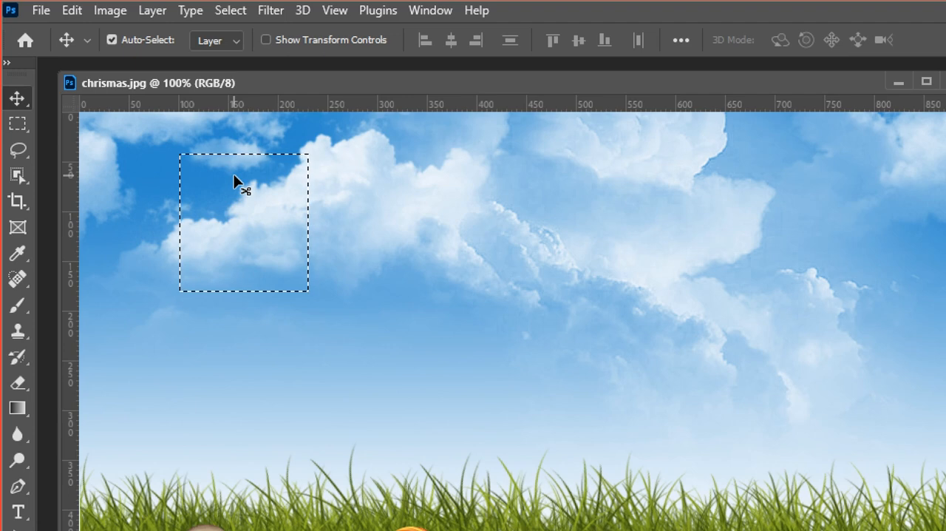
drag(223, 194, 945, 275)
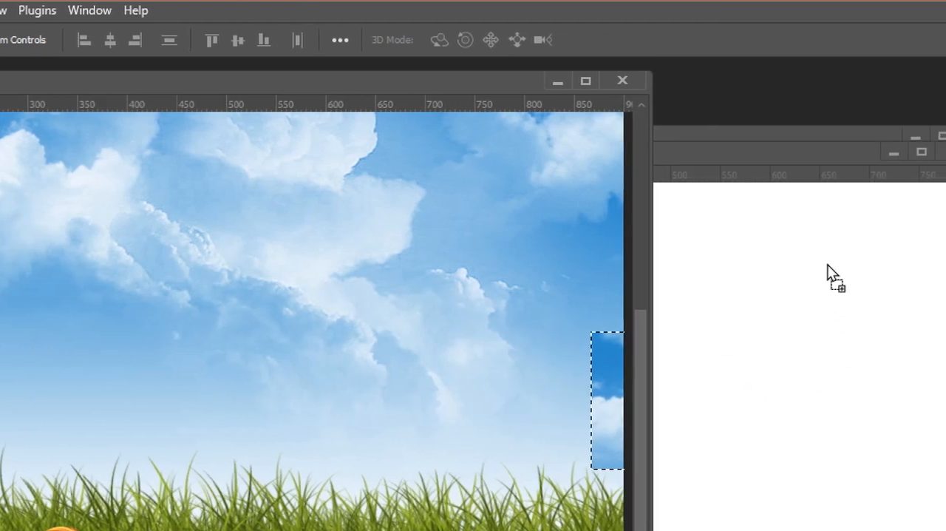
drag(828, 275, 299, 298)
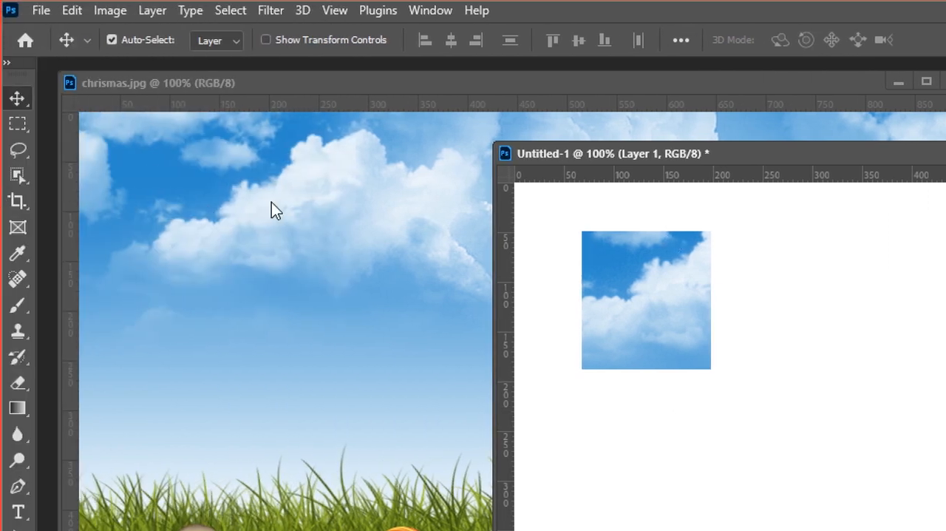
Return to the chrismas.jpg image and clear its rectangular selection
click(136, 204)
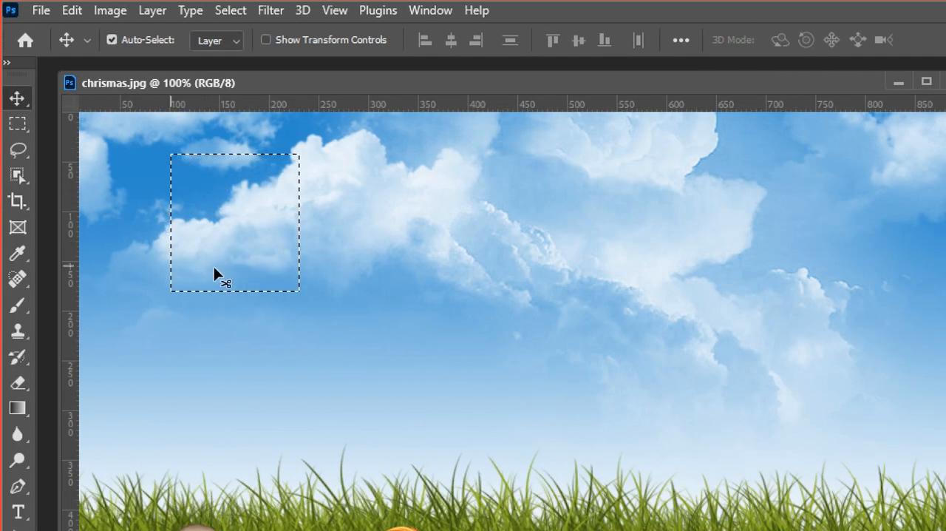
key(ctrl)
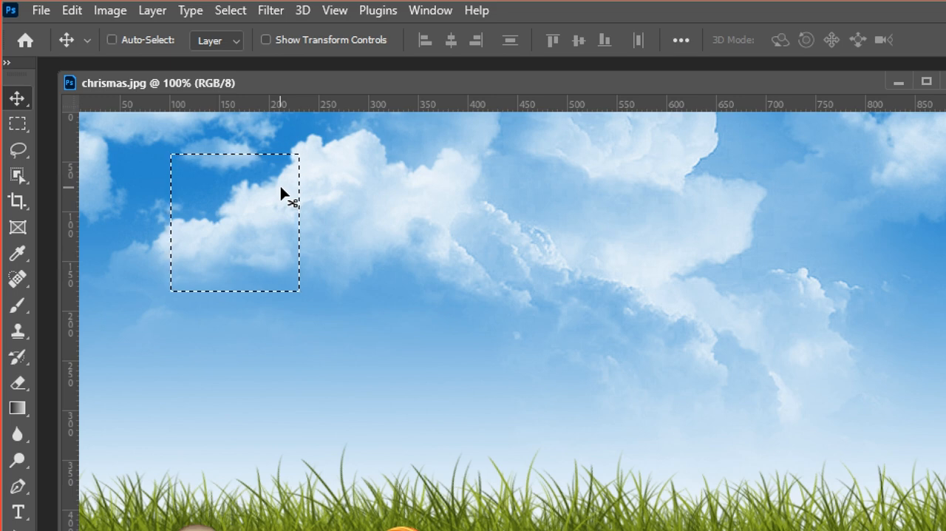
key(ctrl+d)
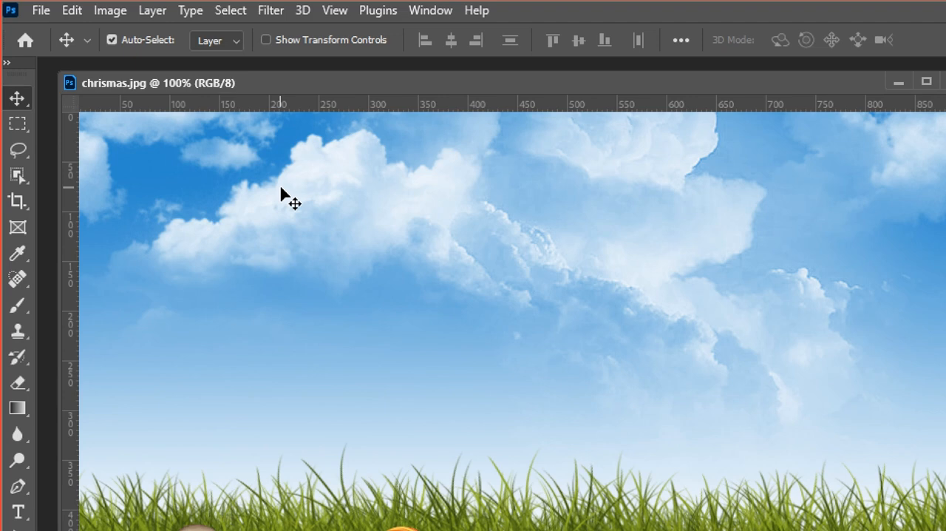
Using the Rectangular Marquee Tool in add-to-selection mode, select three separate sky rectangles in chrismas.jpg, two side by side and one below between them
click(16, 124)
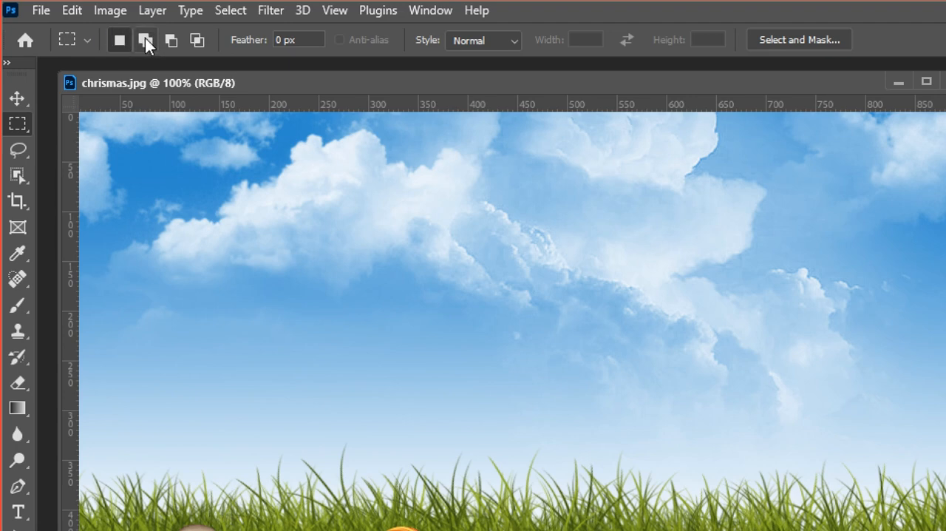
click(145, 37)
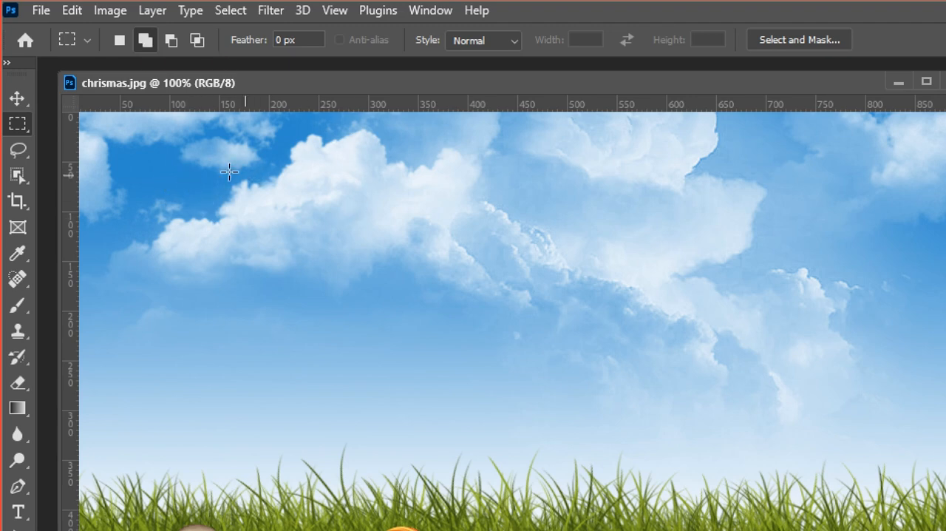
drag(197, 152, 311, 281)
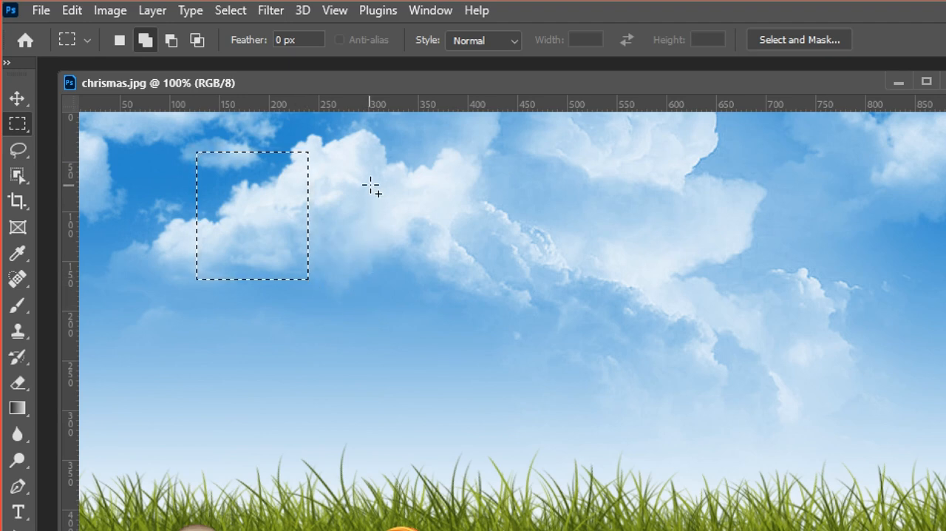
drag(367, 163, 497, 310)
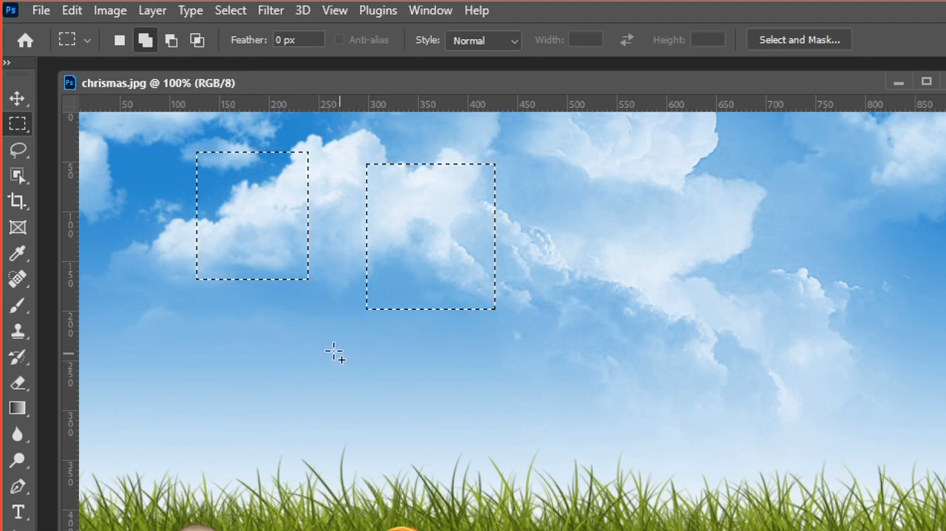
drag(287, 322, 401, 427)
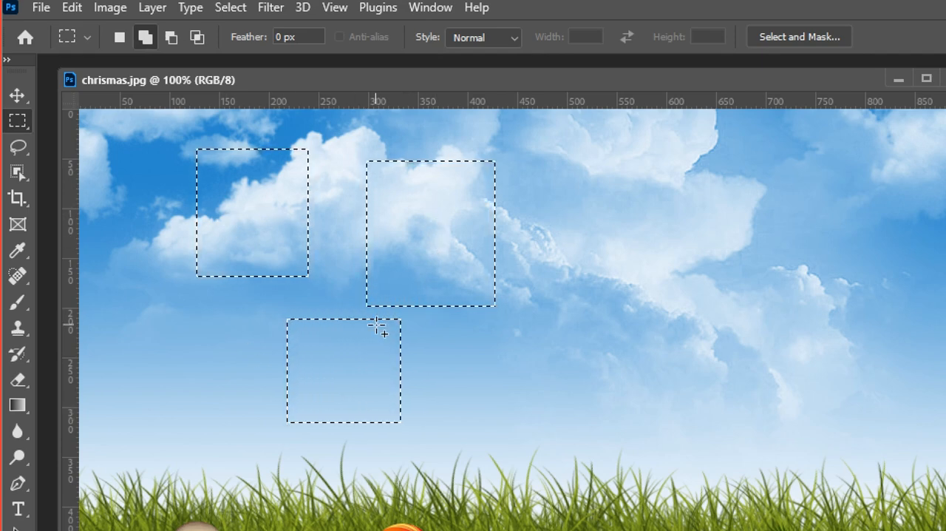
Move the three selected sky rectangles into the Untitled-1 document beside the first cloud piece, and clear the selection in chrismas.jpg
click(16, 98)
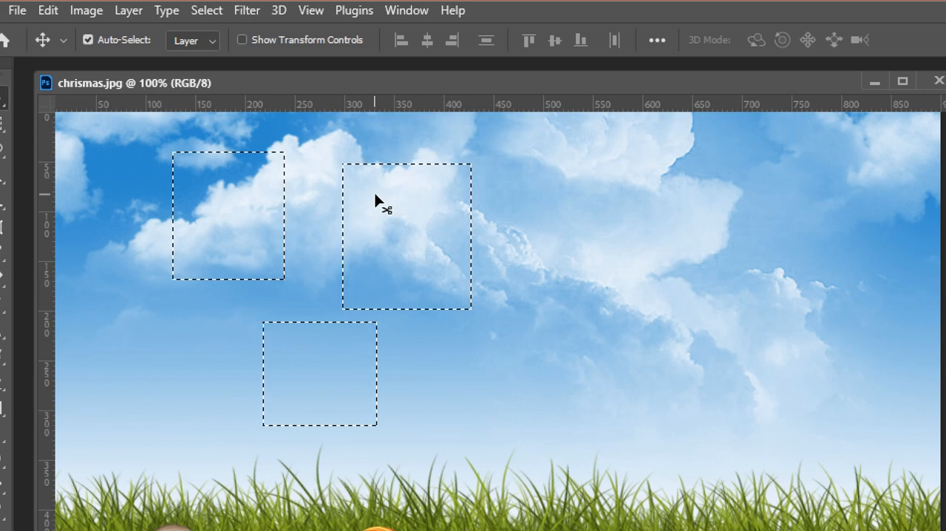
drag(377, 199, 749, 285)
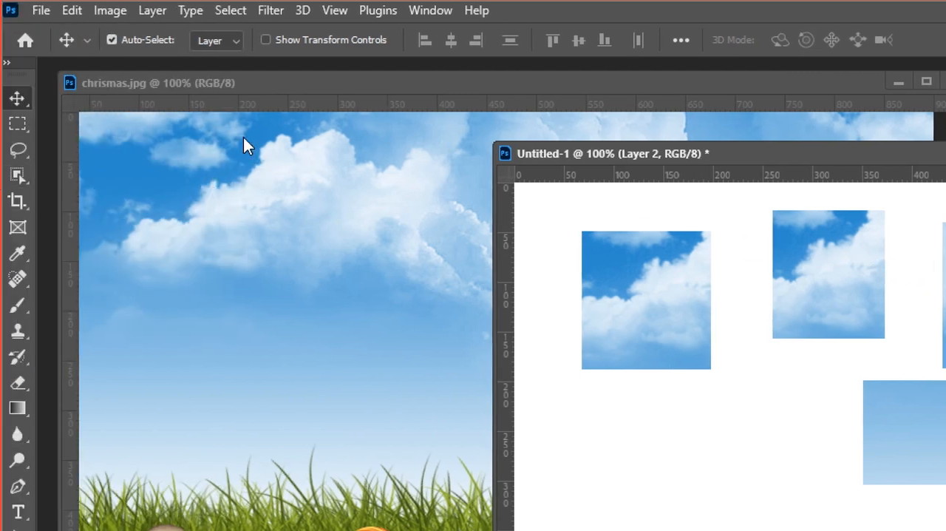
click(164, 138)
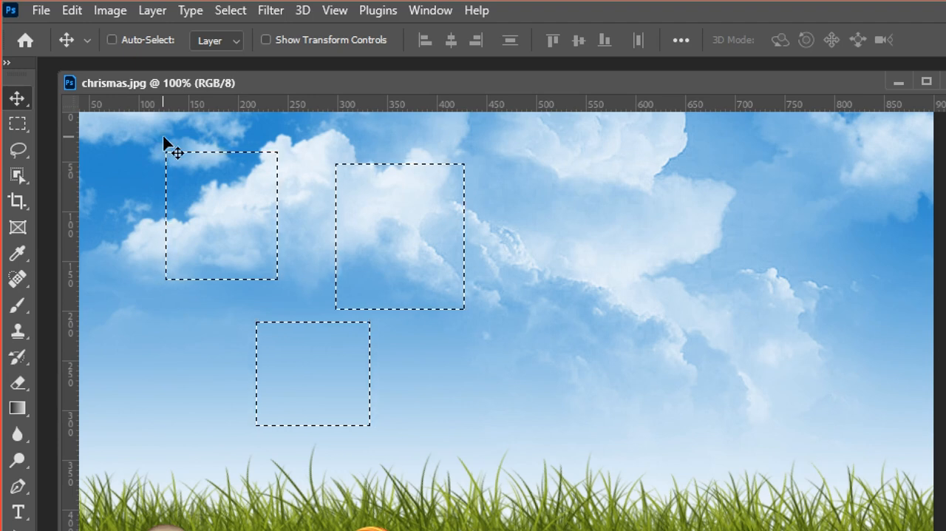
key(ctrl+d)
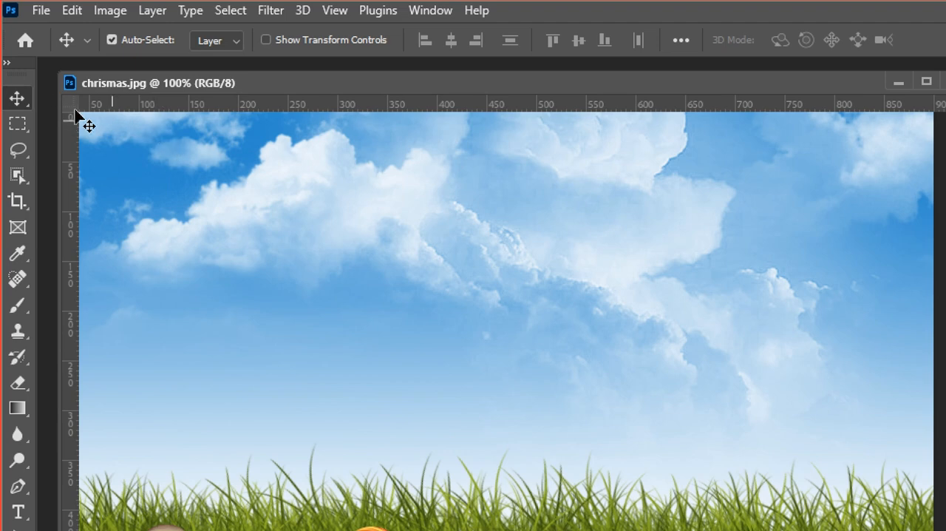
With the Rectangular Marquee Tool and a 20 px feather, select an area about 190 × 210 px over the large cloud in chrismas.jpg
click(19, 124)
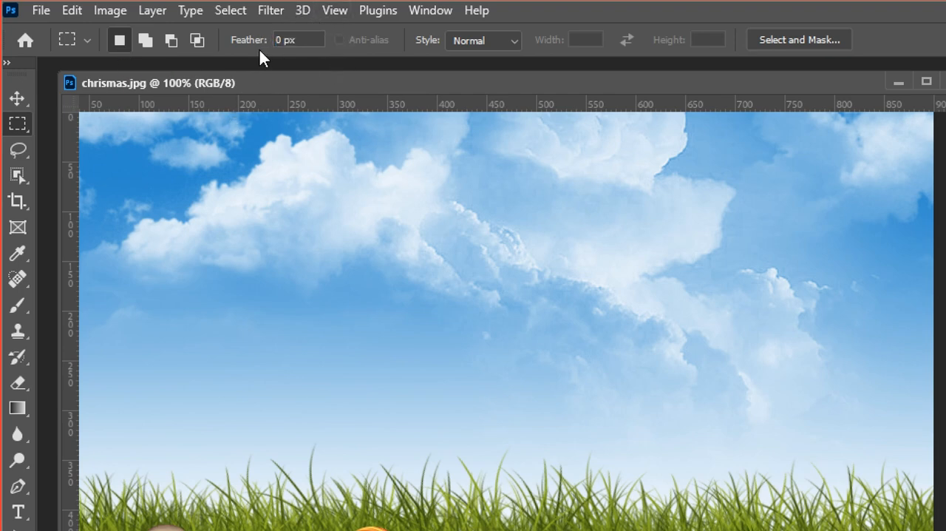
click(307, 41)
text(20)
drag(207, 157, 396, 365)
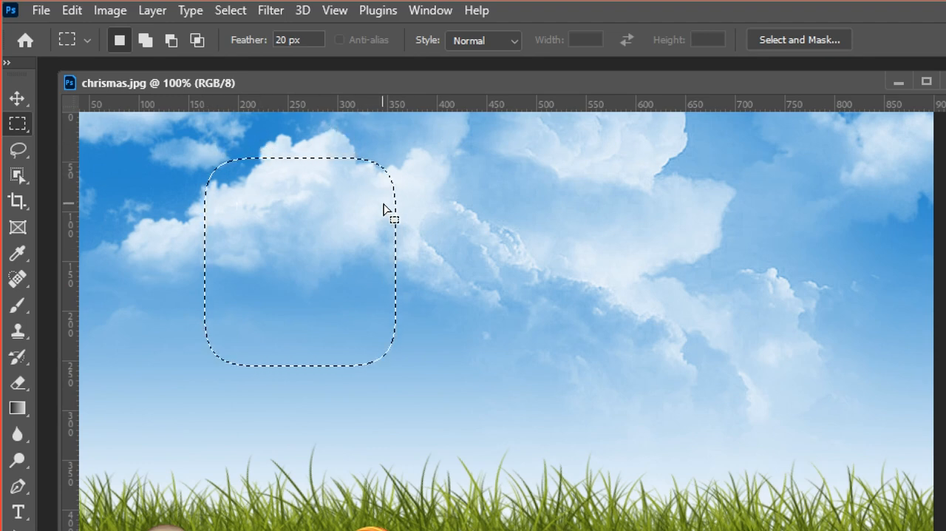
Move the 20 px feathered cloud selection into Untitled-1, beside the plain blue rectangle, and clear the selection in chrismas.jpg
click(16, 101)
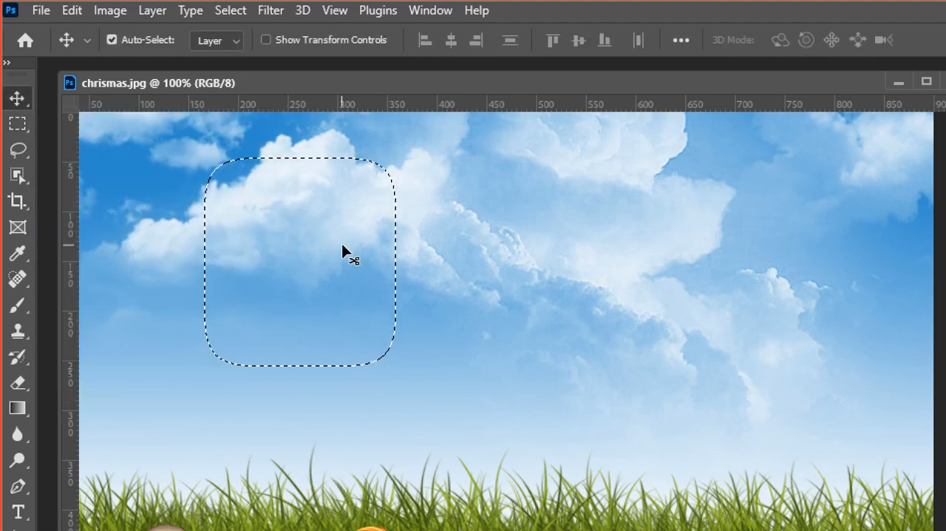
drag(266, 214, 945, 371)
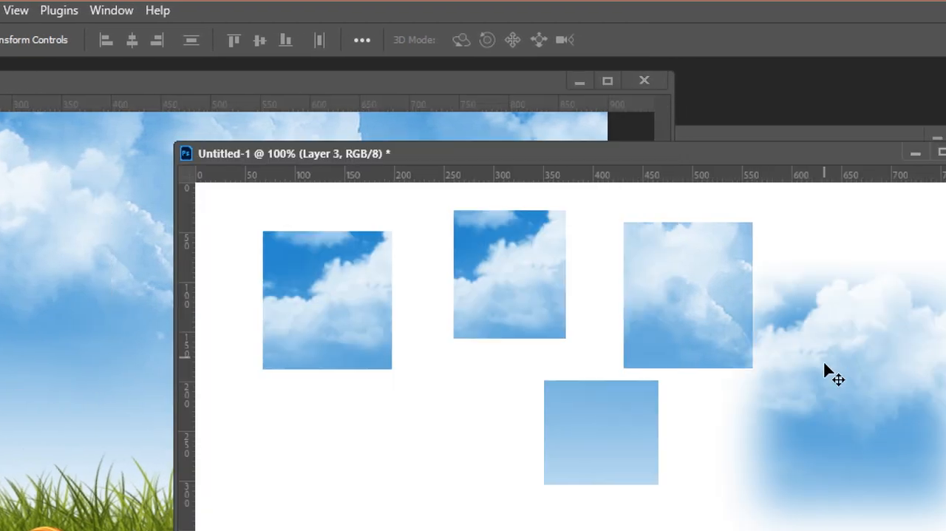
drag(827, 372, 773, 466)
drag(774, 268, 773, 226)
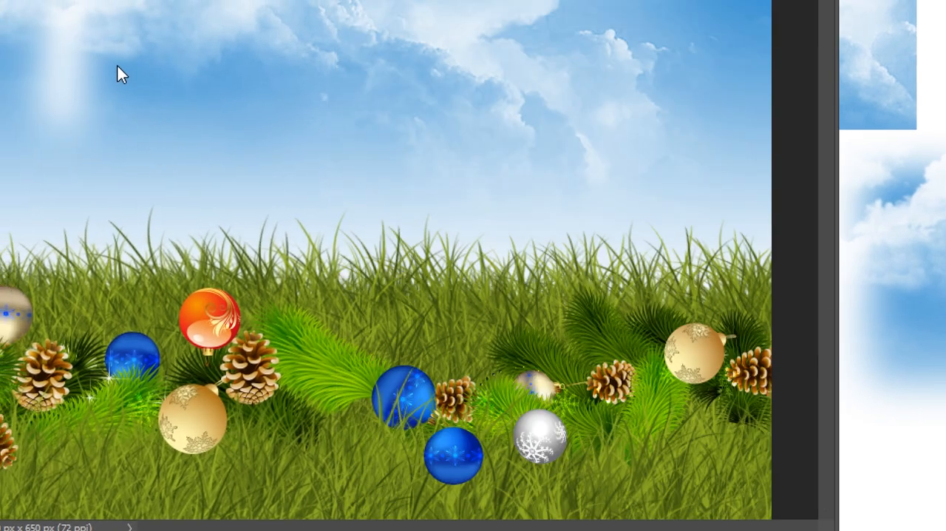
click(118, 66)
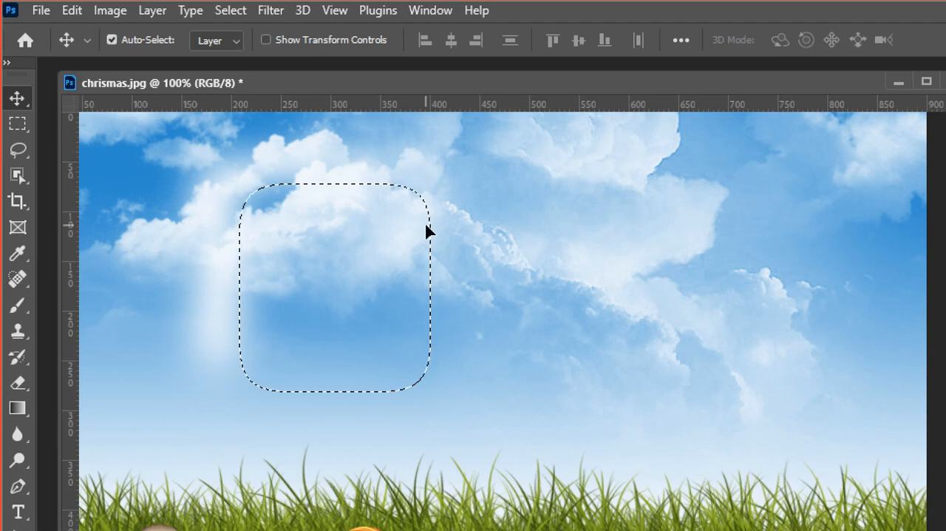
key(ctrl+d)
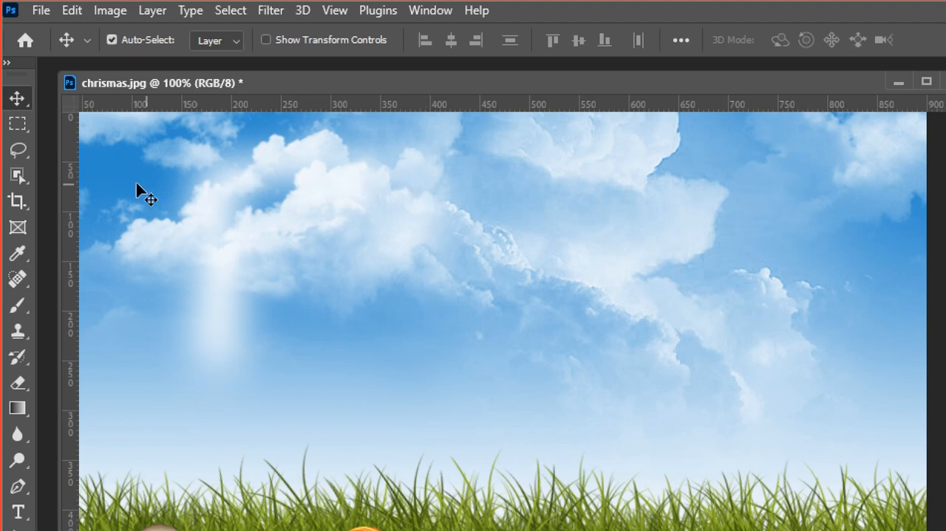
With the Rectangular Marquee Tool and a 50 px feather, select a sky area about 145 × 160 px below the clouds in chrismas.jpg
click(18, 126)
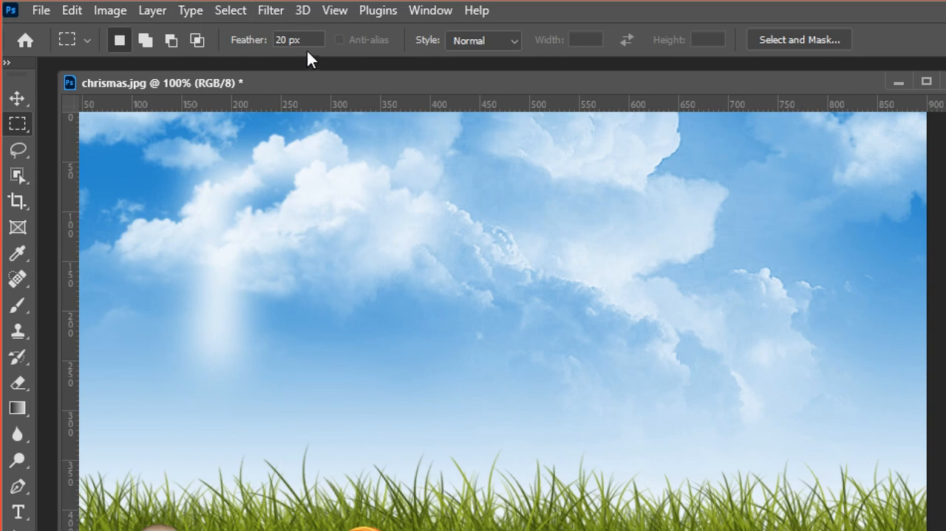
click(267, 33)
key(Return)
drag(308, 231, 451, 392)
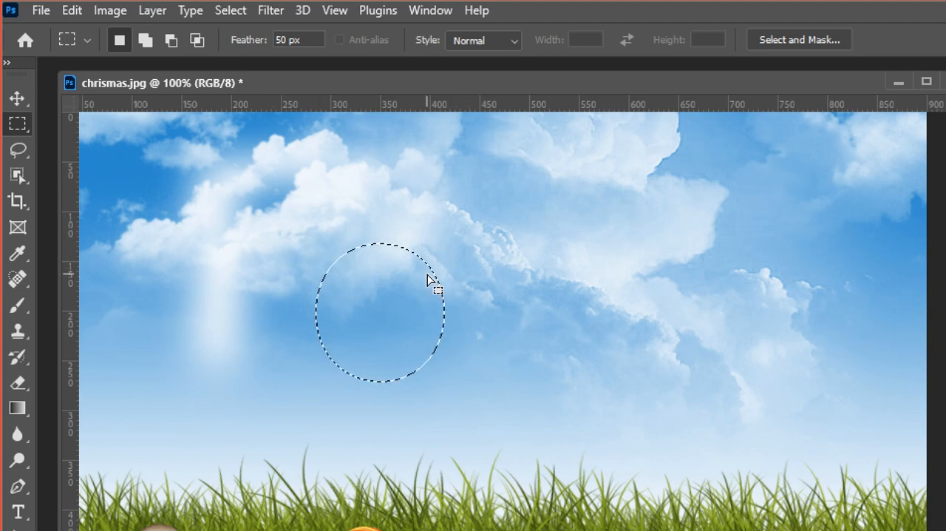
Move the 50 px feathered sky selection into Untitled-1 beneath the first cloud rectangle, and shift the 20 px feathered piece up over the third one
click(15, 98)
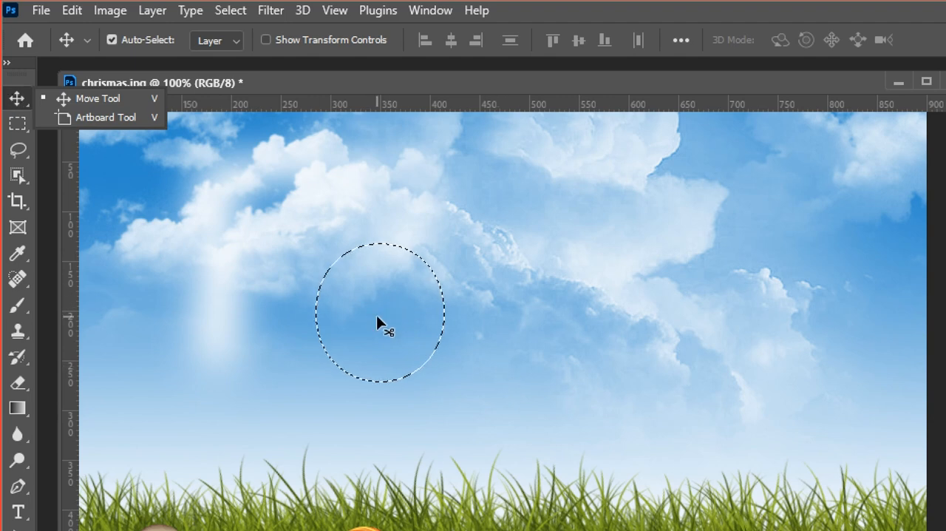
drag(369, 313, 945, 465)
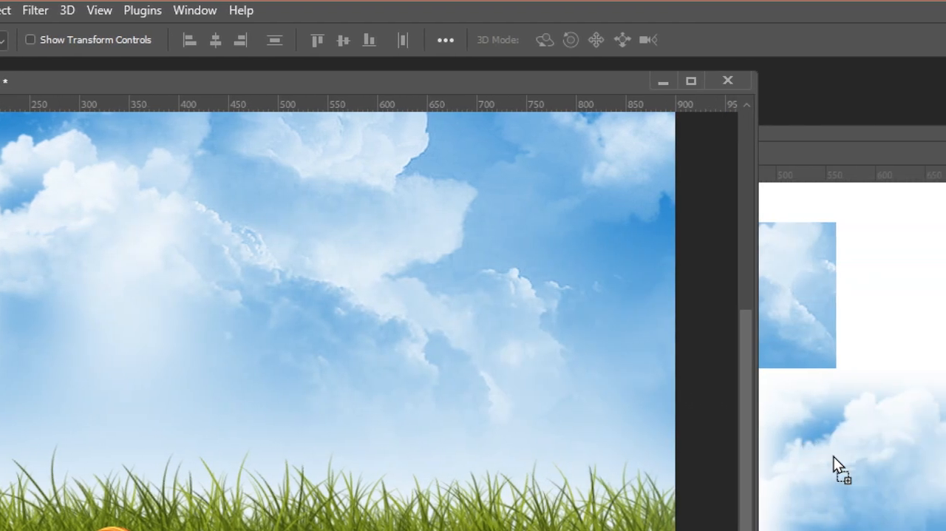
drag(834, 457, 523, 526)
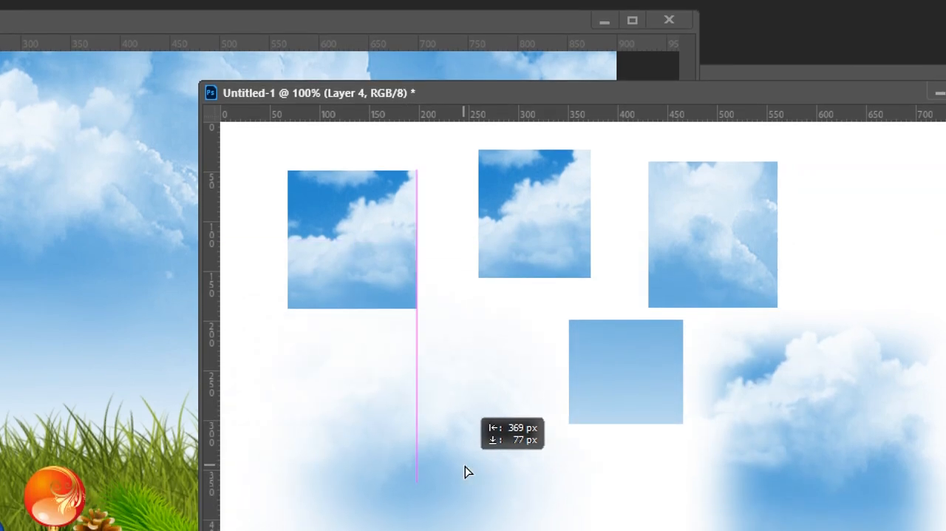
drag(466, 472, 483, 479)
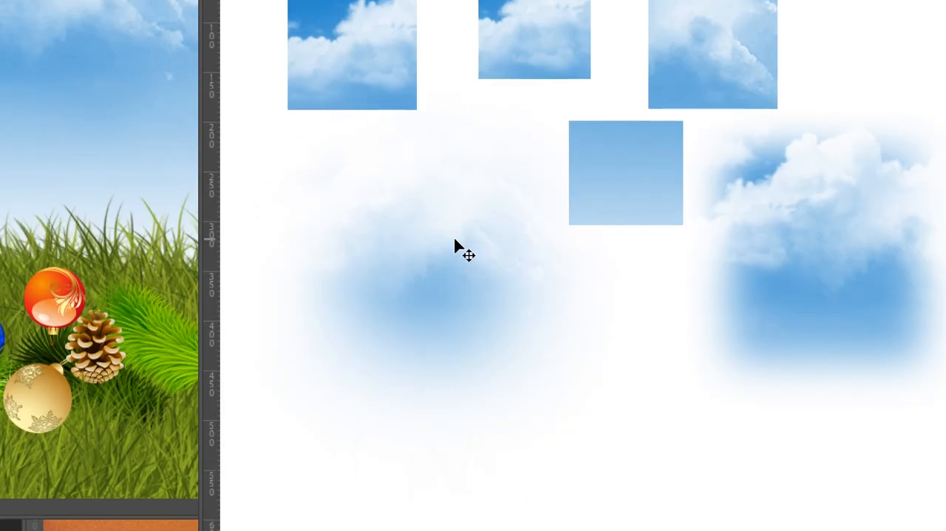
drag(455, 240, 422, 256)
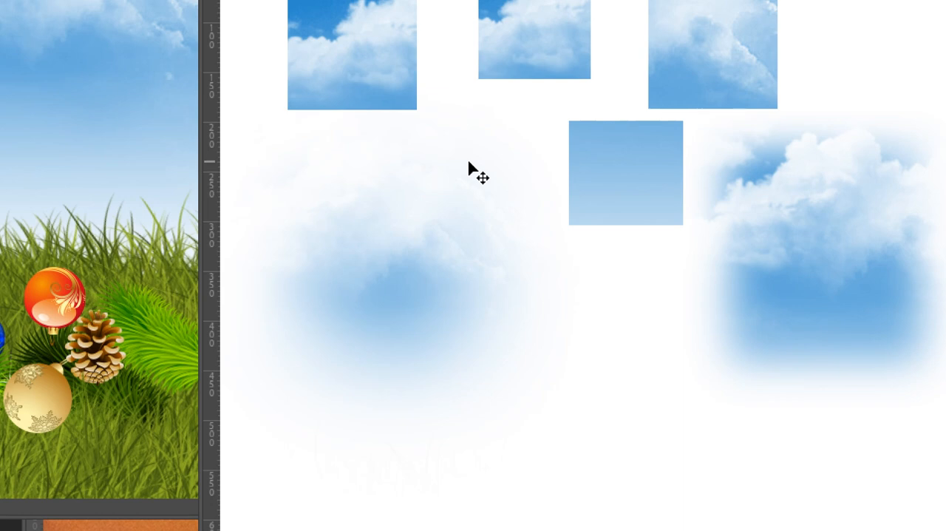
drag(401, 271, 395, 195)
drag(827, 275, 813, 207)
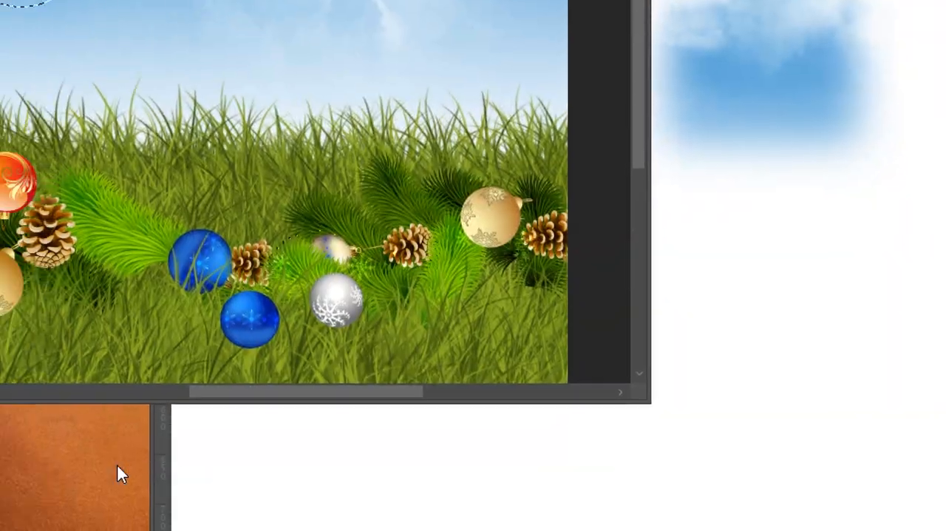
Bring the Circle.jpg window to the front and activate the Elliptical Marquee Tool in new-selection mode
click(142, 461)
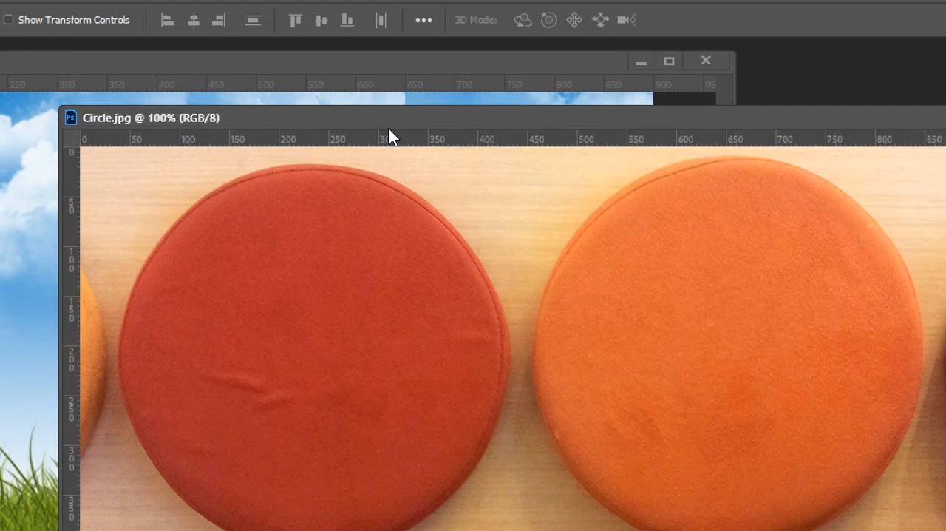
drag(389, 129, 226, 108)
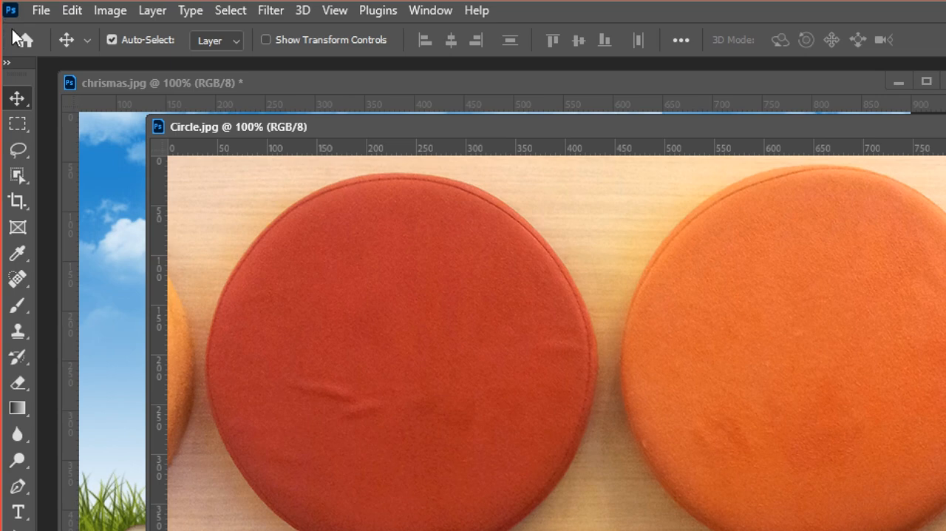
click(21, 122)
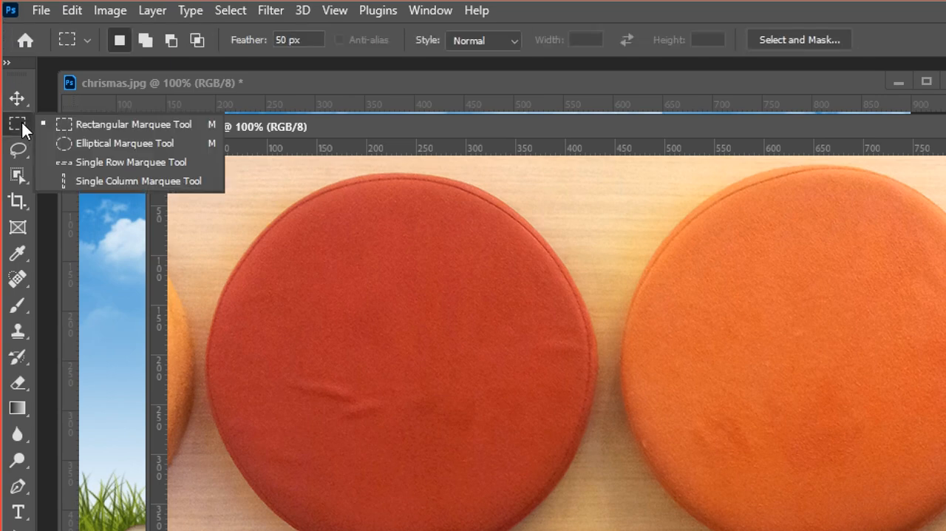
click(60, 144)
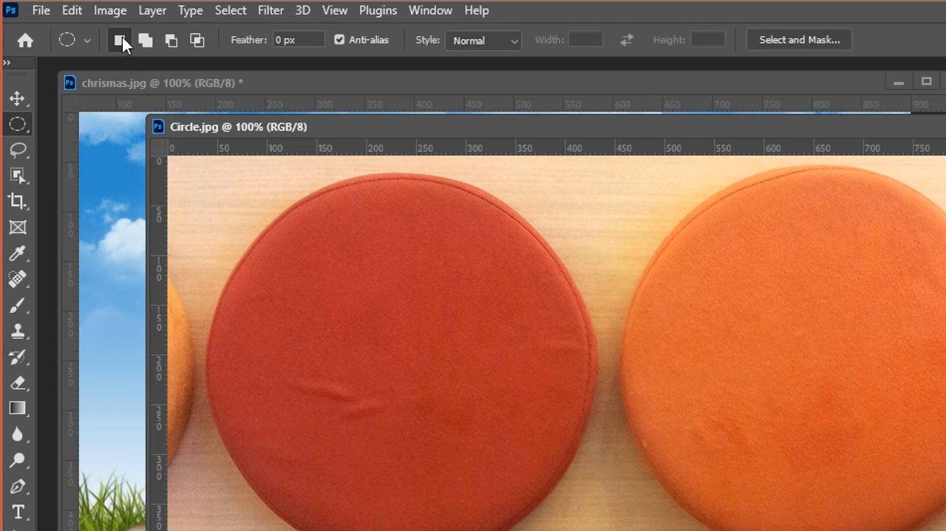
click(152, 46)
click(124, 41)
click(13, 133)
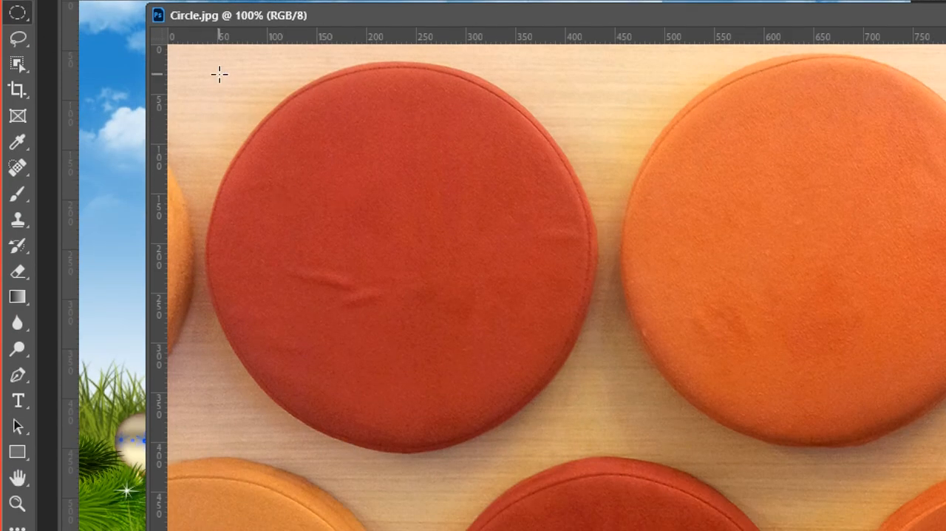
drag(207, 59, 740, 242)
drag(703, 416, 207, 31)
key(ctrl+d)
Draw a circular selection about 380 px in diameter in Circle.jpg and position it over the red cushion
drag(268, 67, 697, 458)
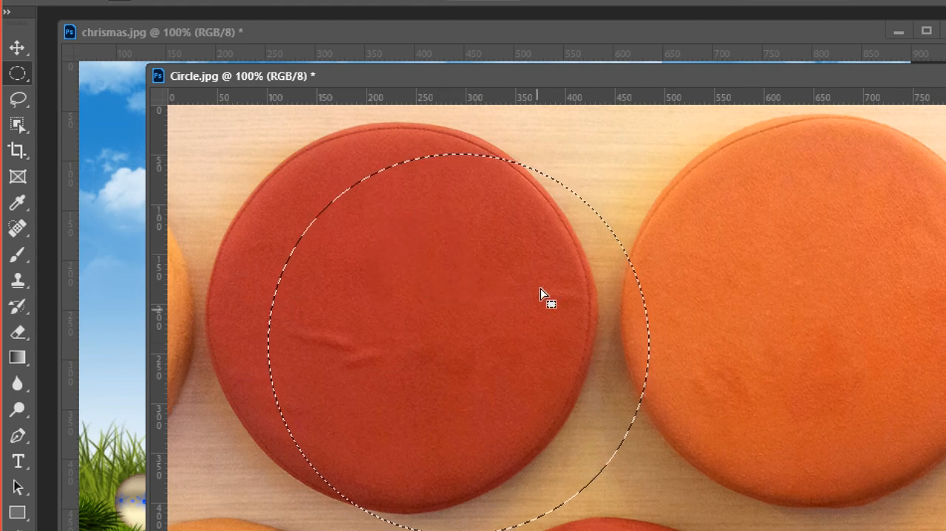
drag(515, 291, 469, 318)
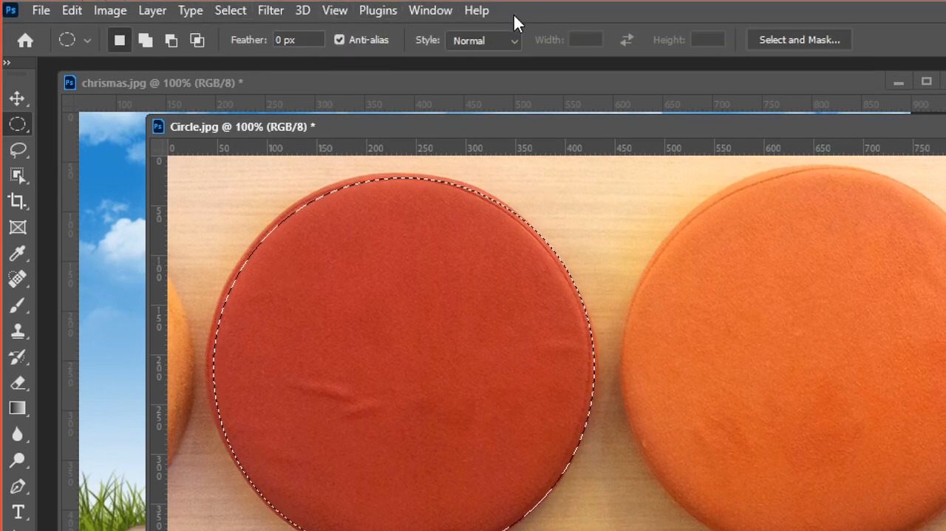
Use Transform Selection to enlarge the circular selection slightly so it fits the red cushion's edge
click(231, 12)
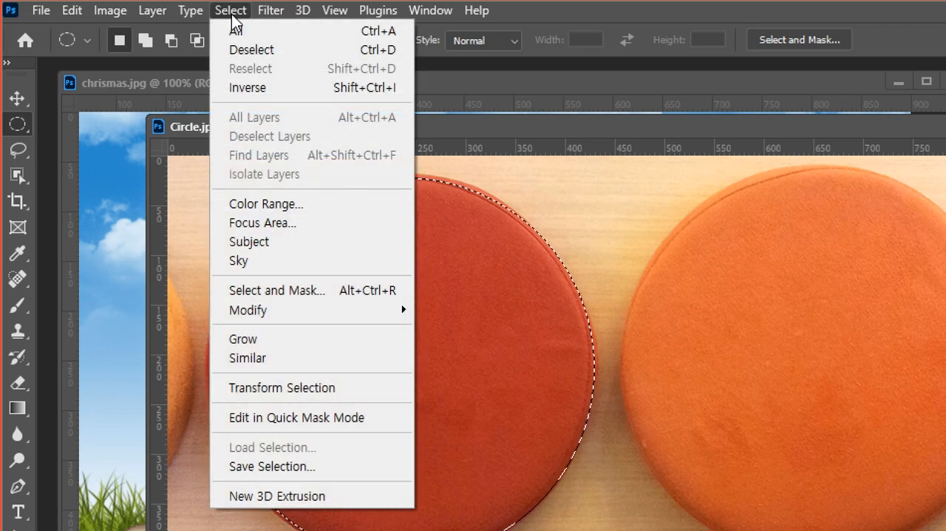
click(320, 398)
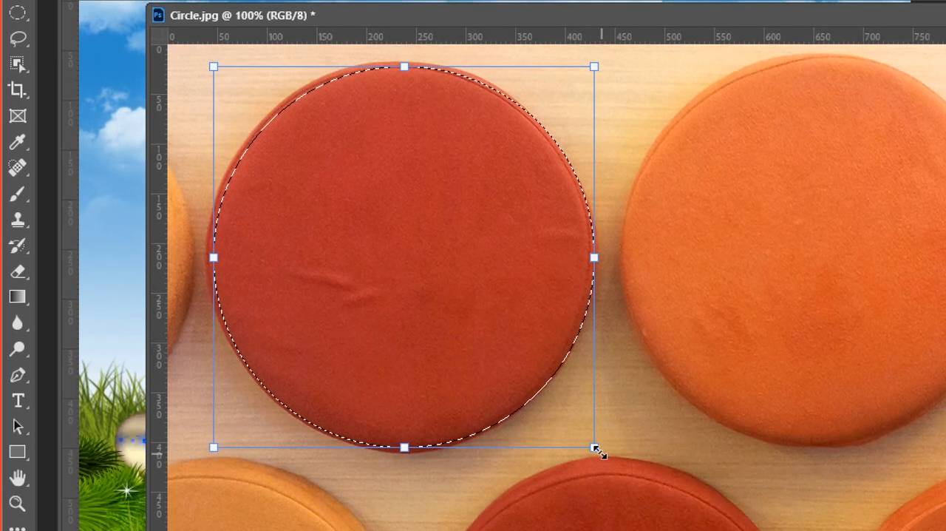
mouse_move(594, 467)
mouse_down()
mouse_move(615, 488)
mouse_move(602, 475)
mouse_up()
mouse_move(605, 435)
mouse_down()
mouse_move(614, 448)
mouse_move(587, 426)
mouse_move(596, 432)
mouse_up()
mouse_move(213, 134)
mouse_down()
mouse_move(204, 139)
mouse_move(205, 130)
mouse_move(210, 138)
mouse_up()
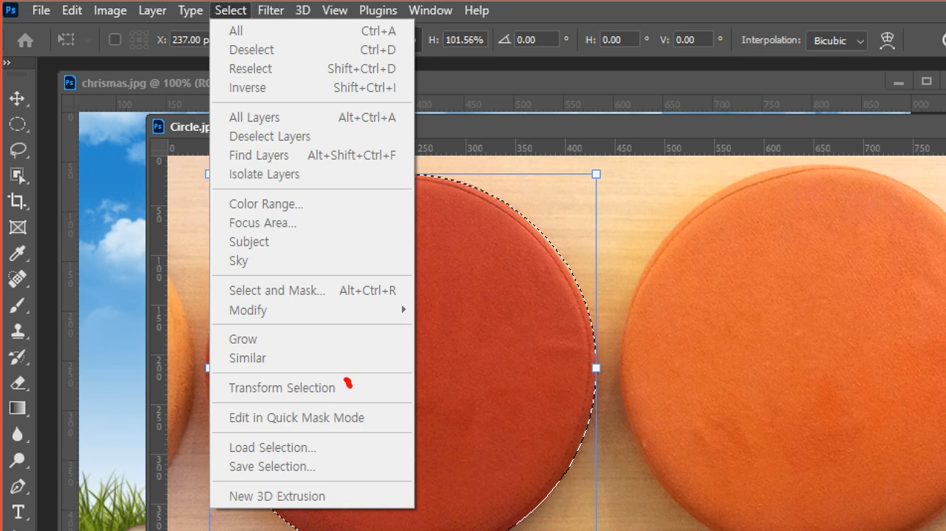
drag(357, 383, 367, 377)
drag(214, 374, 397, 405)
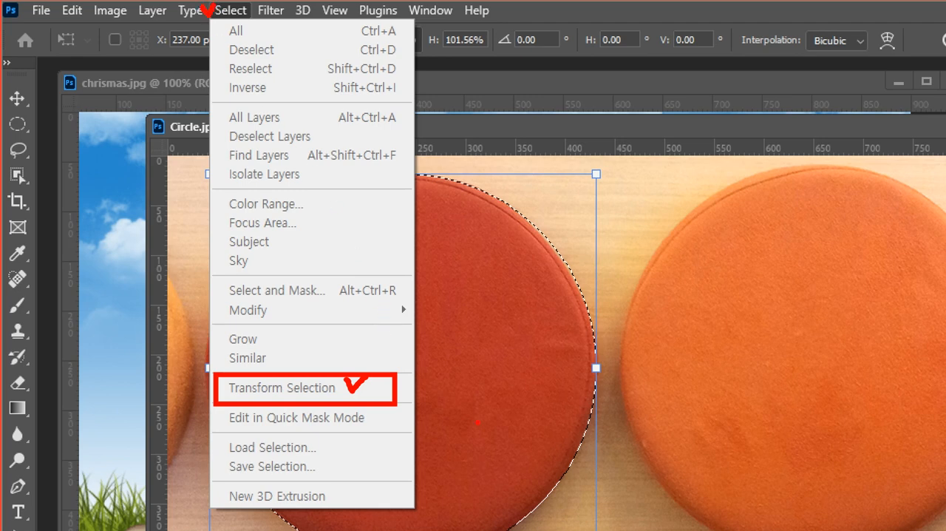
key(Escape)
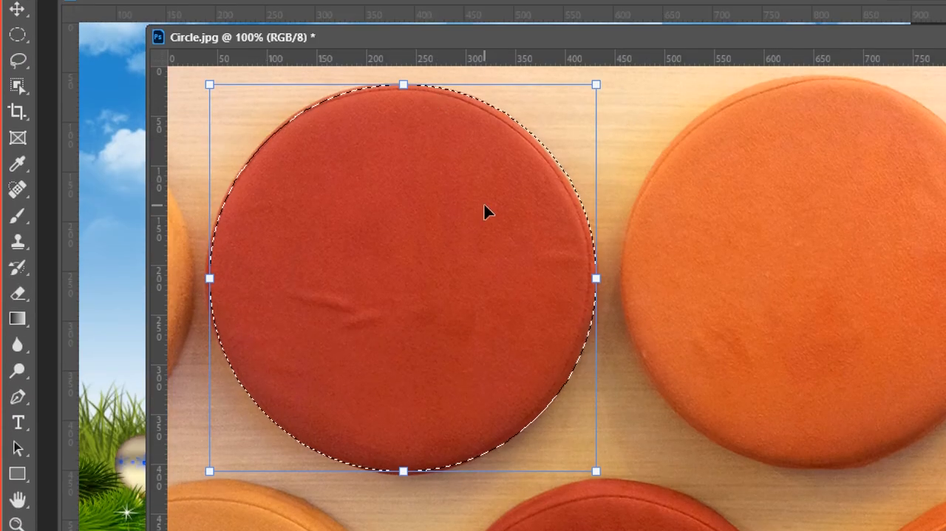
Apply the selection transform and move the selected red cushion into Untitled-1, placing it in the canvas's lower-left area below the cloud pieces
key(m)
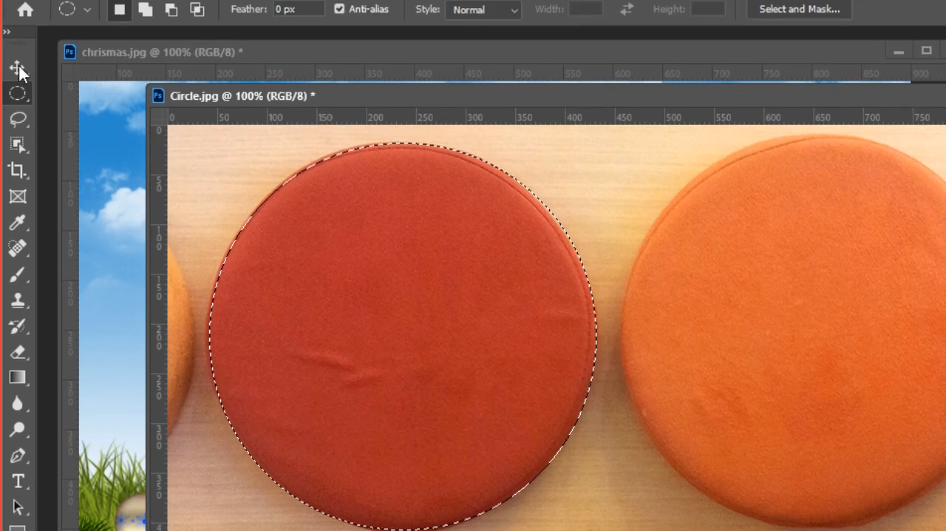
click(18, 5)
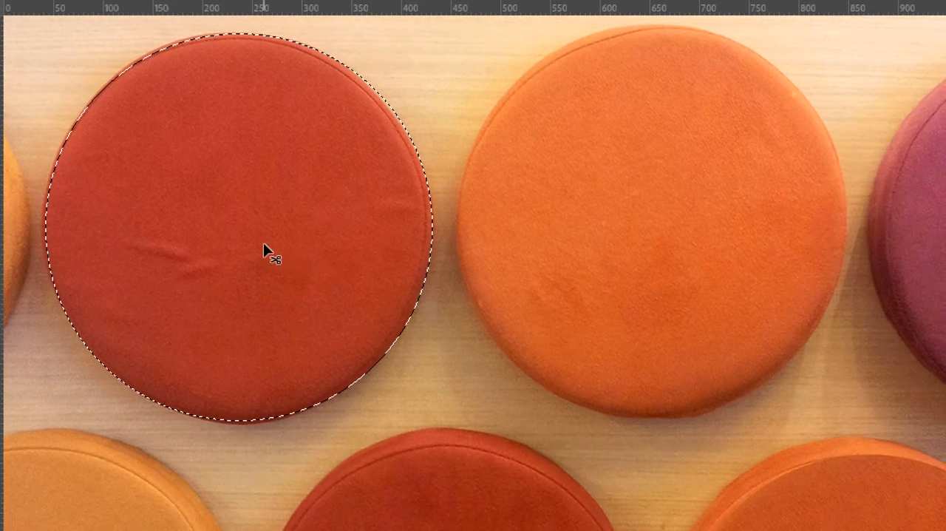
drag(256, 244, 945, 427)
drag(814, 432, 310, 395)
drag(438, 442, 321, 385)
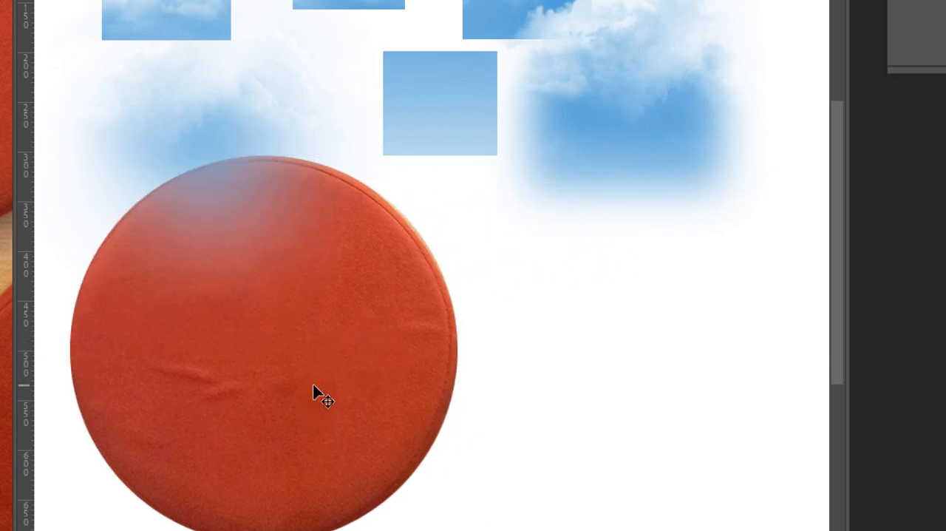
drag(190, 370, 176, 352)
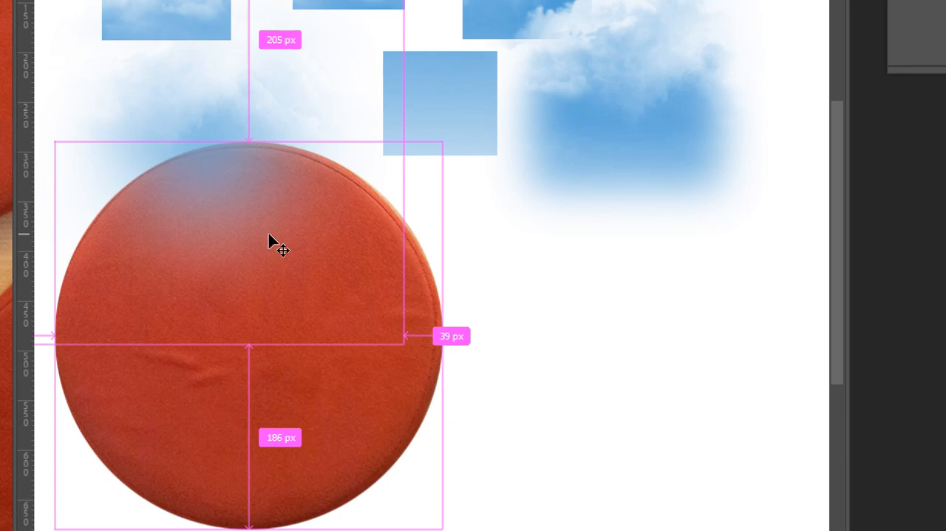
Scale the red cushion in Untitled-1 down to about 180 px across and place it below the left feathered cloud
key(ctrl+t)
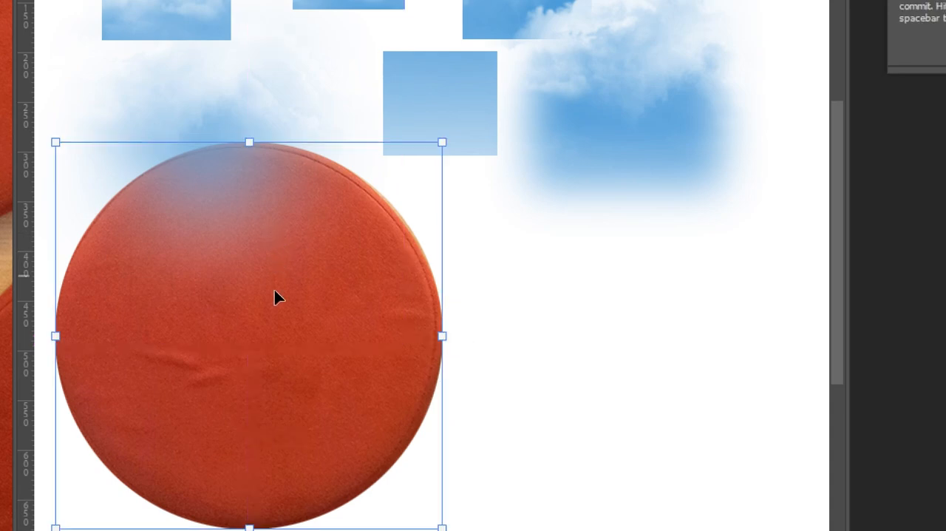
scroll(295, 458, down, 2)
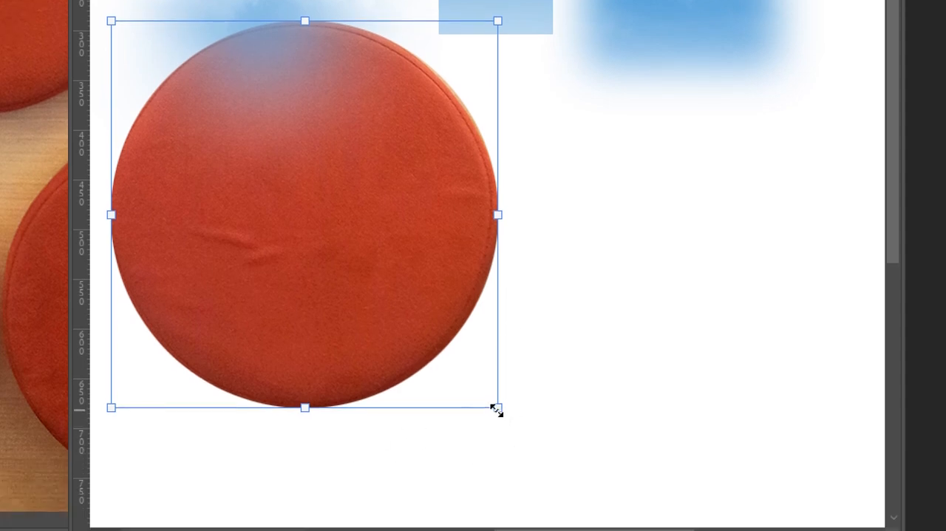
drag(496, 409, 258, 212)
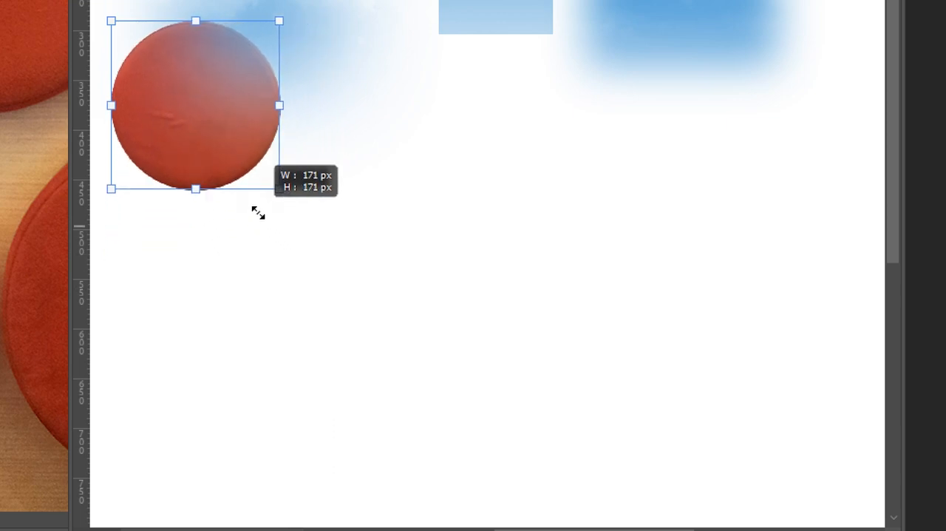
drag(220, 153, 247, 271)
mouse_move(306, 306)
mouse_down()
mouse_move(253, 249)
mouse_move(380, 429)
mouse_move(266, 291)
mouse_move(426, 452)
mouse_move(312, 320)
mouse_up()
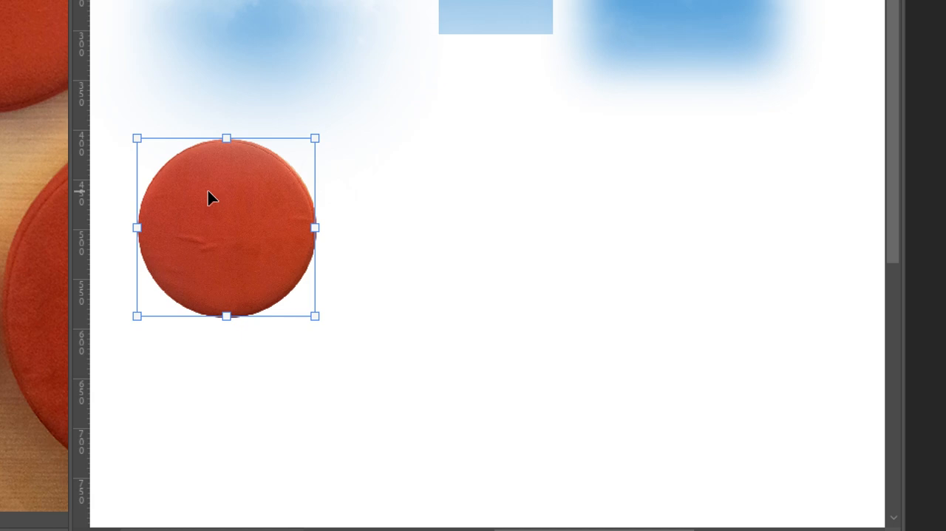
key(Return)
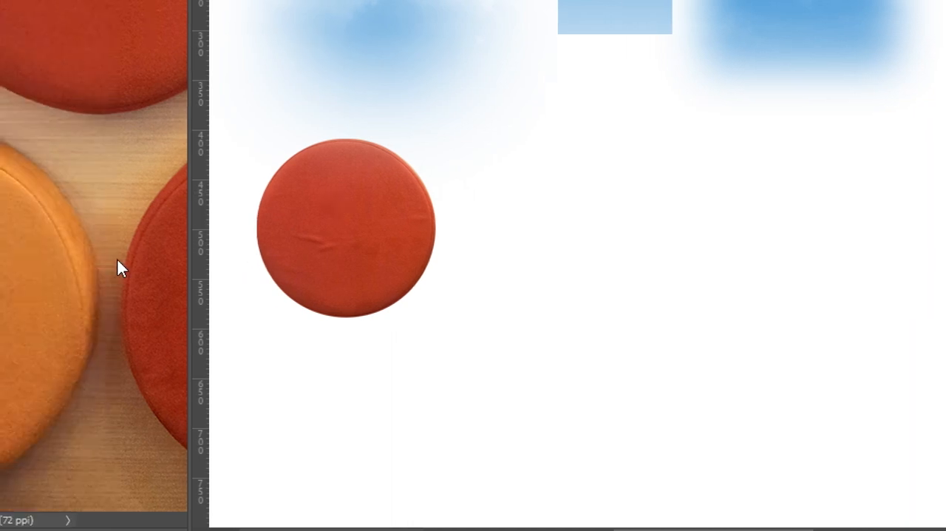
Bring the Circle.jpg window to the front and clear the selection around its red cushion
click(118, 260)
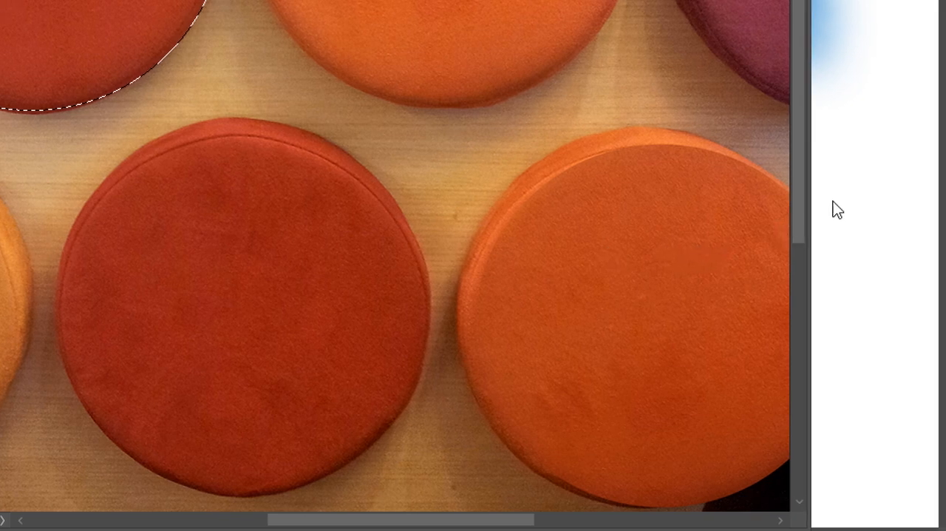
click(897, 203)
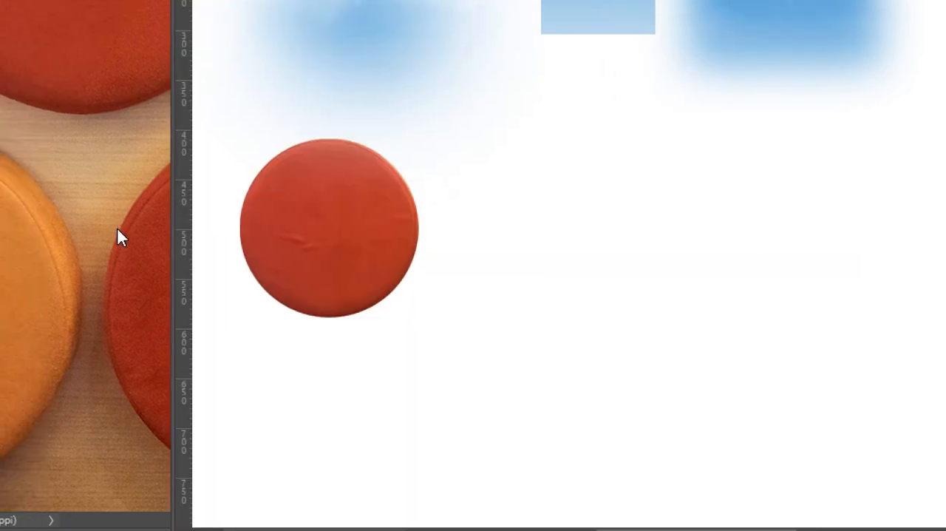
click(118, 230)
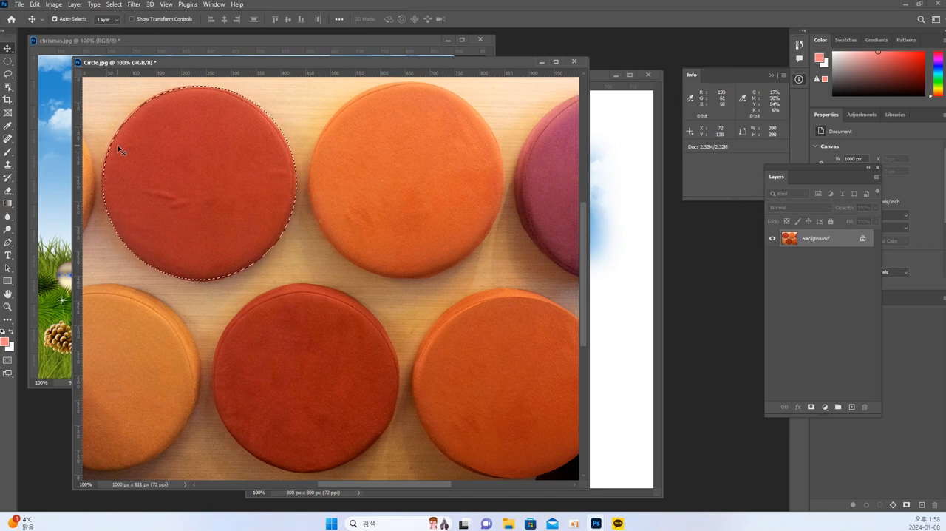
key(ctrl+d)
key(space)
drag(324, 241, 392, 287)
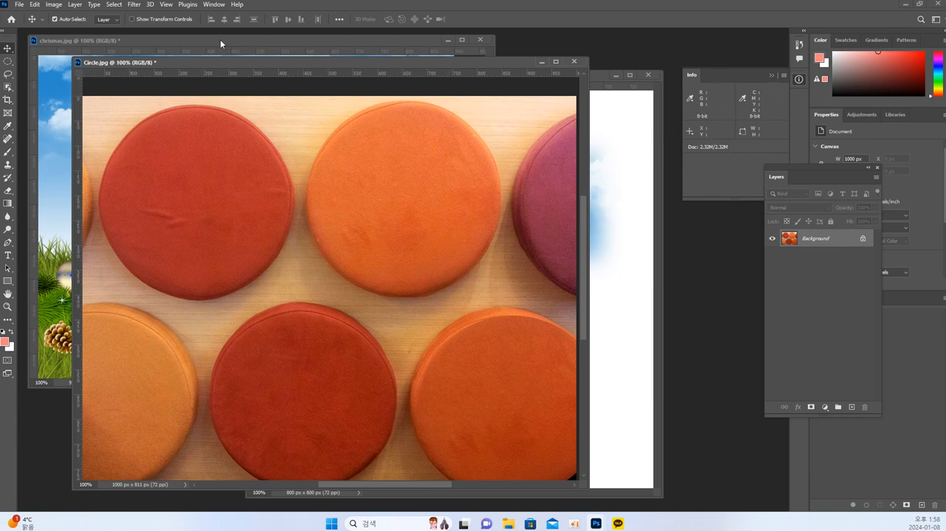
Draw a circular selection about 378 px in diameter over the orange cushion in Circle.jpg with the Elliptical Marquee Tool
click(116, 5)
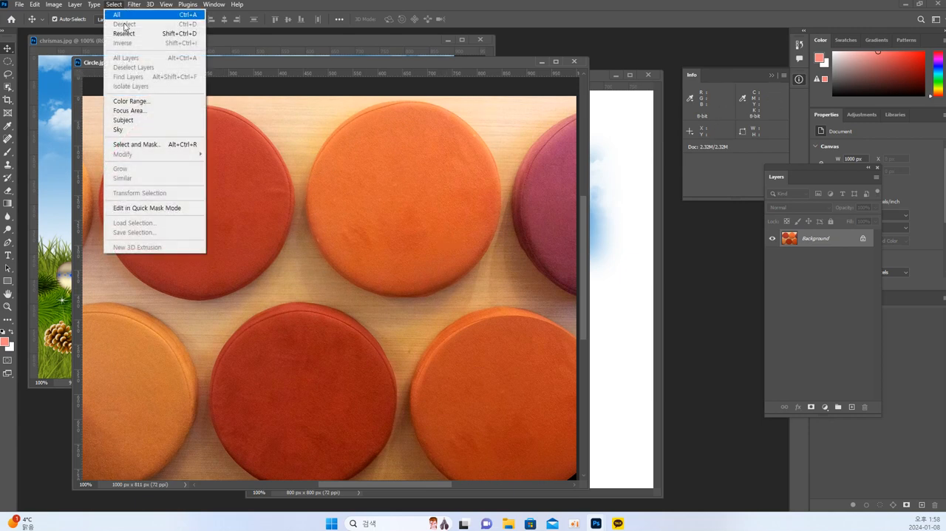
click(275, 221)
click(7, 62)
drag(313, 100, 516, 314)
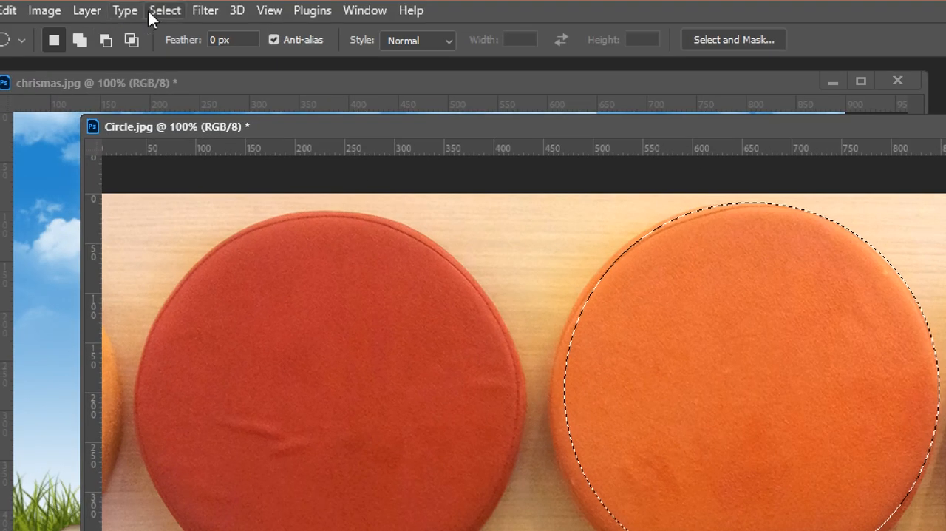
Start Transform Selection on the orange cushion's circular selection and apply it without altering its size or position
click(115, 5)
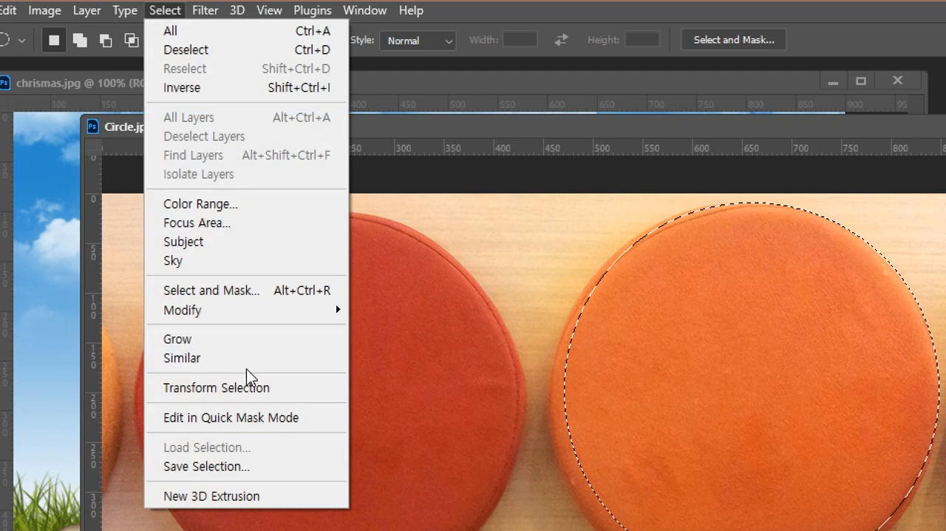
click(251, 392)
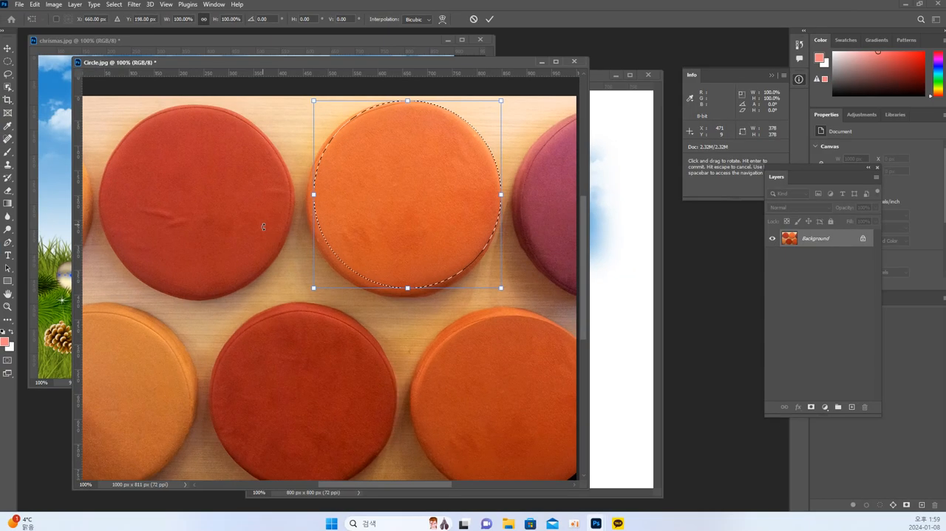
key(Return)
click(115, 6)
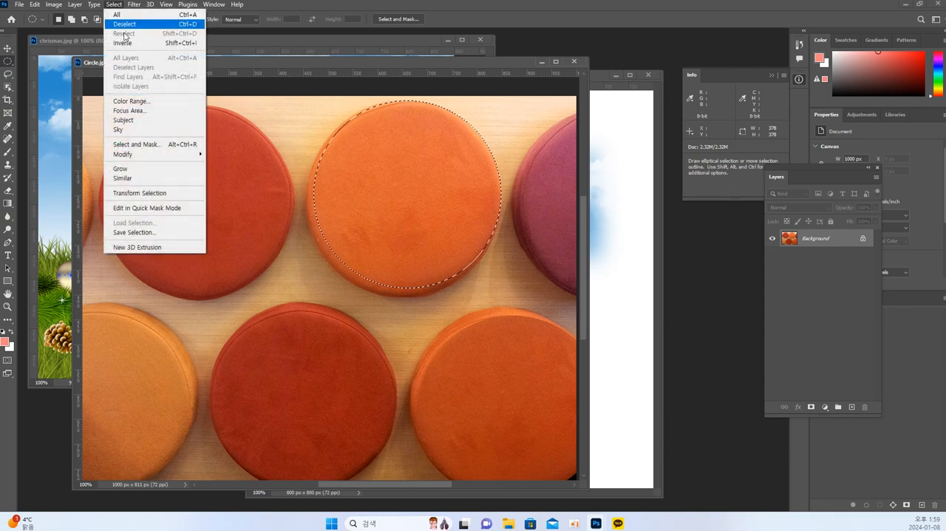
click(156, 193)
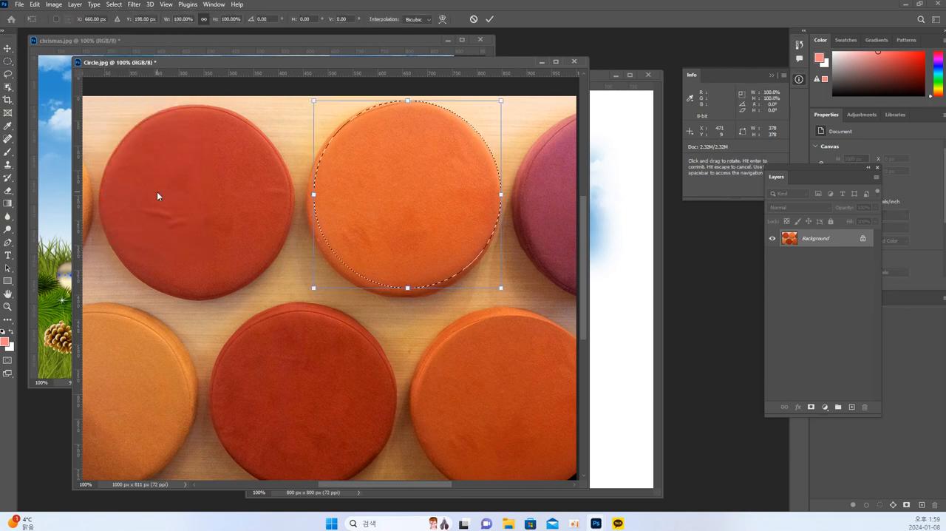
key(Return)
click(113, 5)
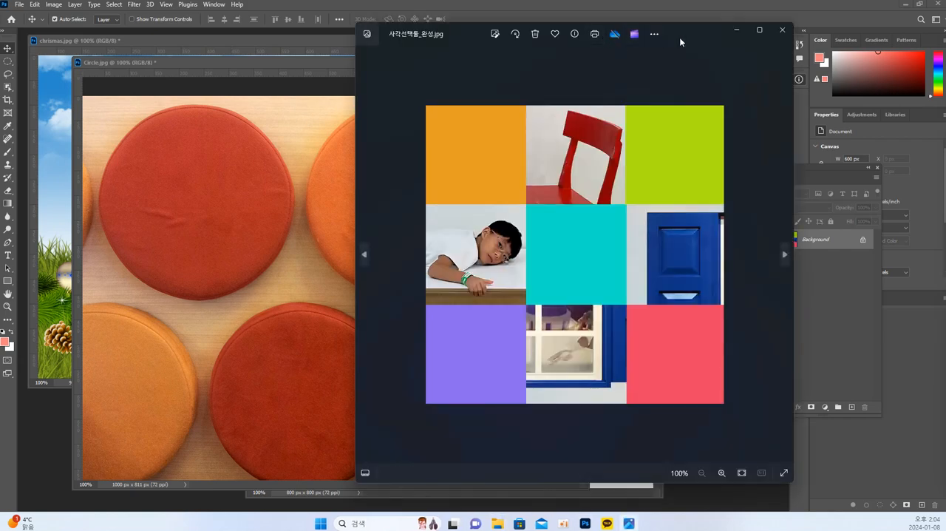
Bring the image viewer showing the finished example 사각선택툴_완성.jpg into view, examine its square layout and move the window aside
drag(679, 37, 512, 36)
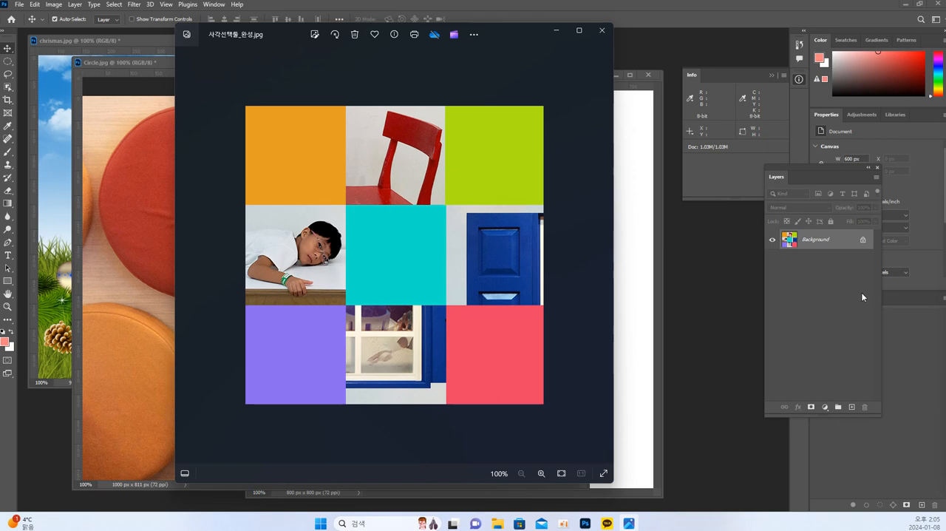
drag(249, 34, 945, 171)
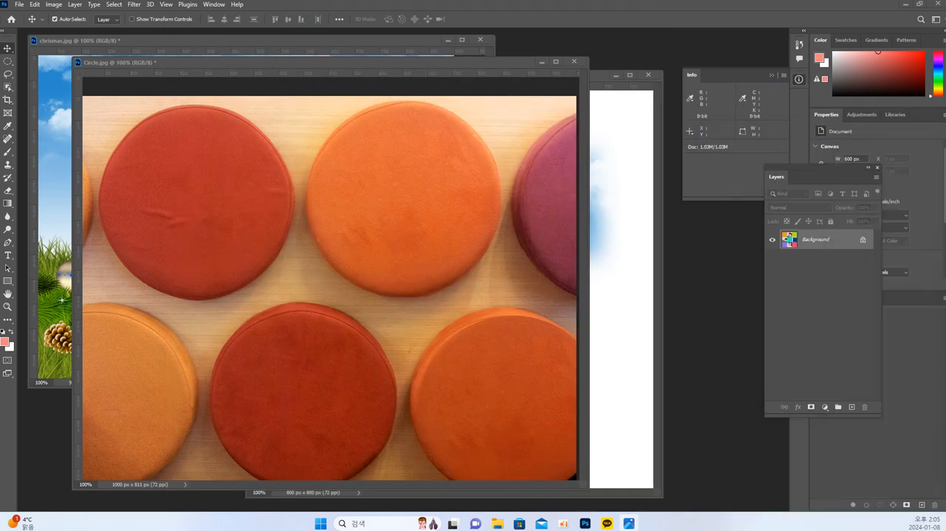
Close Circle.jpg, Untitled-1 and chrismas.jpg without saving changes
click(574, 62)
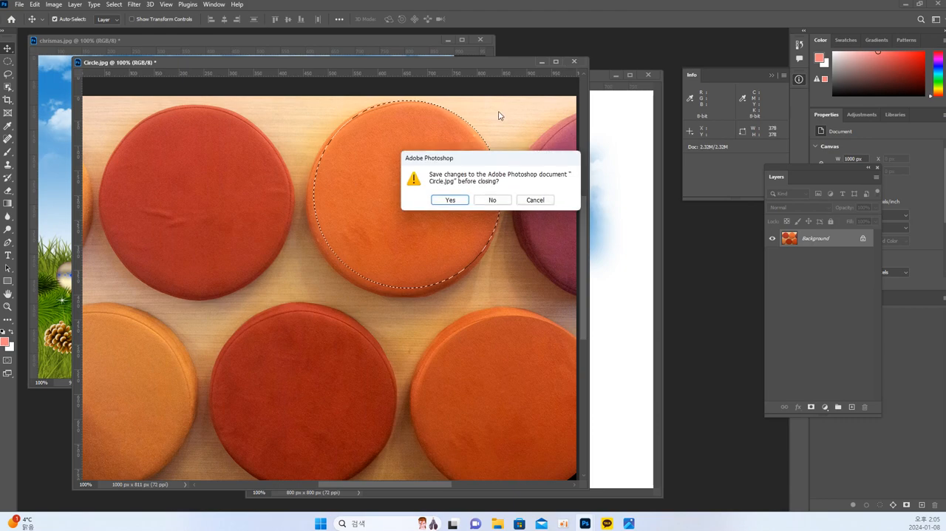
click(493, 200)
click(649, 74)
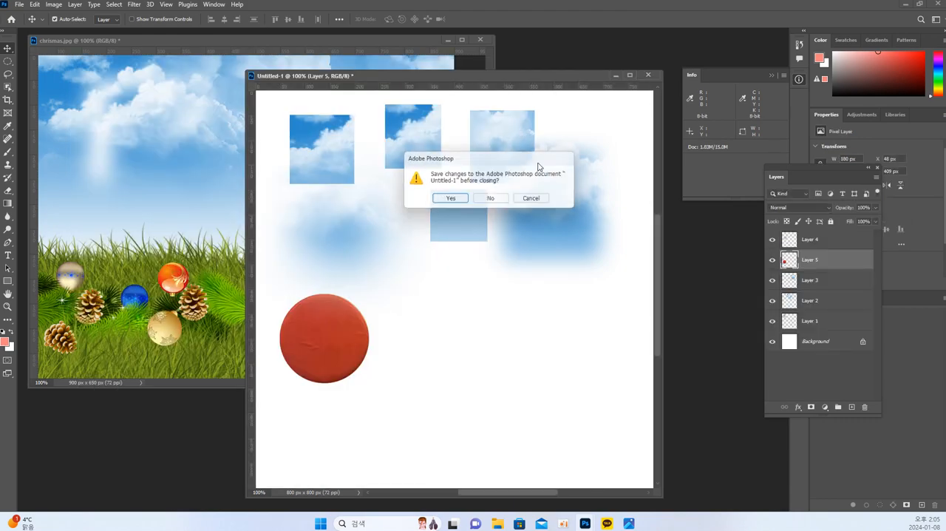
click(493, 200)
click(477, 40)
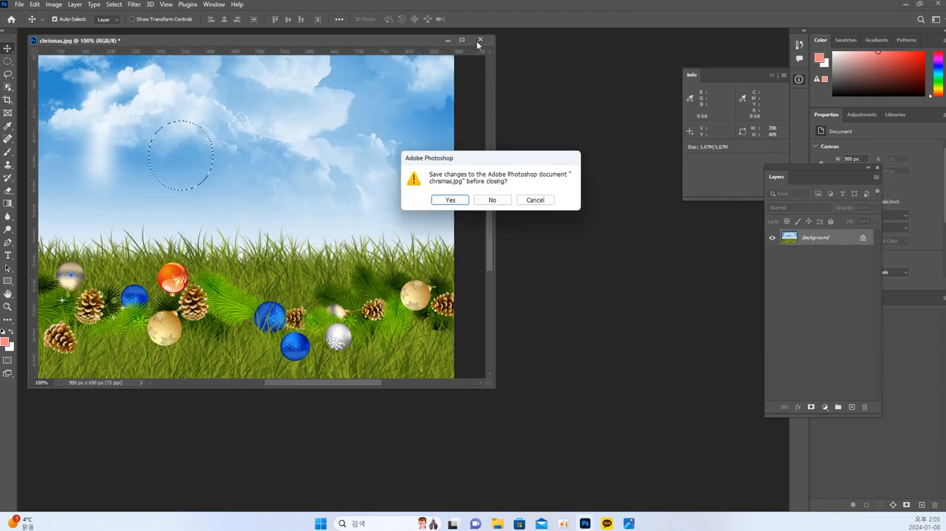
click(493, 200)
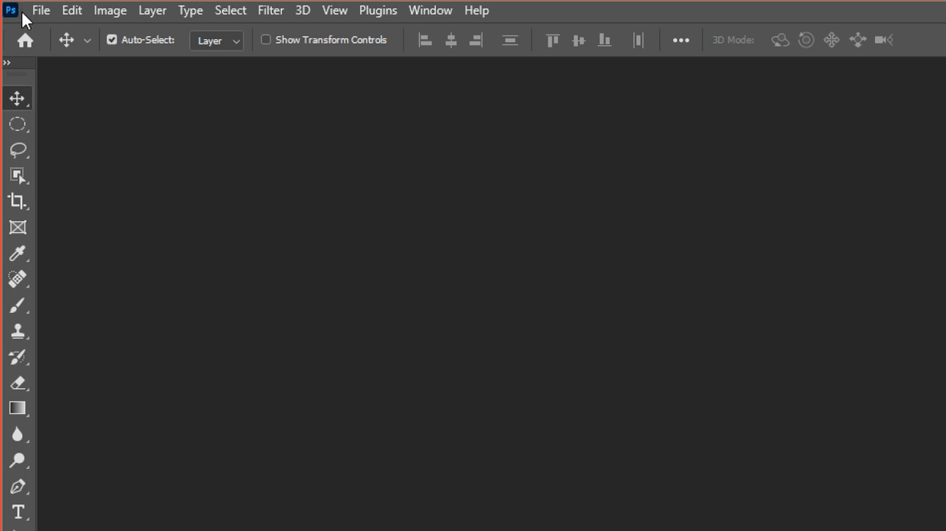
Create a new 600 × 600 pixel document at 72 pixels/inch with a white background and move its window into view
click(33, 11)
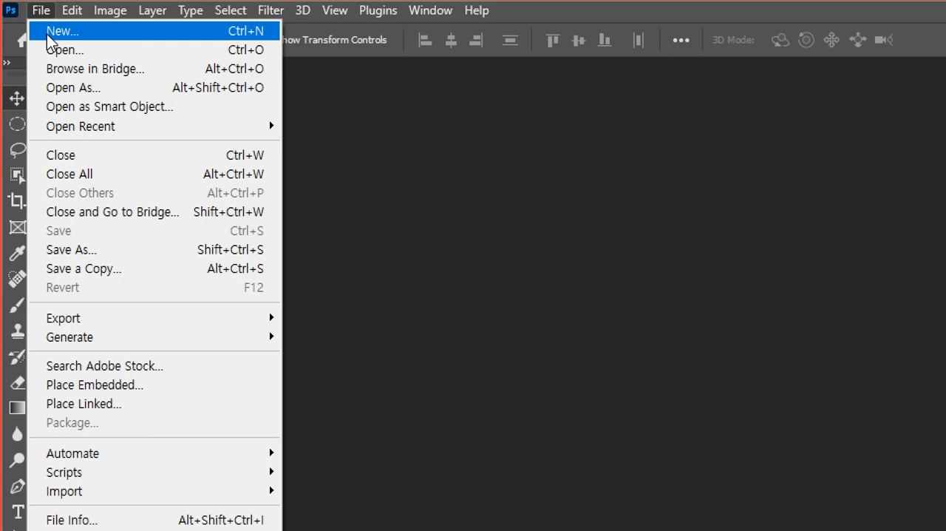
click(47, 34)
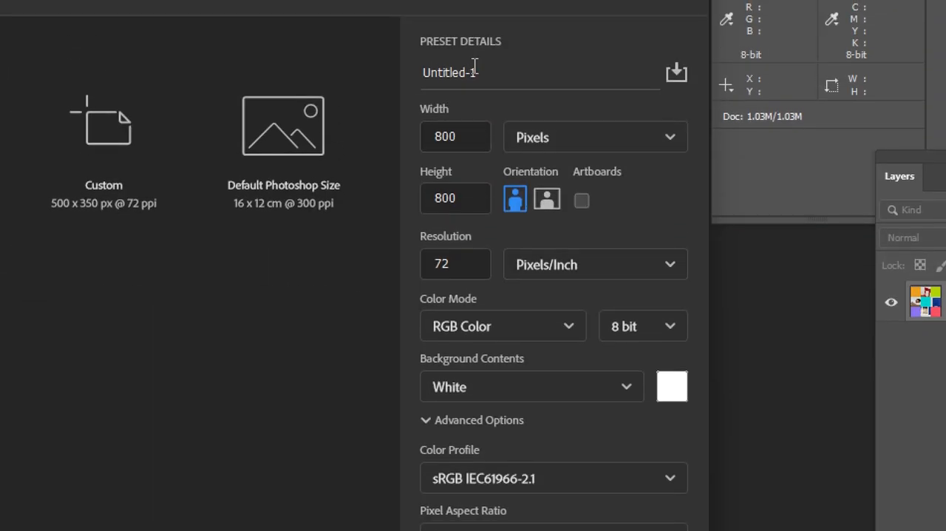
double_click(469, 140)
text(600)
double_click(461, 200)
text(600)
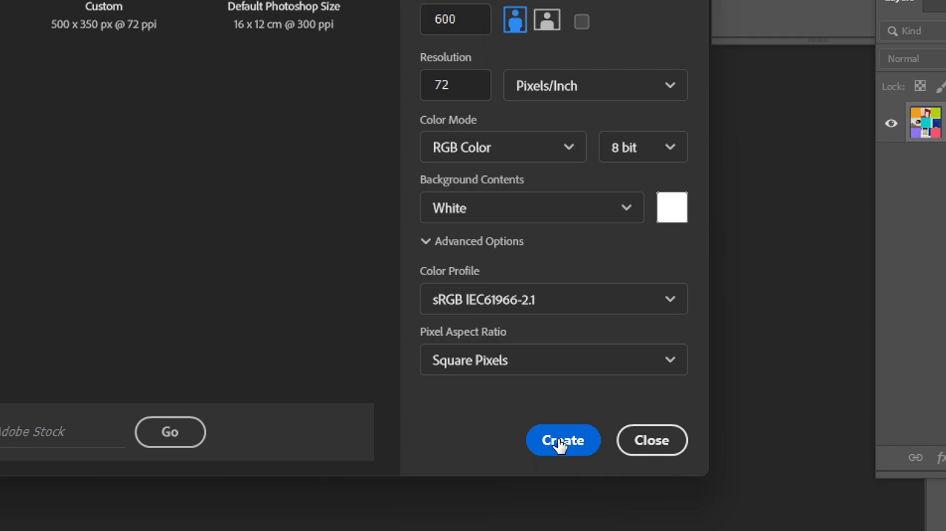
click(561, 442)
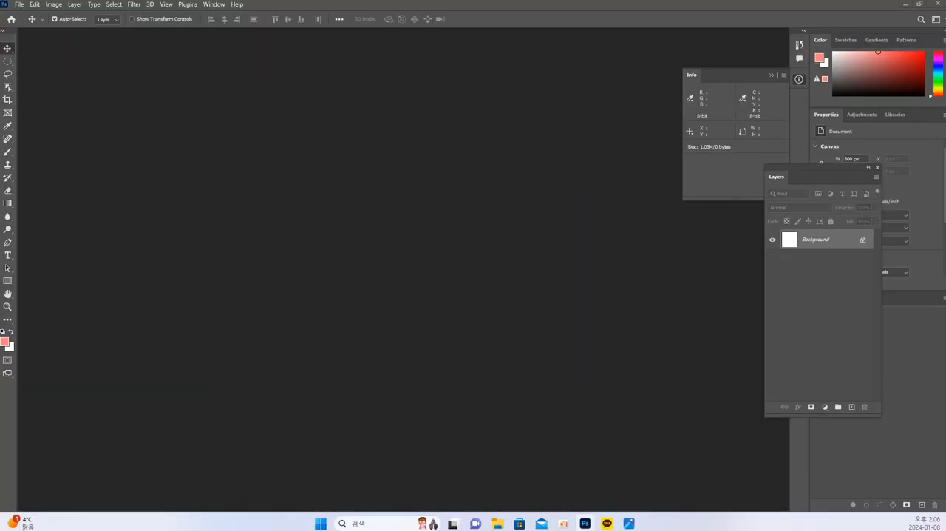
drag(945, 177, 289, 80)
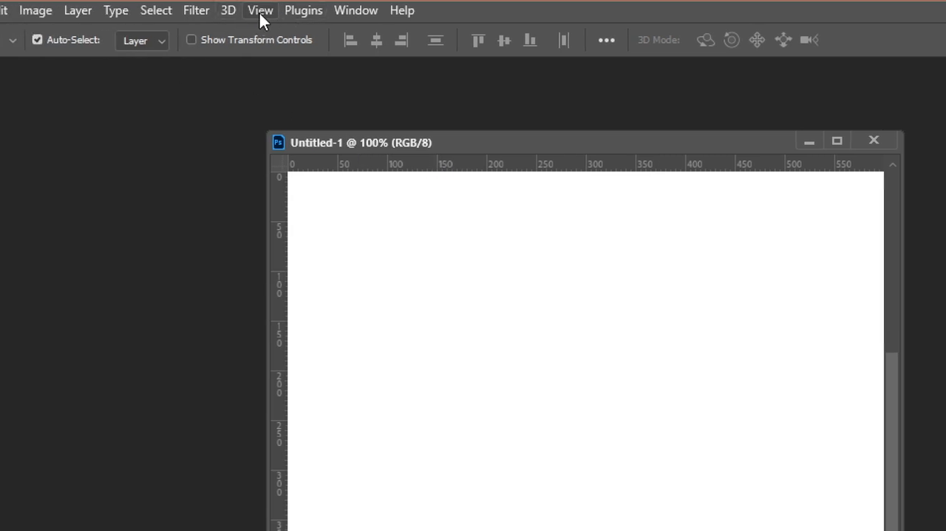
Check that rulers are enabled for the new document and which unit they use
click(259, 13)
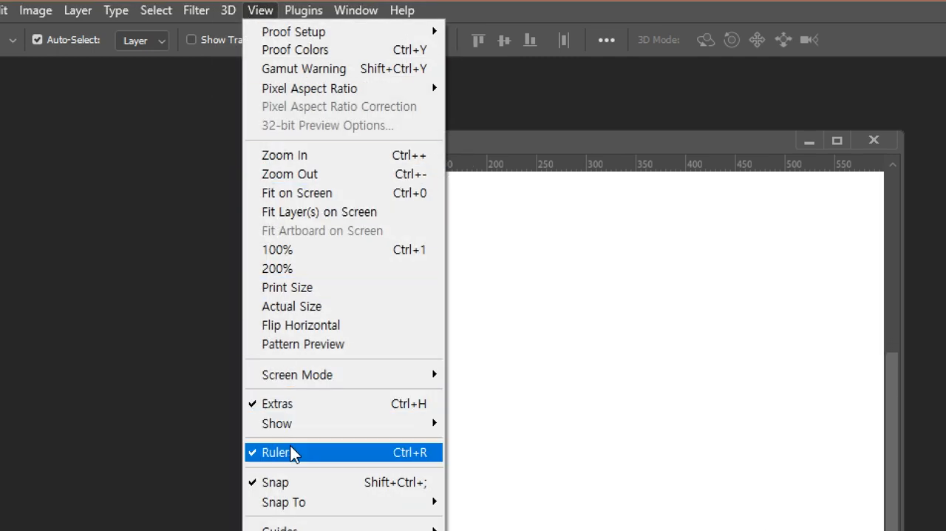
click(529, 374)
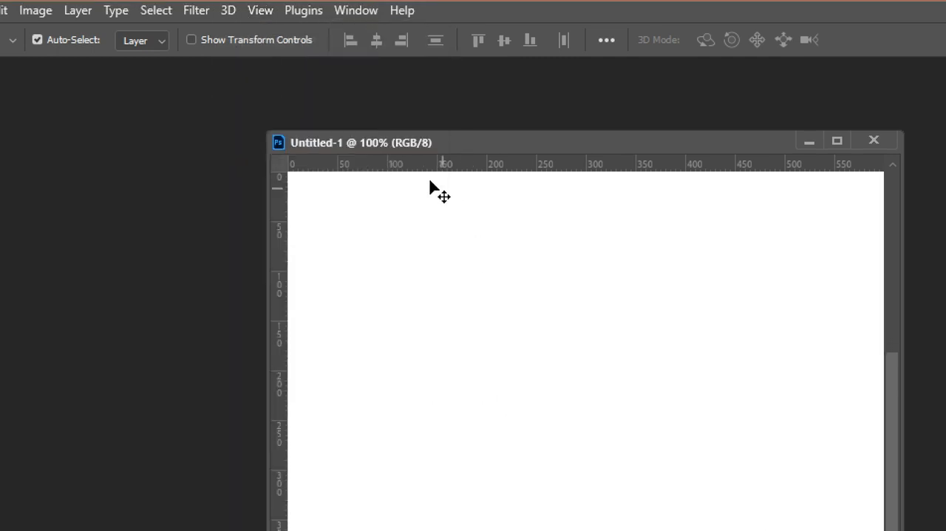
right_click(382, 163)
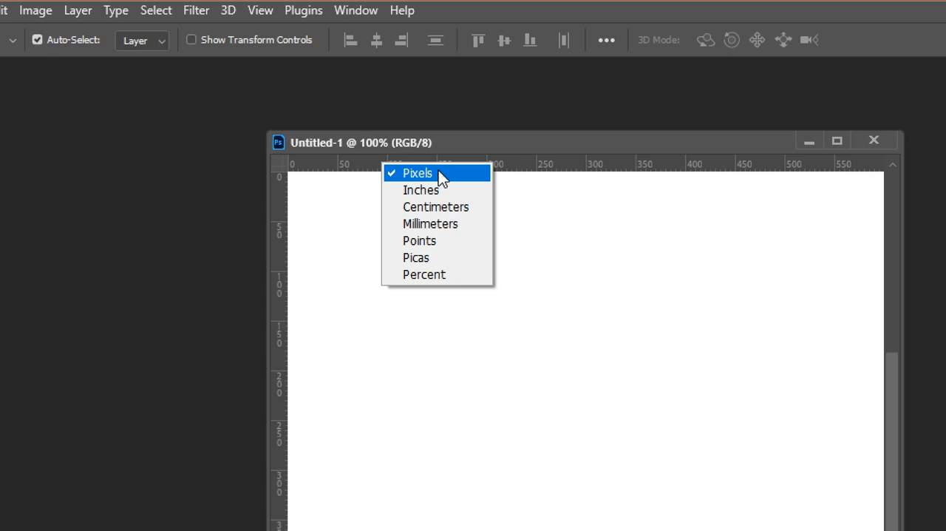
click(301, 268)
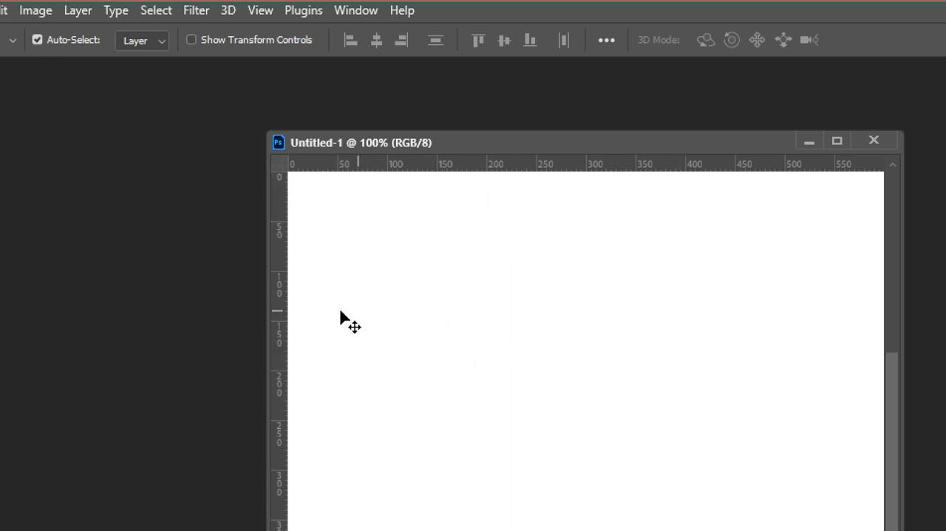
Place vertical guides at 200 and 400 px and horizontal guides at 200 and 400 px to divide the canvas into nine squares
drag(280, 314, 487, 314)
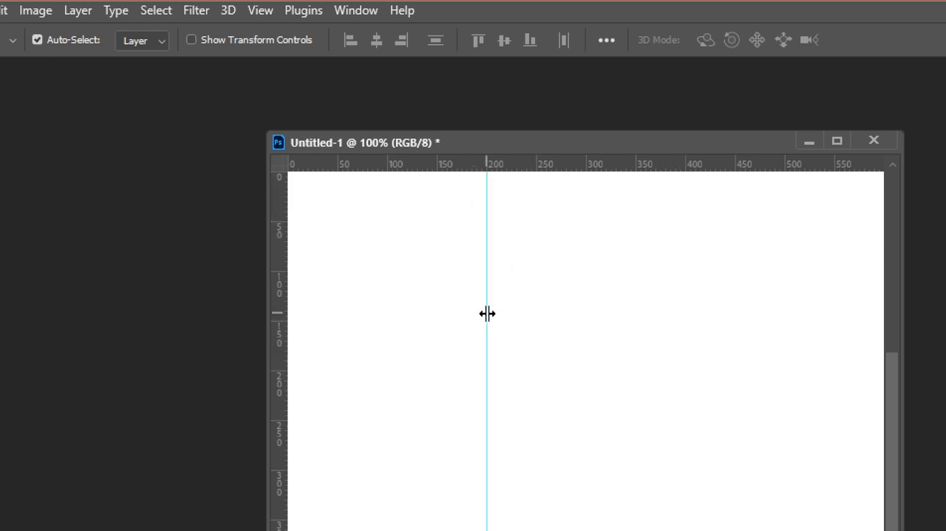
drag(281, 321, 686, 281)
drag(640, 164, 503, 370)
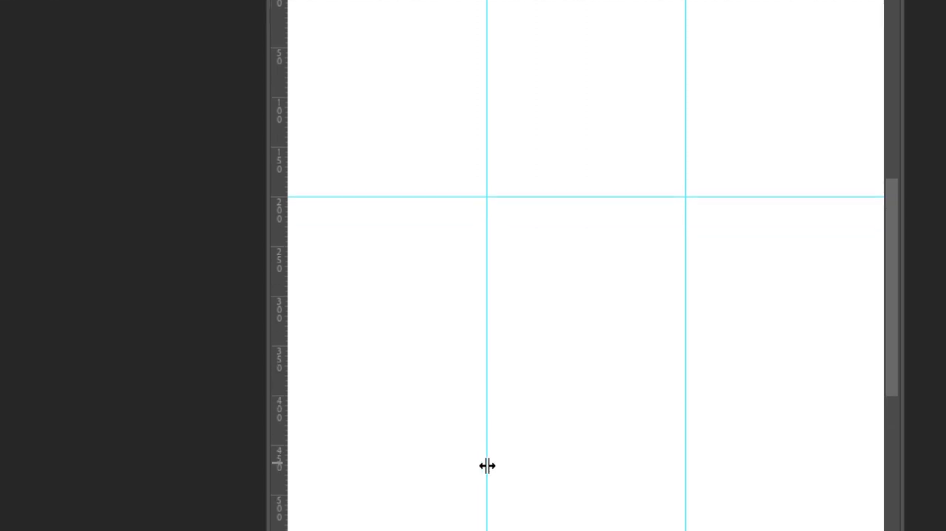
drag(481, 45, 465, 388)
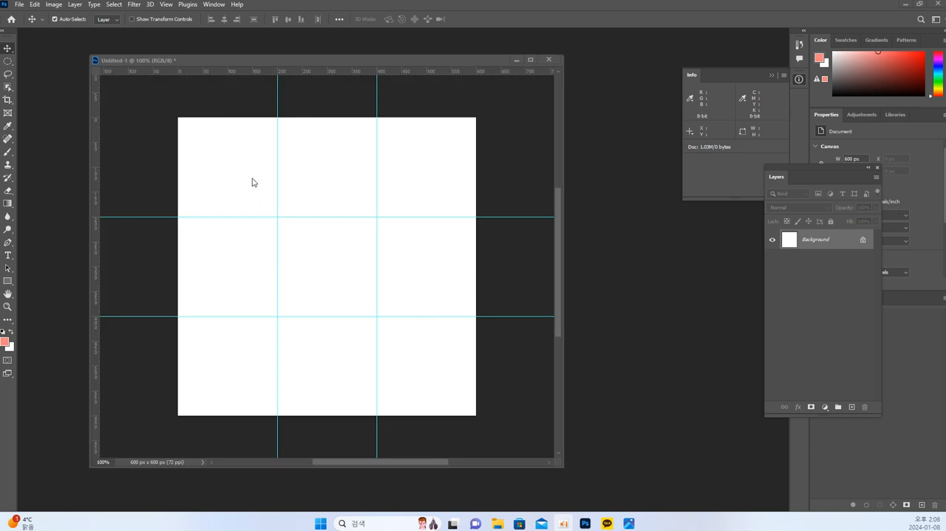
Select the canvas's top-left grid square with the Rectangular Marquee tool, using a feather of 0 px
click(252, 182)
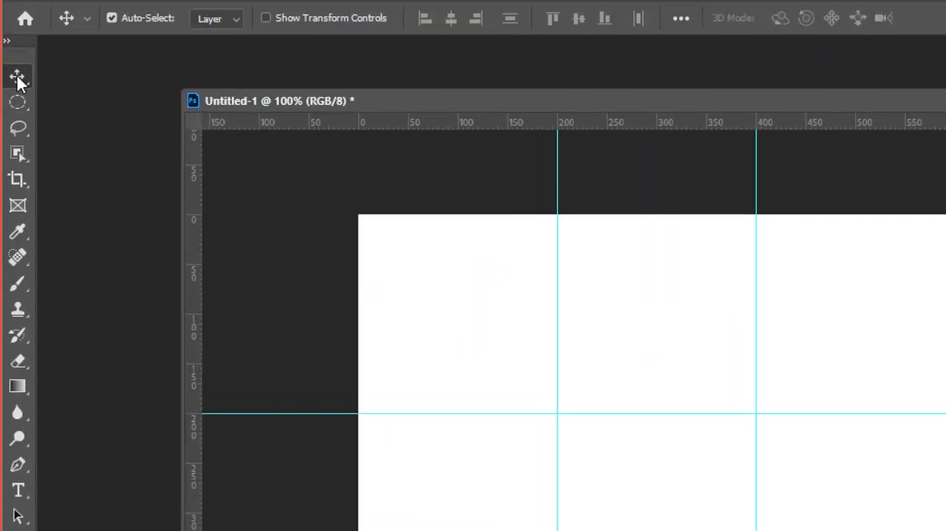
click(17, 105)
click(15, 103)
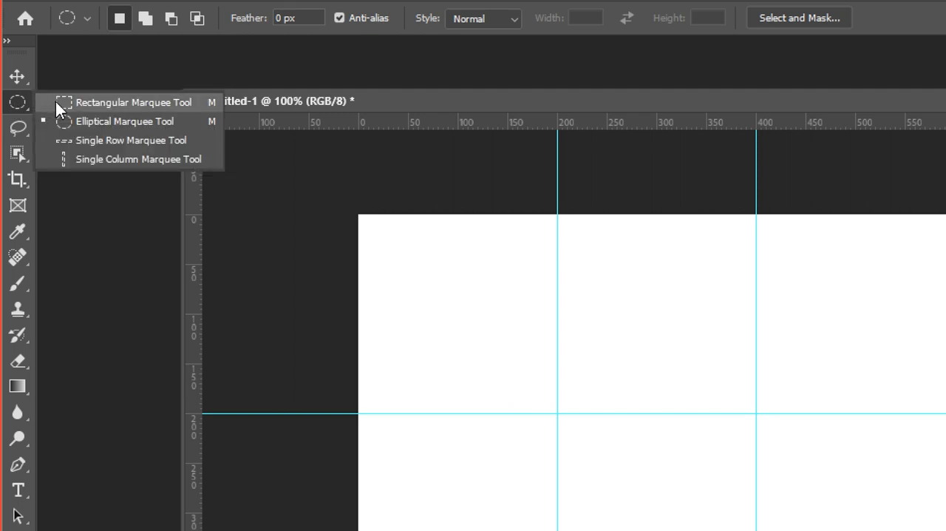
click(55, 101)
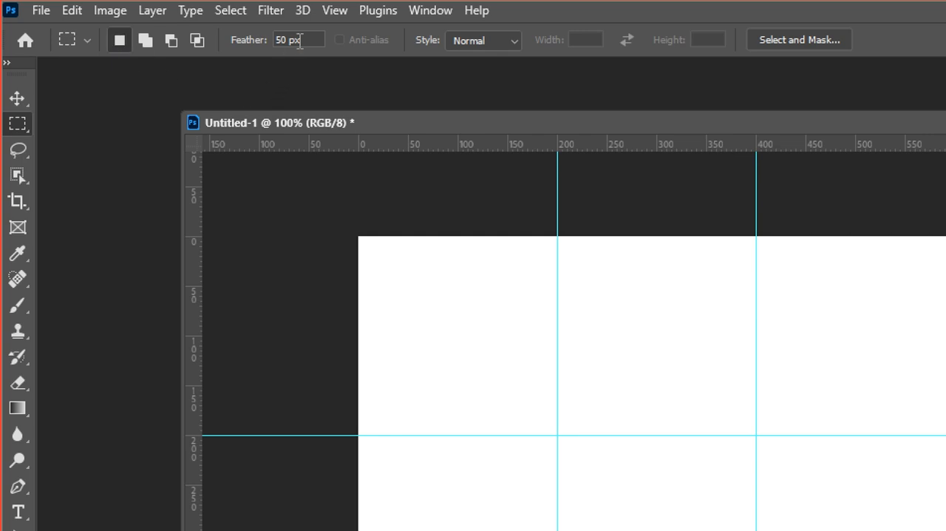
drag(301, 40, 230, 37)
text(0)
key(Return)
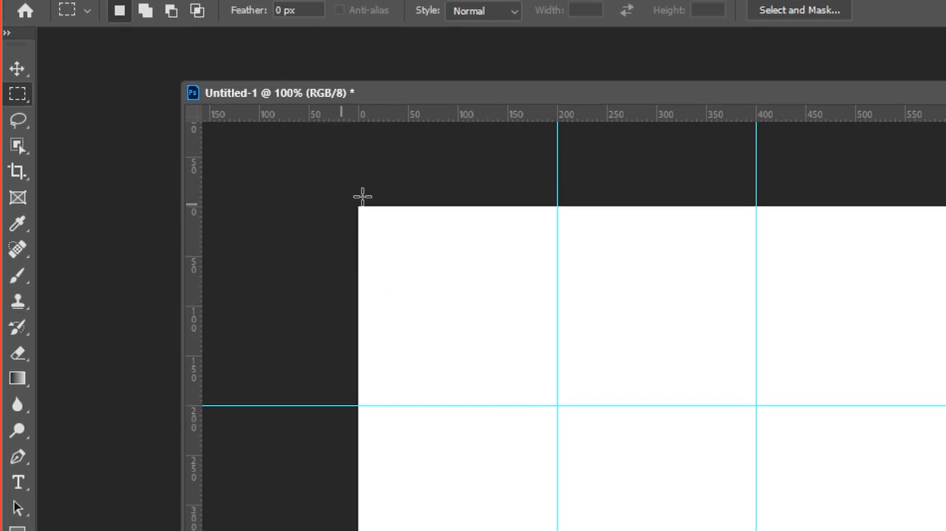
drag(355, 193, 556, 403)
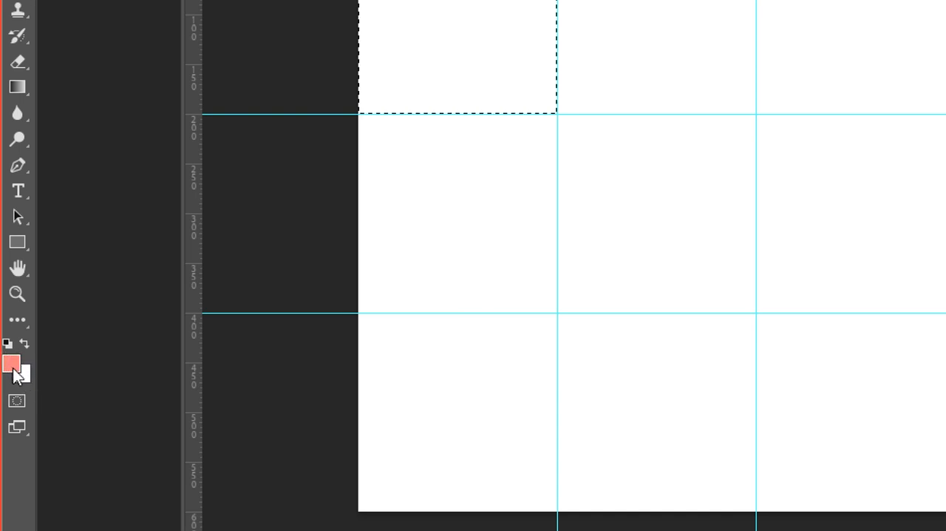
click(13, 368)
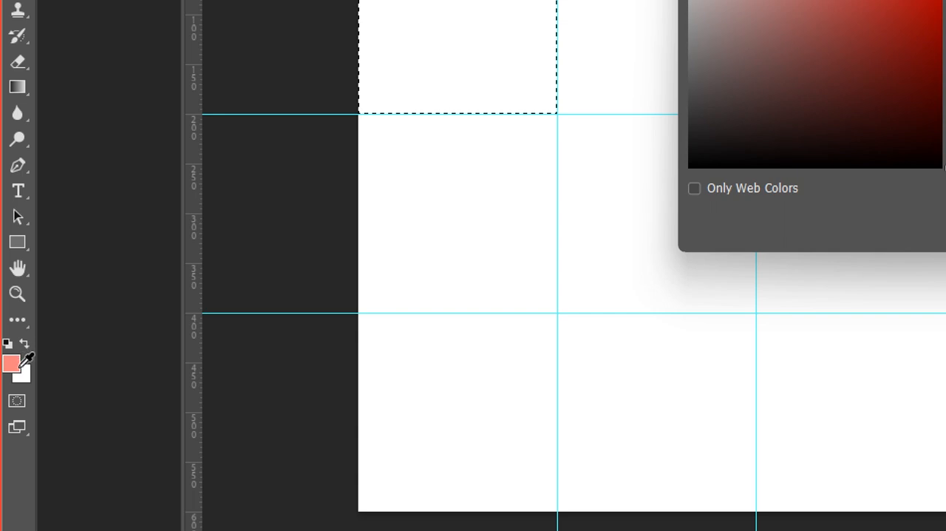
key(Escape)
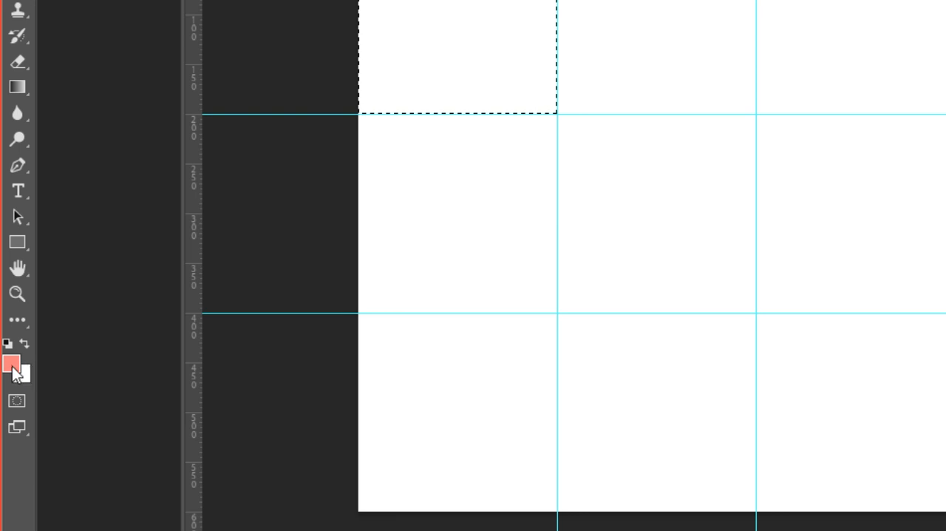
click(25, 374)
key(Escape)
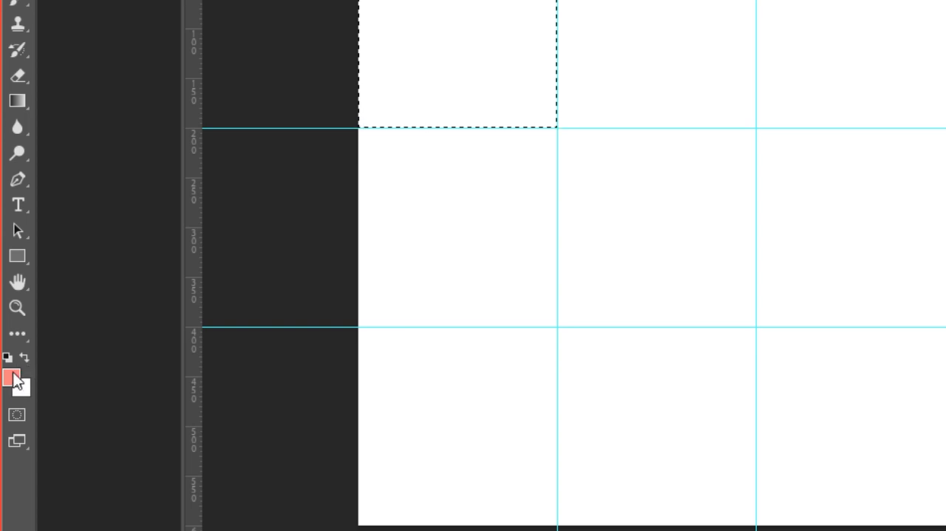
Set the foreground colour to orange #ff9c1c, fill the selected top-left square with it and deselect
click(12, 376)
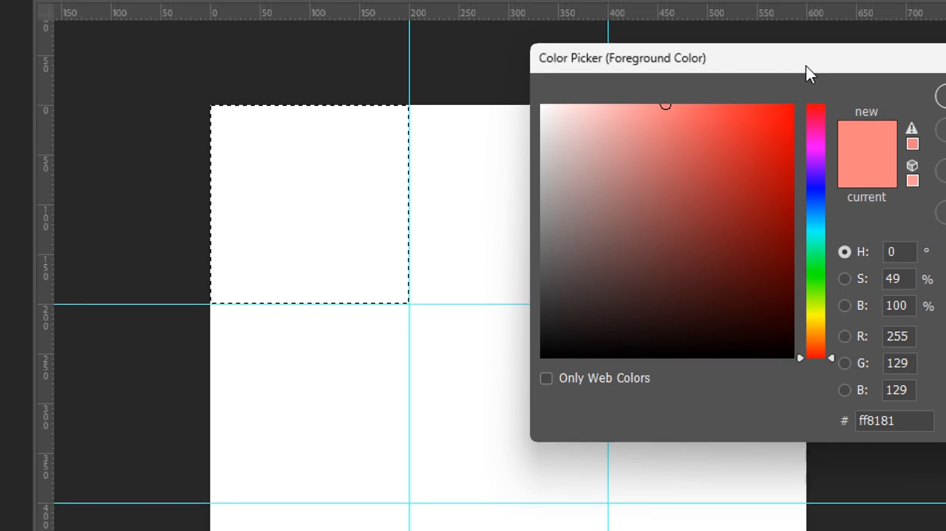
drag(806, 66, 515, 167)
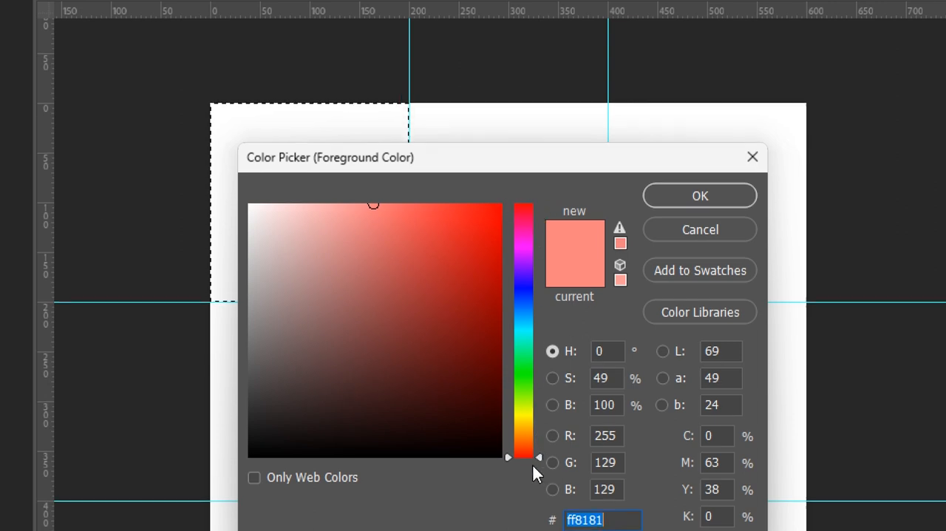
mouse_move(526, 433)
mouse_down()
mouse_move(525, 258)
mouse_move(520, 421)
mouse_move(522, 438)
mouse_move(528, 433)
mouse_up()
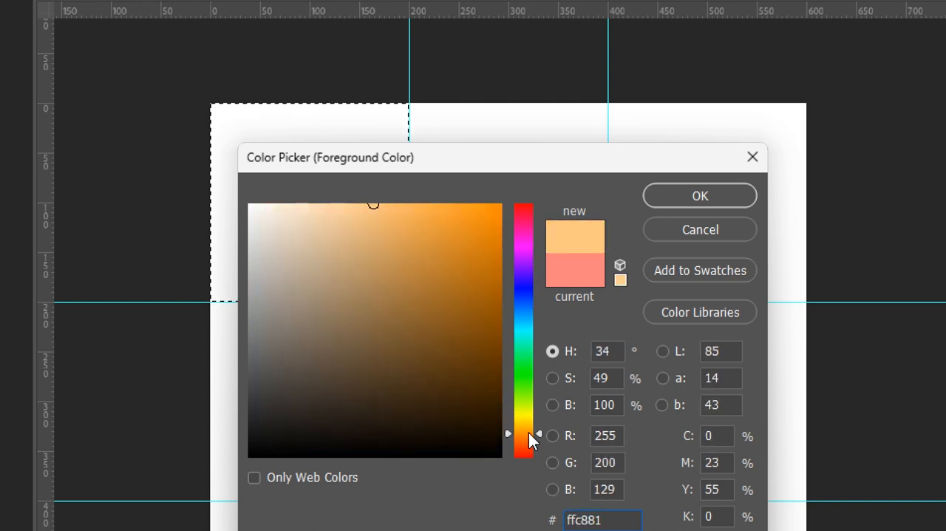
mouse_move(473, 223)
mouse_down()
mouse_move(491, 208)
mouse_move(484, 238)
mouse_move(467, 218)
mouse_move(475, 203)
mouse_up()
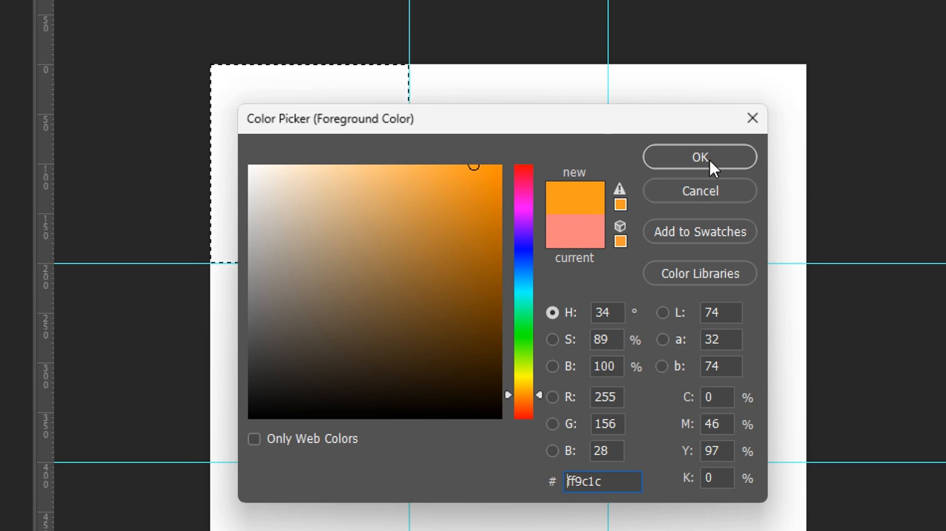
click(709, 160)
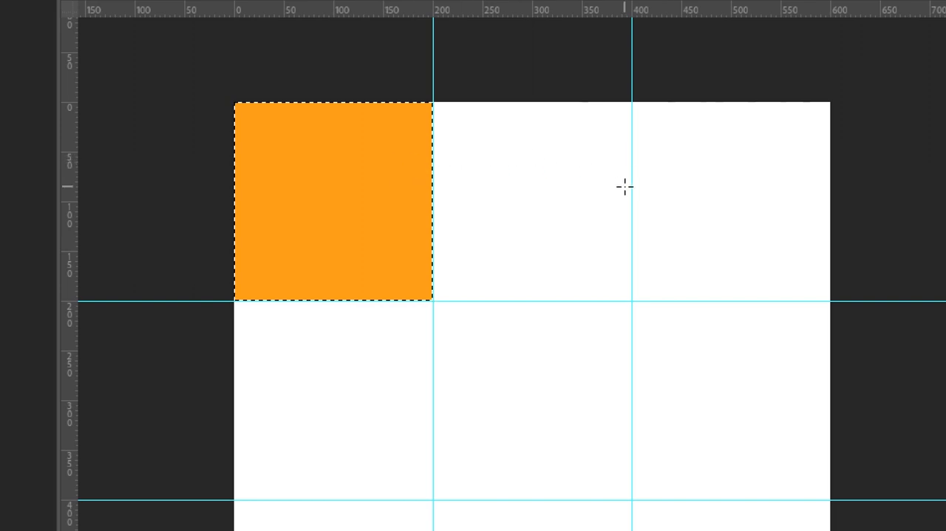
key(v)
key(ctrl+d)
Select the canvas's top-right grid square with the Rectangular Marquee tool
key(m)
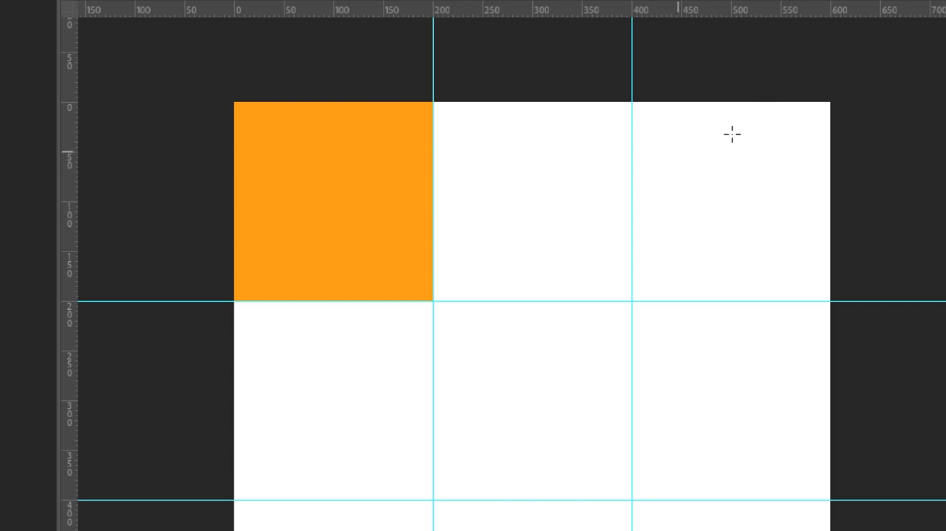
drag(633, 102, 663, 154)
drag(667, 159, 721, 220)
key(ctrl+z)
drag(633, 102, 834, 303)
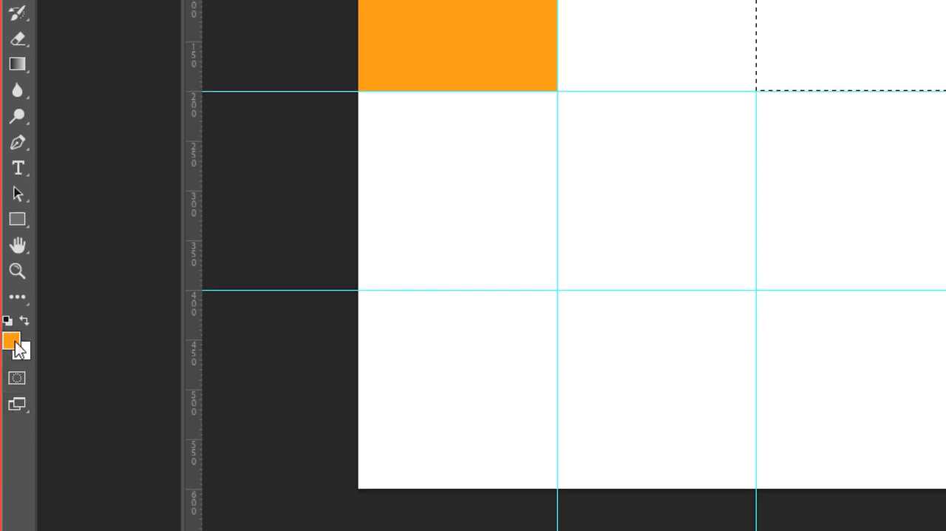
Set the foreground colour to green #56ec46, fill the selected top-right square with it and deselect
click(13, 341)
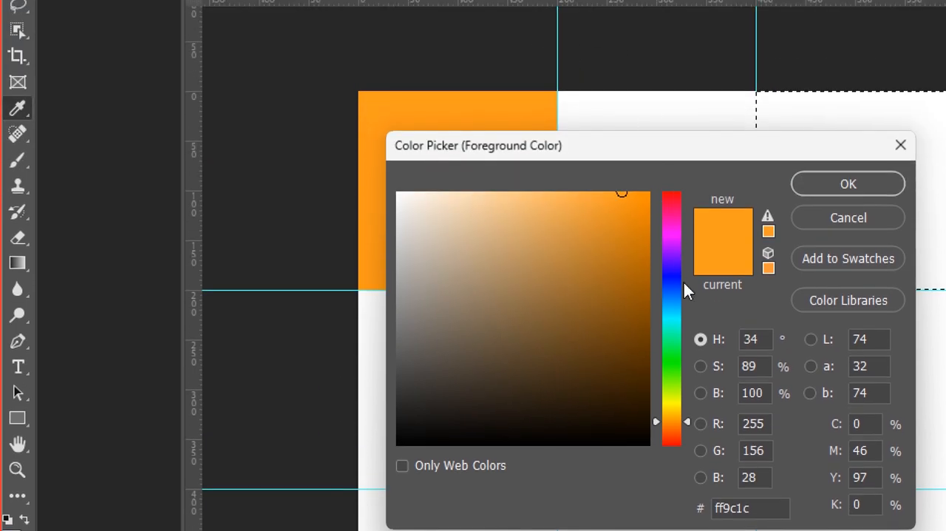
drag(678, 218, 679, 361)
mouse_move(579, 202)
mouse_down()
mouse_move(554, 202)
mouse_move(577, 217)
mouse_move(574, 207)
mouse_up()
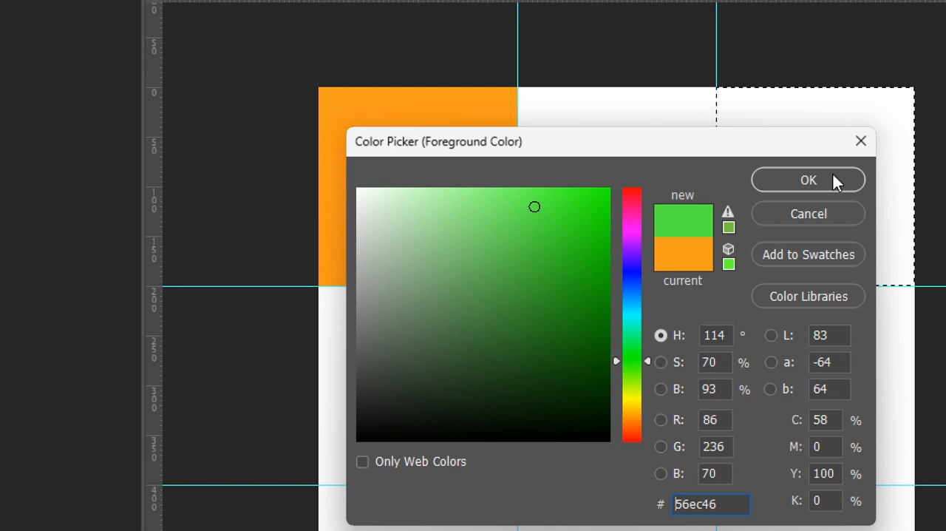
click(833, 174)
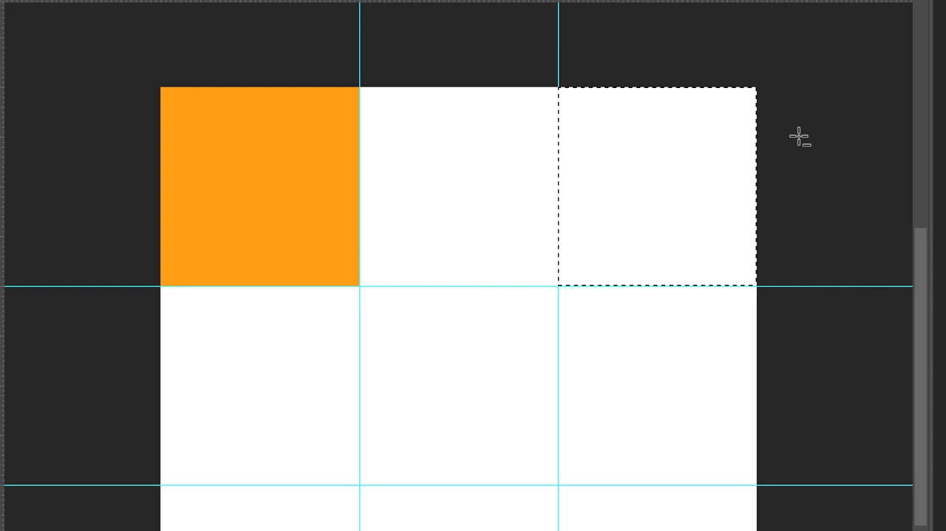
key(alt+BackSpace)
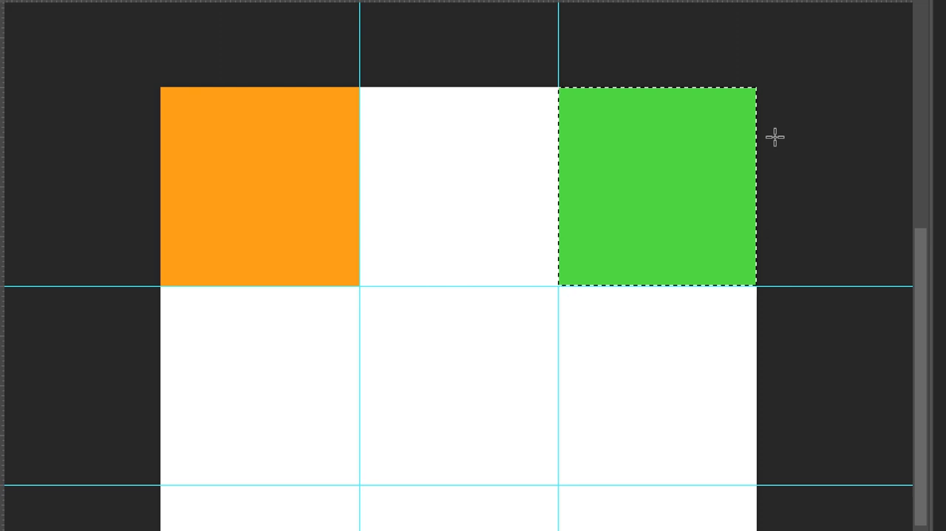
key(ctrl+d)
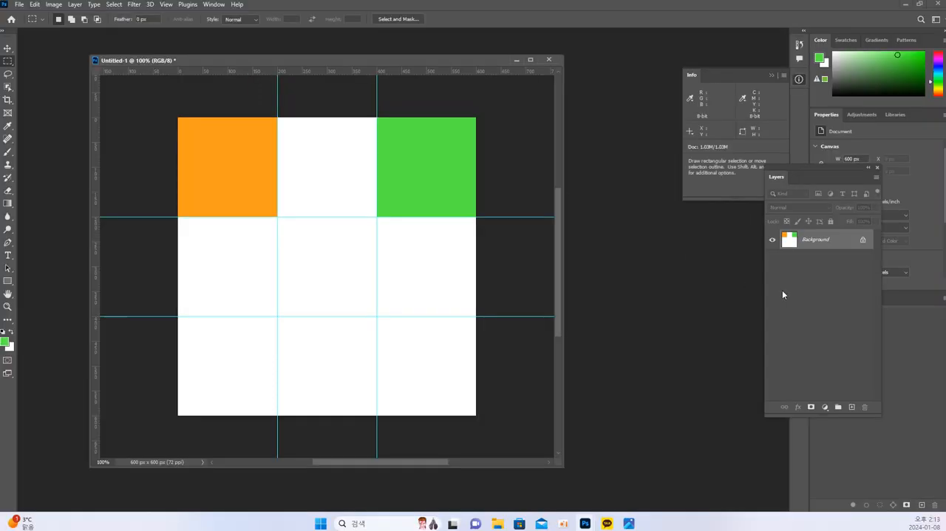
Bring the reference image 사각선택툴_완성.jpg into view and use its turquoise centre square as the colour reference
drag(945, 111, 434, 106)
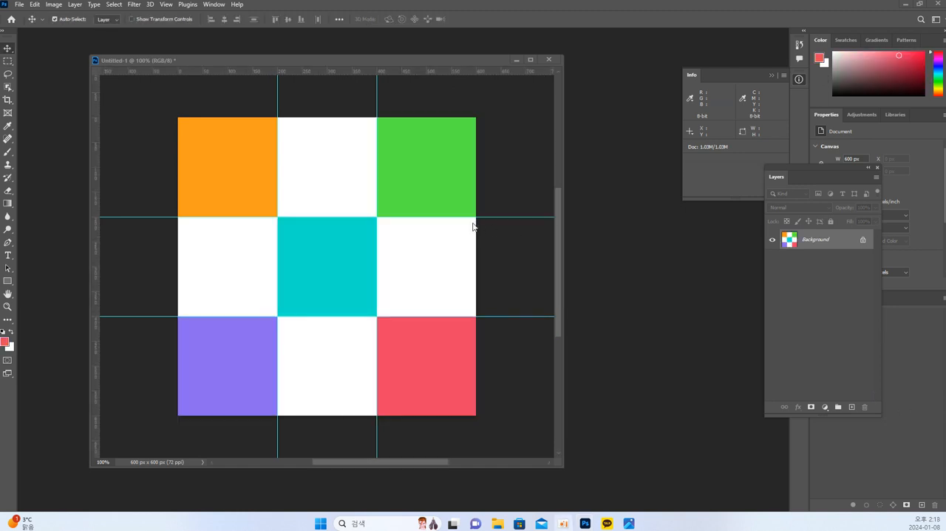
click(474, 227)
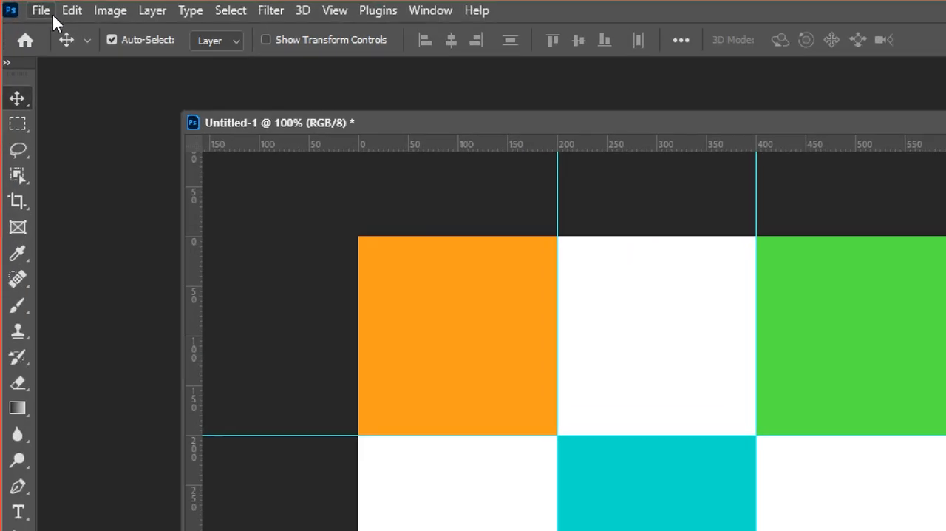
Open the photo 창문합성-완성.jpg from the 01_선택툴 folder
click(41, 10)
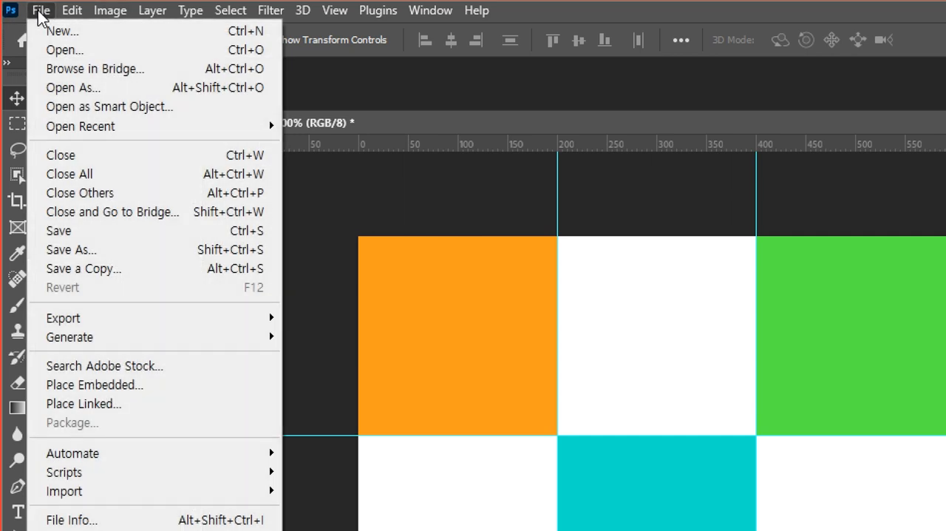
click(54, 49)
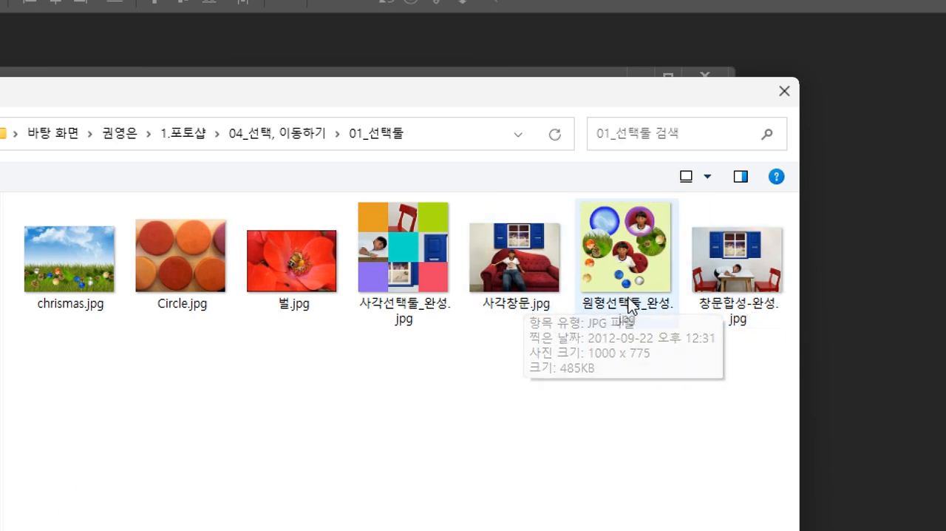
click(732, 315)
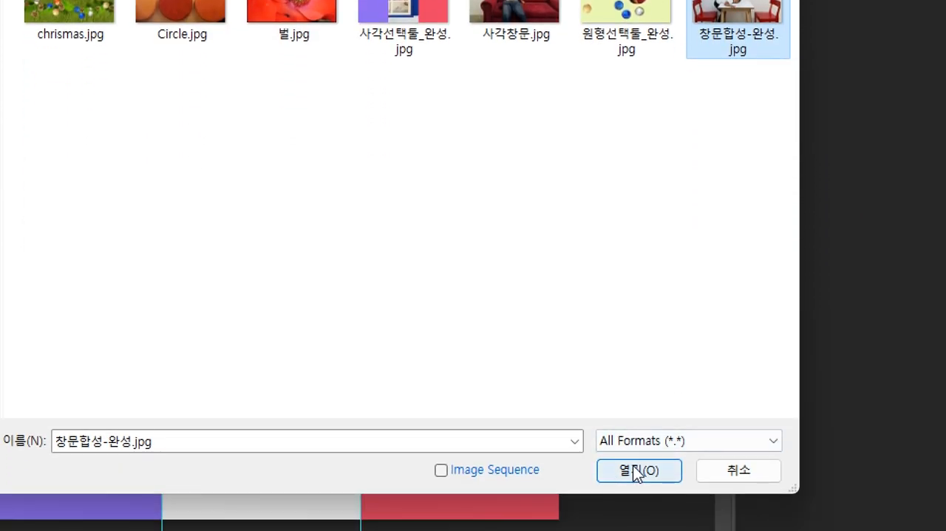
click(633, 468)
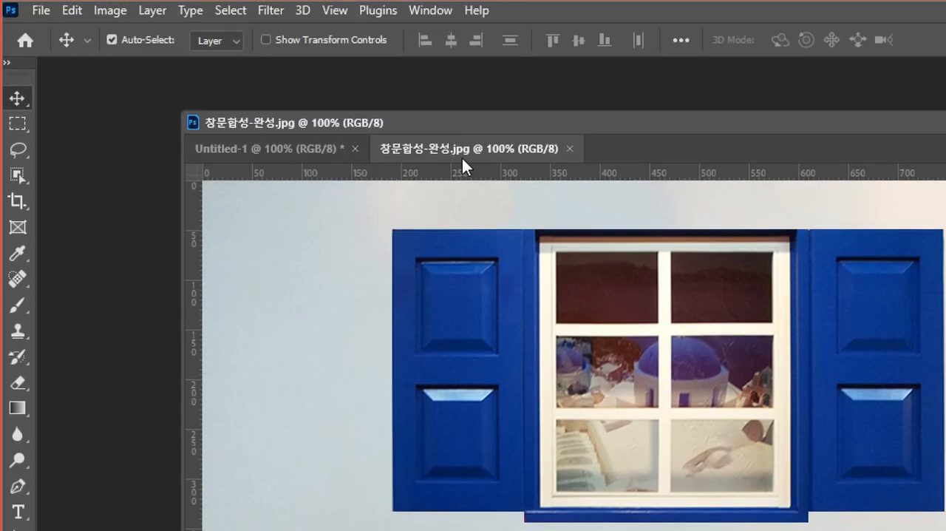
Float 창문합성-완성.jpg in its own window and arrange it beside Untitled-1 so the grid stays visible
drag(459, 148, 584, 202)
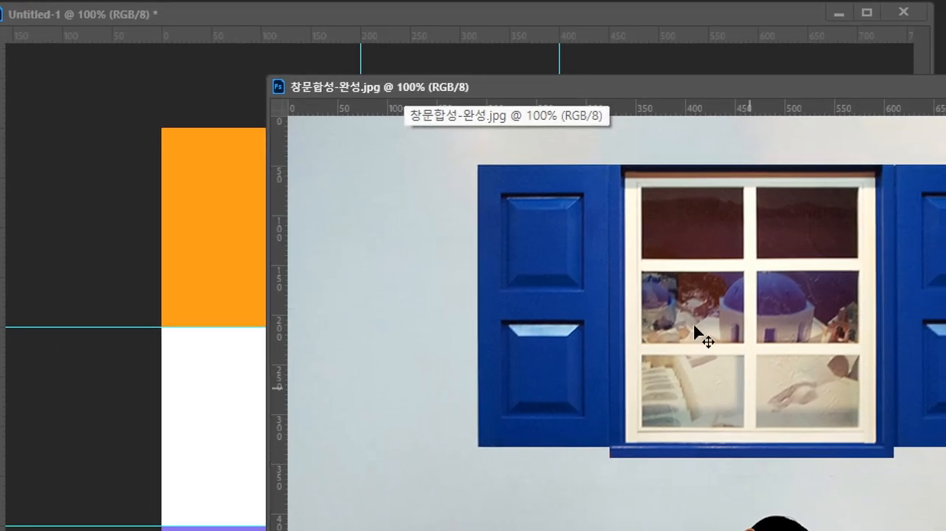
drag(495, 93, 591, 128)
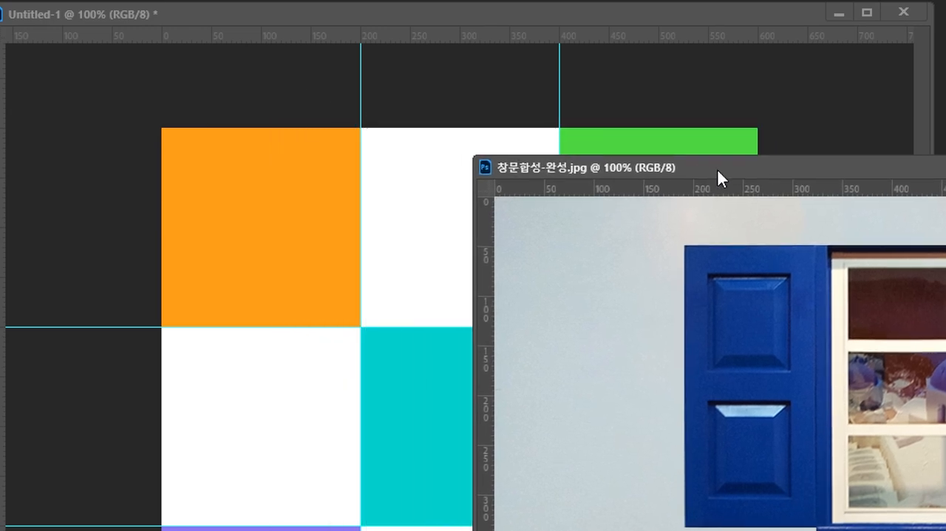
drag(718, 171, 424, 120)
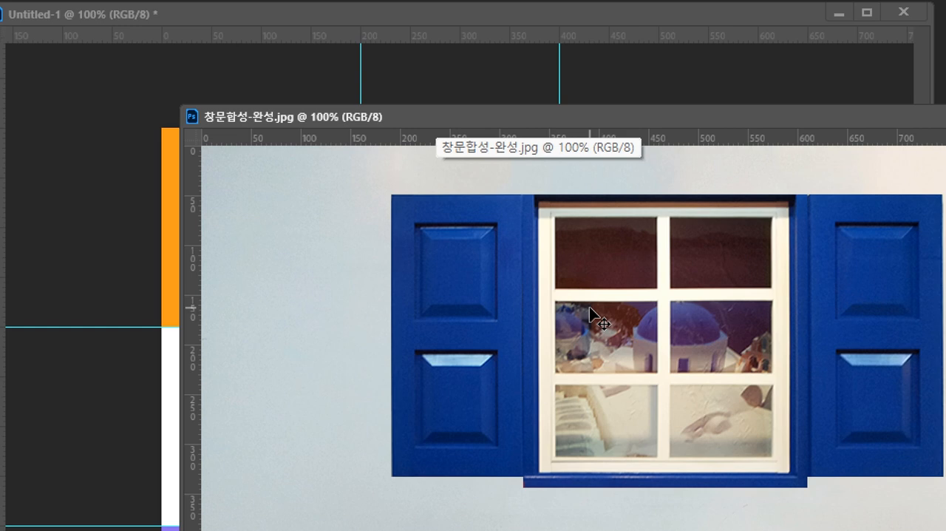
drag(401, 111, 750, 216)
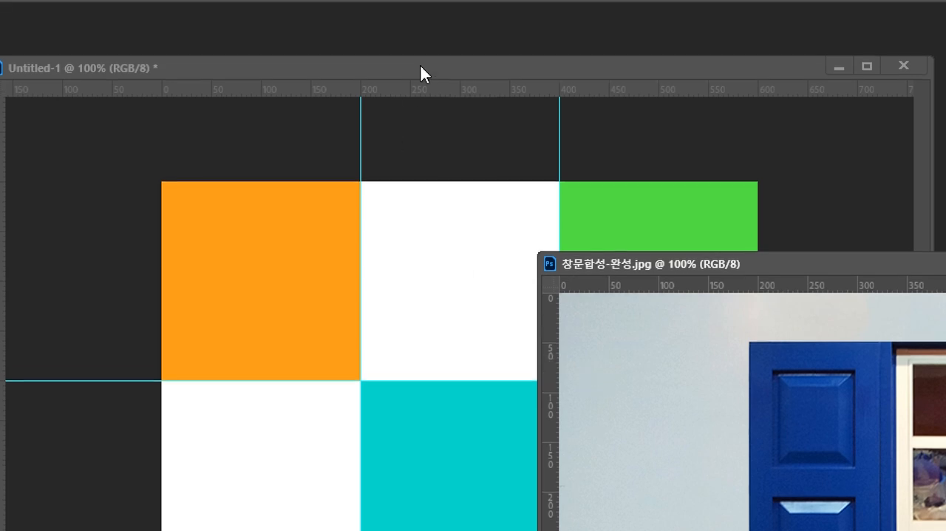
drag(420, 17, 364, 22)
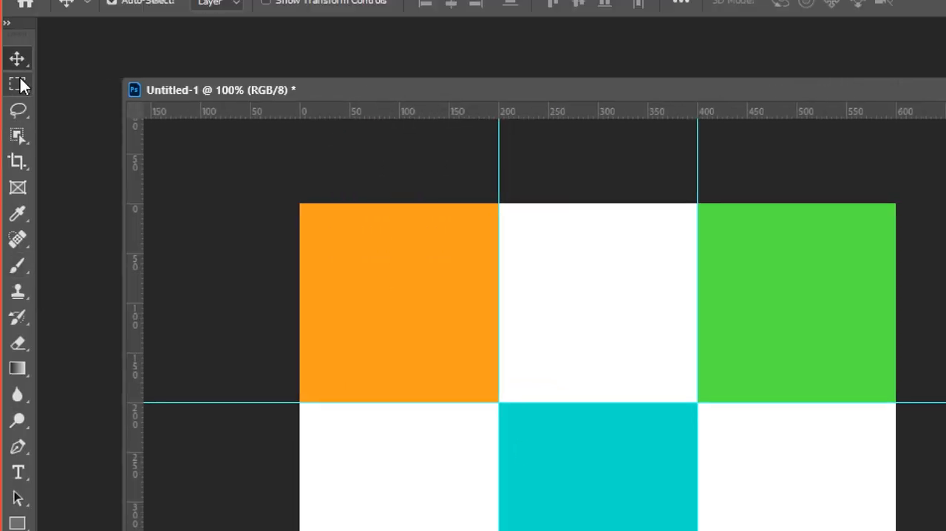
Marquee-select the grid's top-middle 200 × 200 px square, transfer the selection outline onto the window photo and bring that photo fully into view
click(19, 85)
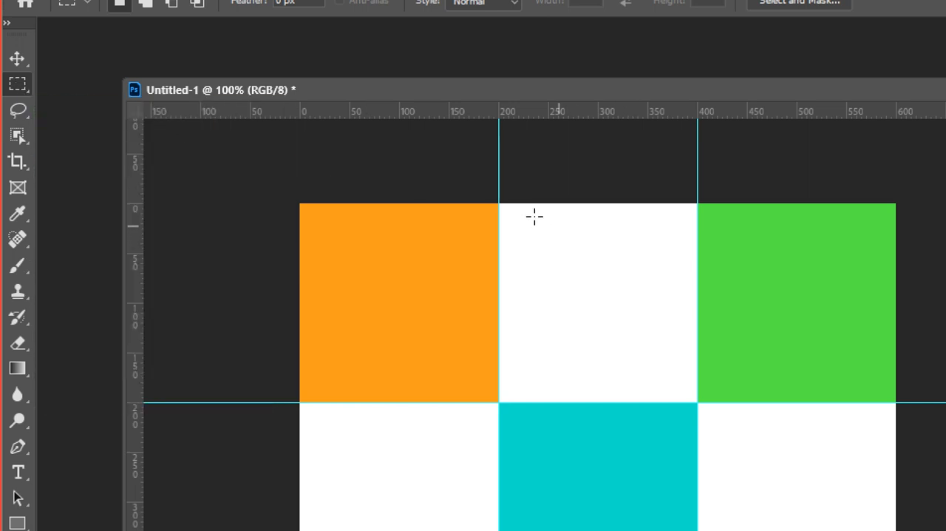
drag(499, 201, 700, 401)
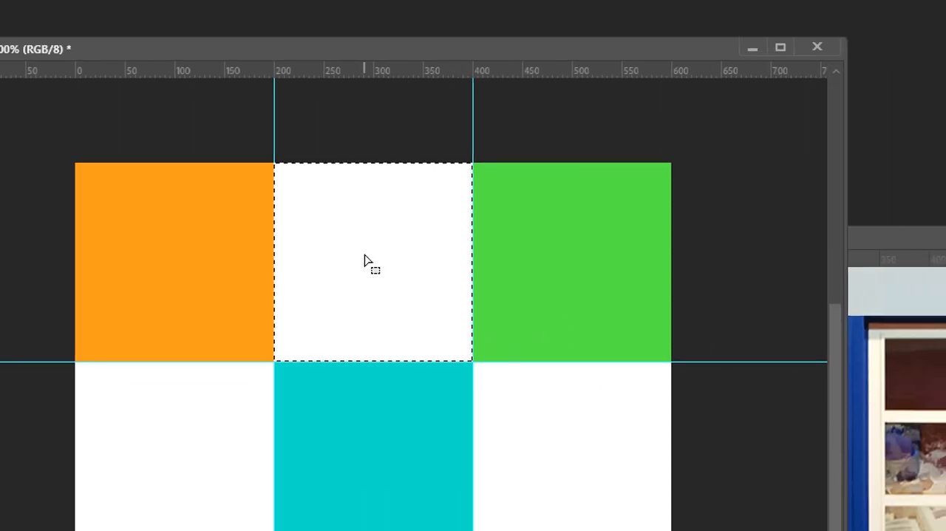
drag(352, 229, 680, 407)
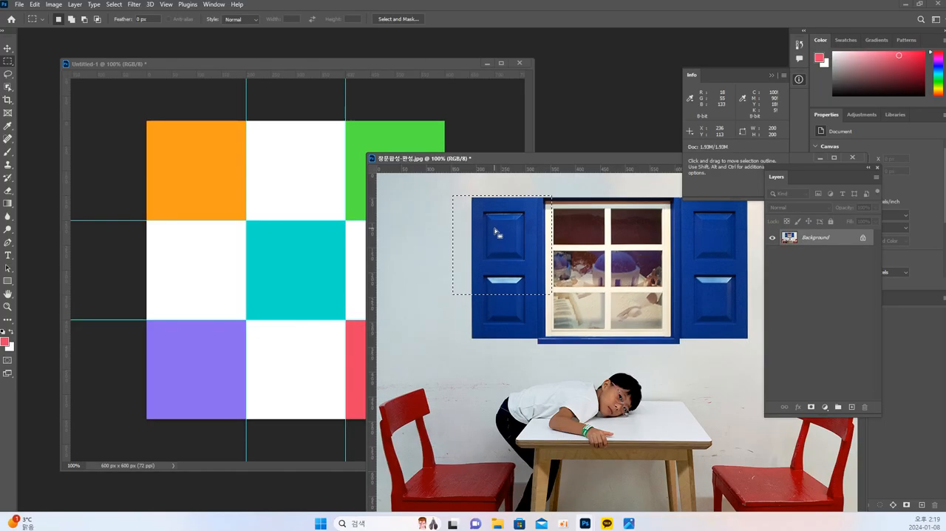
drag(545, 160, 425, 96)
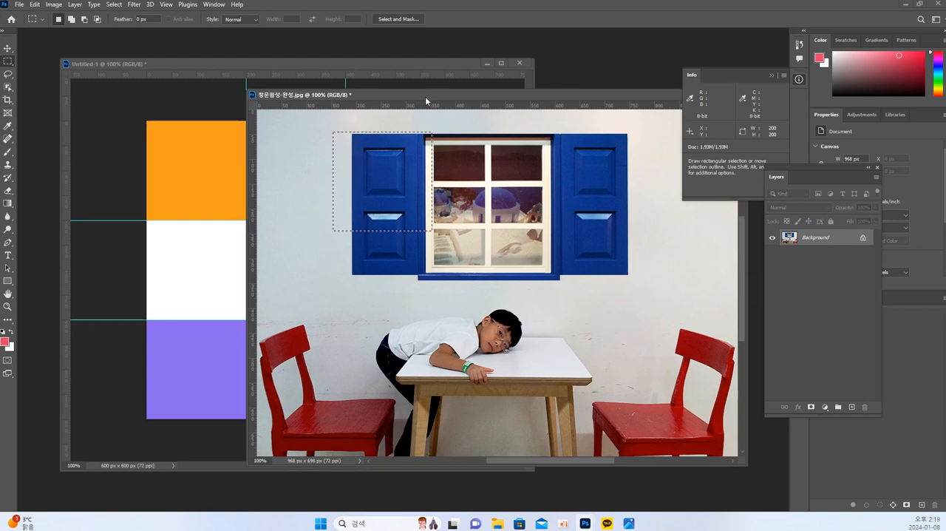
Position the 200 × 200 px selection over the right-hand red chair's back and move that crop into the top-middle square of Untitled-1
drag(390, 188, 670, 363)
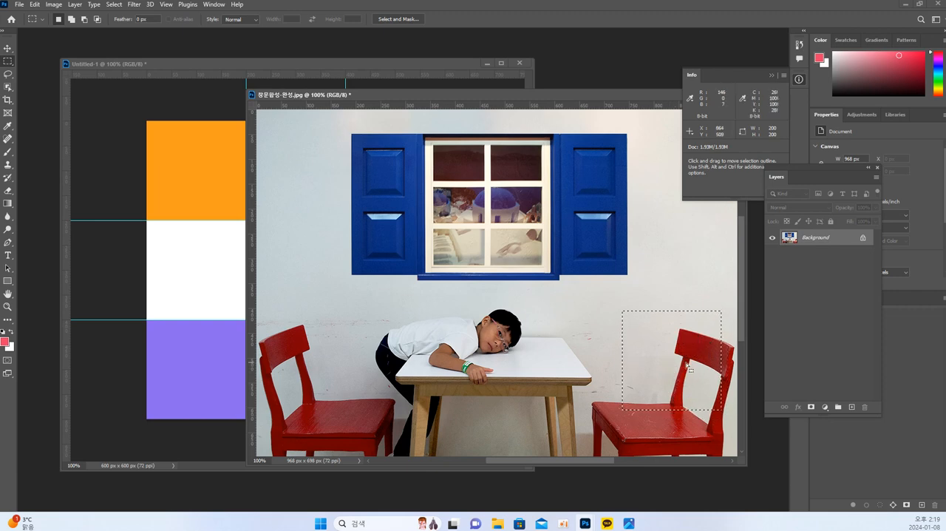
drag(695, 367, 698, 368)
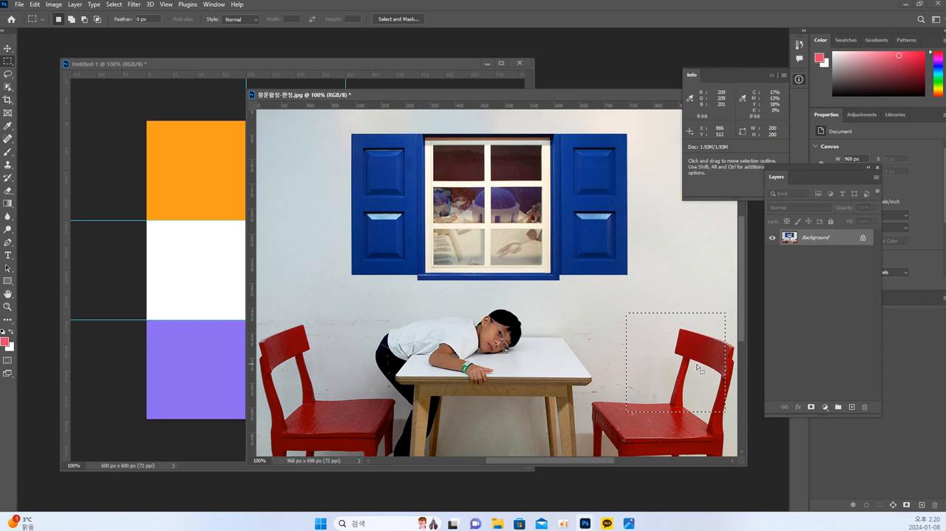
click(184, 242)
click(669, 363)
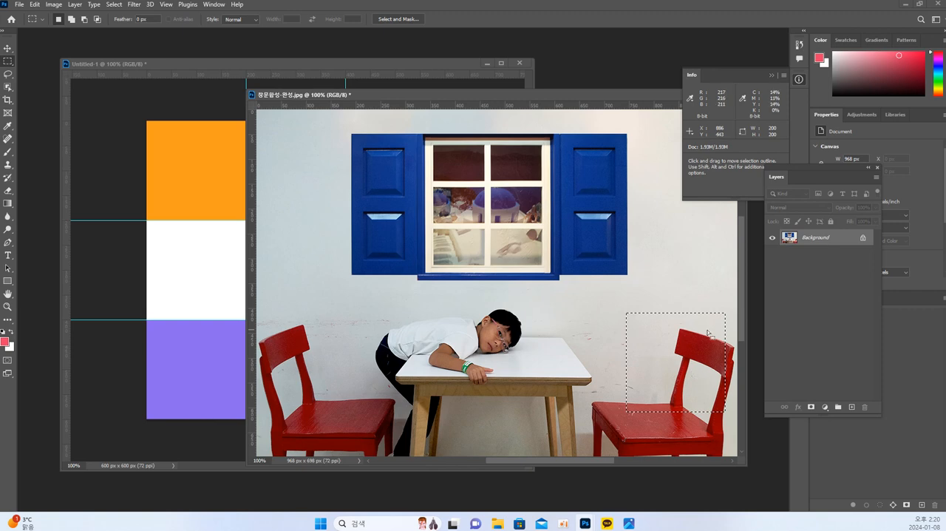
drag(709, 363, 706, 363)
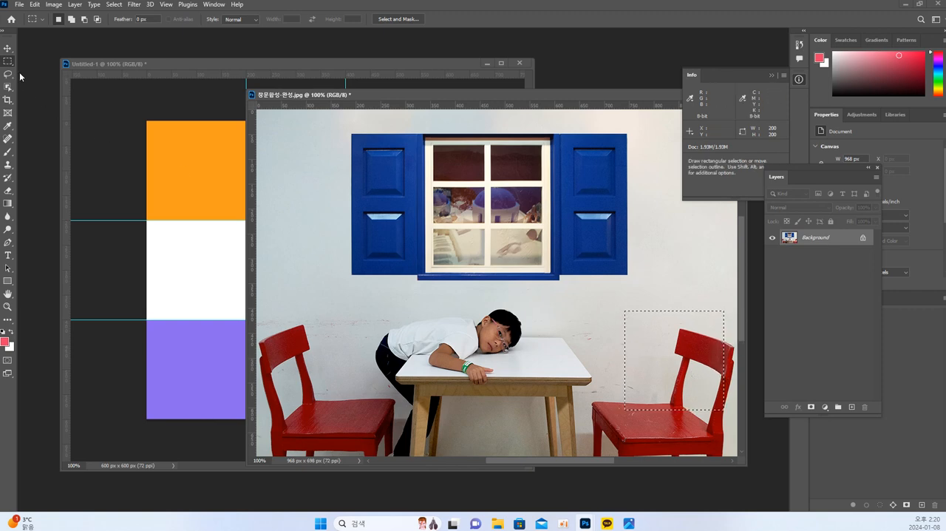
click(7, 49)
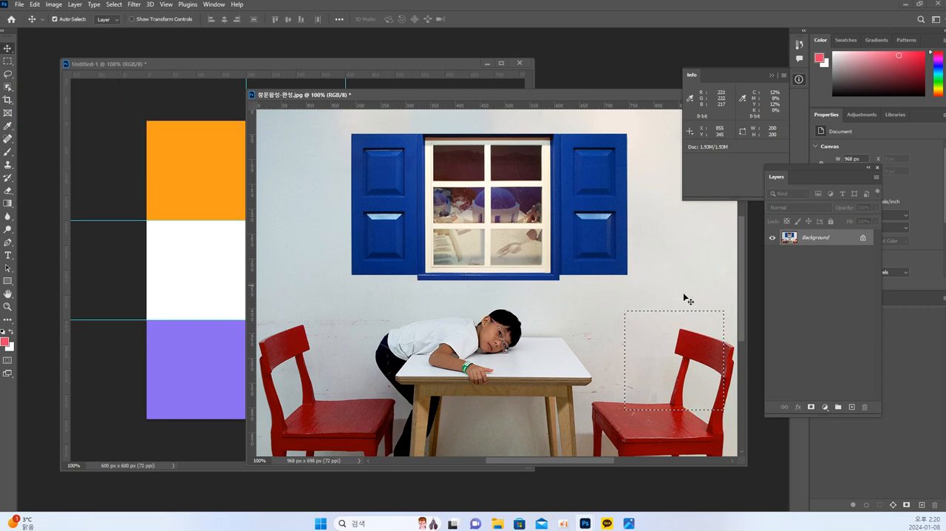
drag(688, 378, 289, 187)
Marquee-select the grid's middle-left 200 × 200 px square and move the selection outline away from it toward the window photo
key(m)
drag(147, 220, 246, 319)
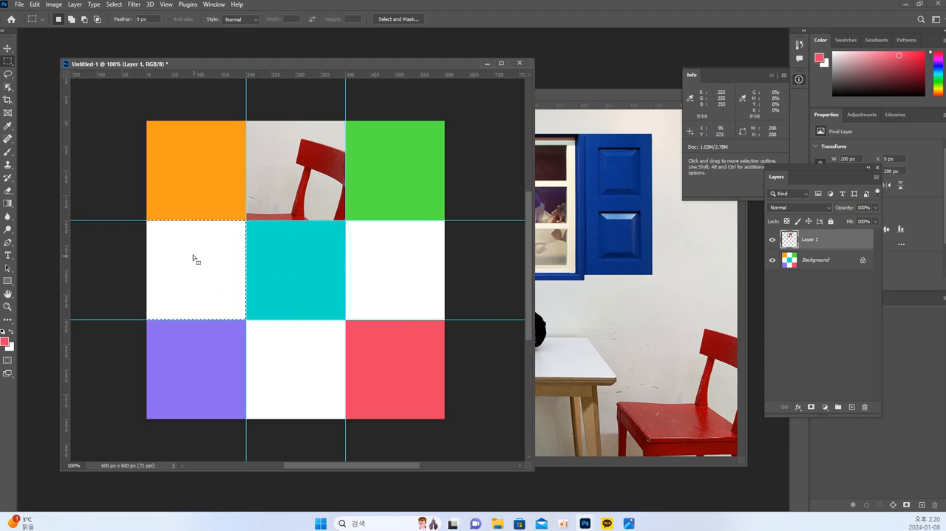
drag(201, 260, 438, 280)
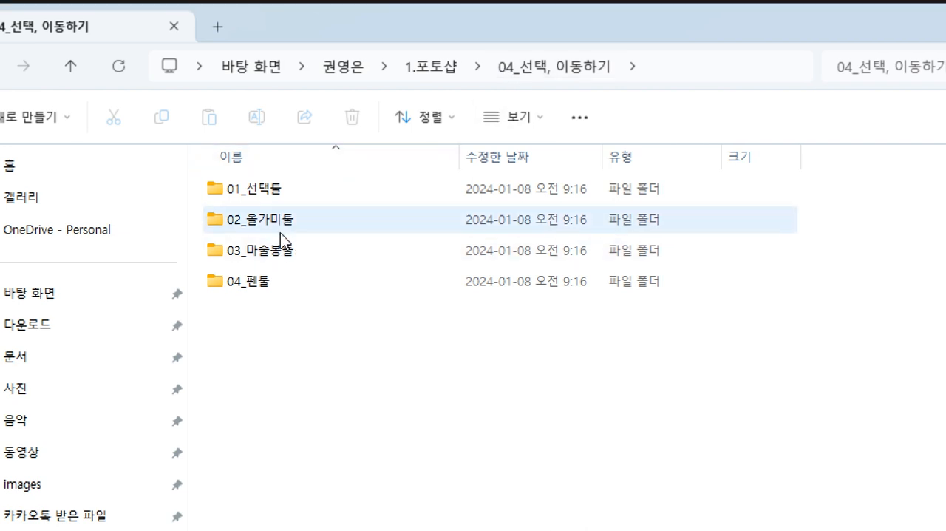
Browse to the 02_올가미툴 folder in File Explorer and look at the practice photo photo_01.jpg
mouse_move(280, 234)
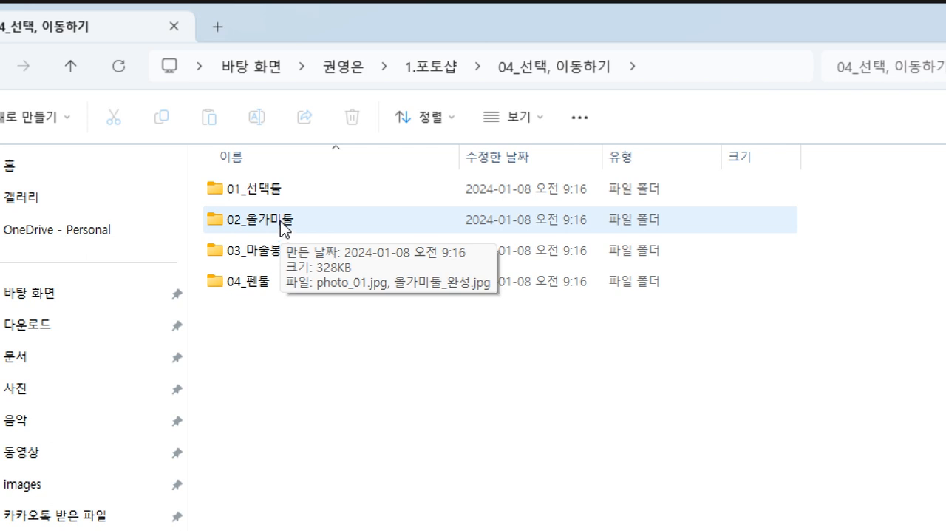
double_click(280, 222)
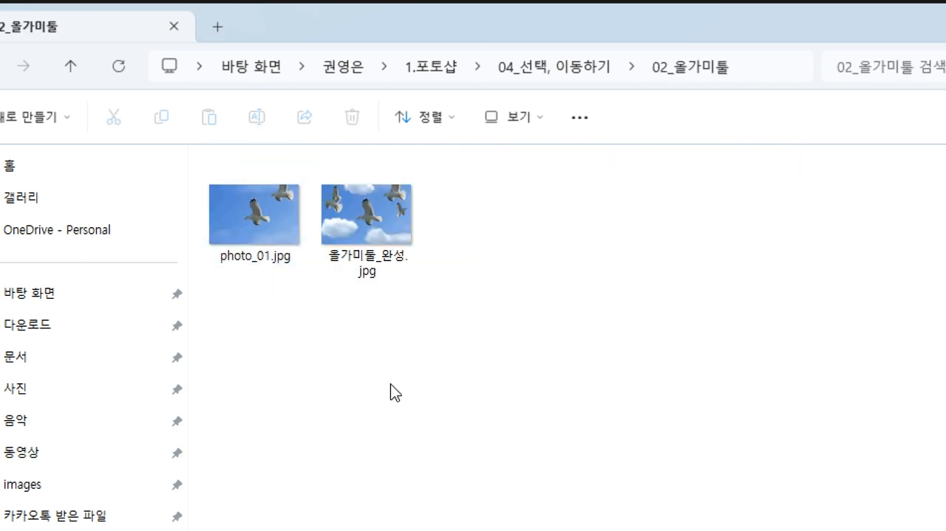
click(260, 221)
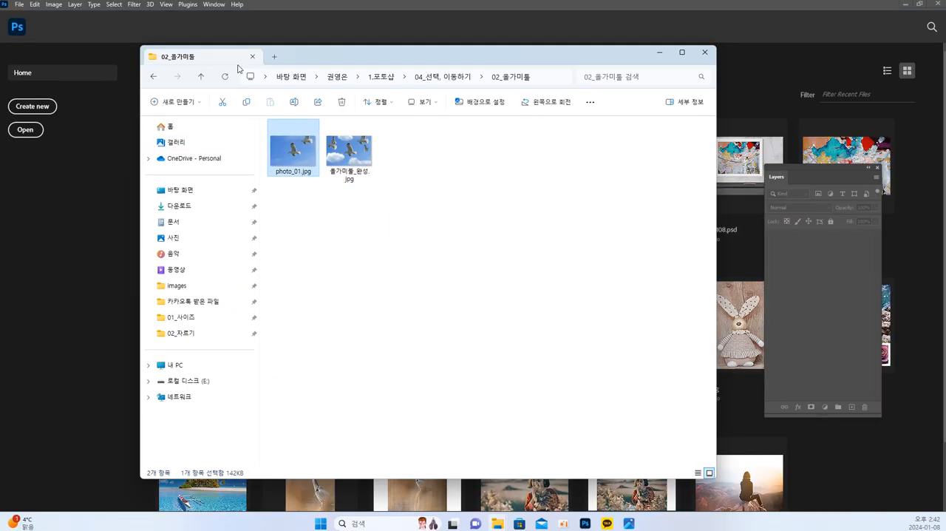
click(66, 118)
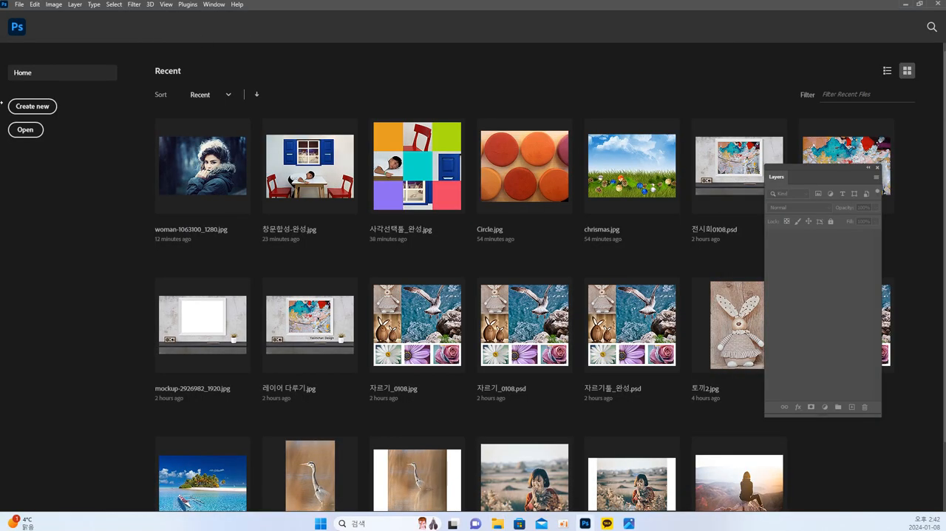
Open photo_01.jpg from the 02_올가미툴 folder inside 04_선택, 이동하기 in Photoshop
click(25, 130)
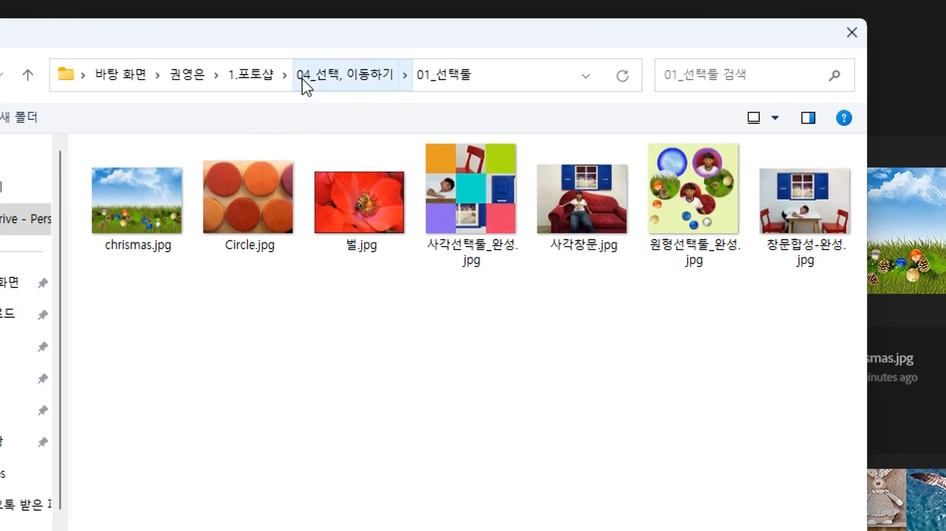
click(311, 87)
double_click(132, 218)
click(150, 225)
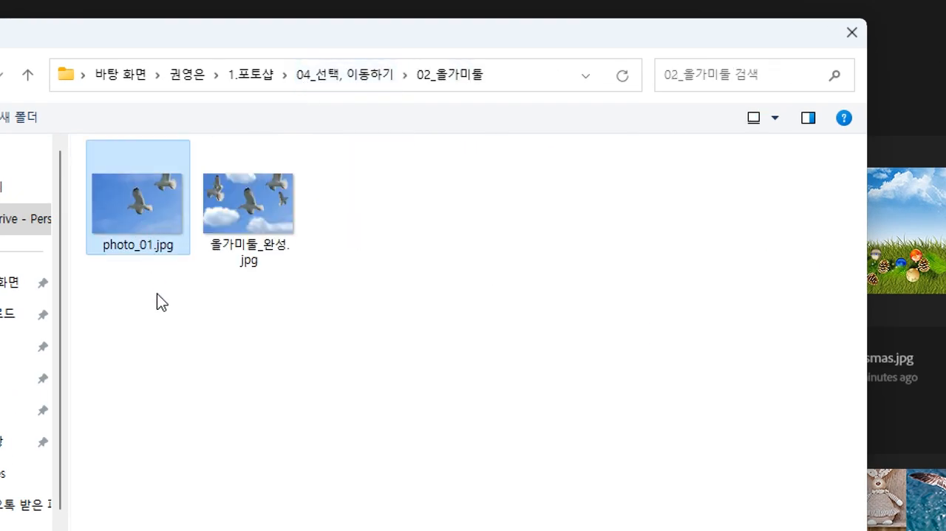
click(714, 462)
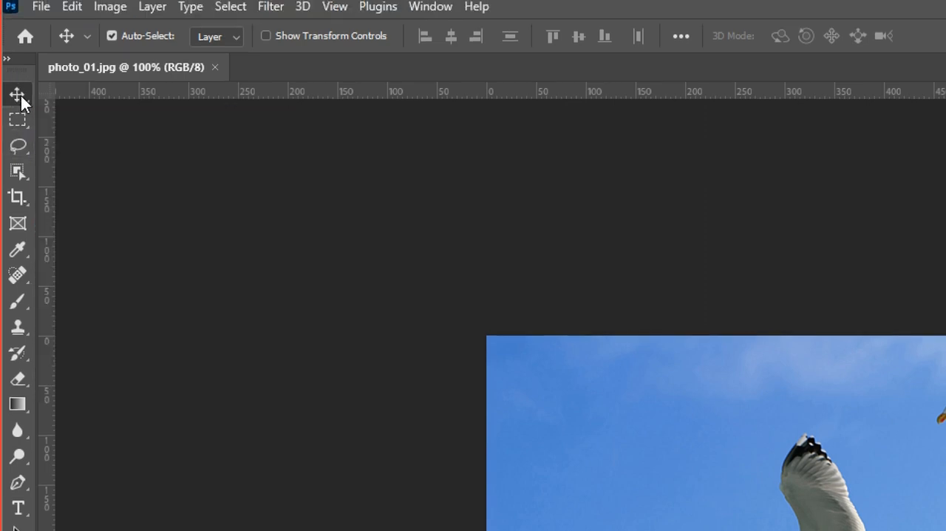
Draw a closed freehand Lasso selection loosely around the whole central seagull, leaving a margin of sky around its outline
click(18, 122)
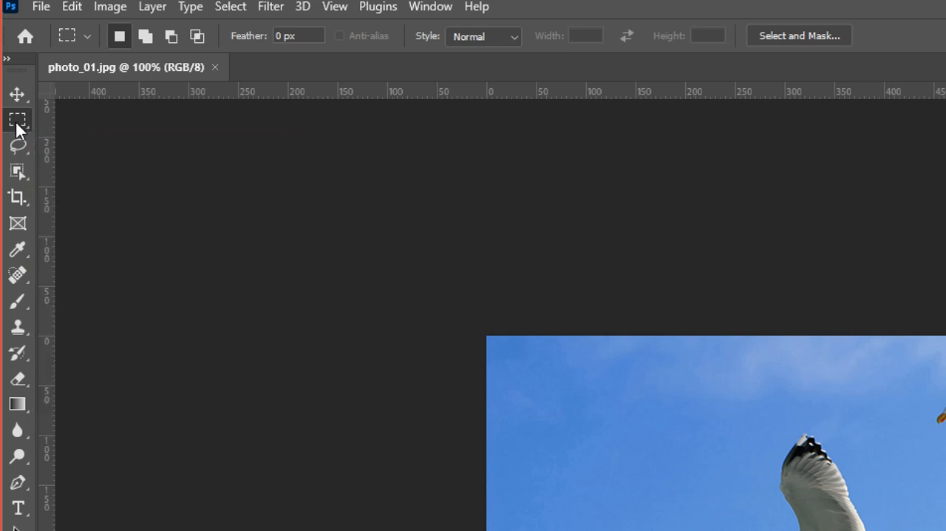
click(18, 153)
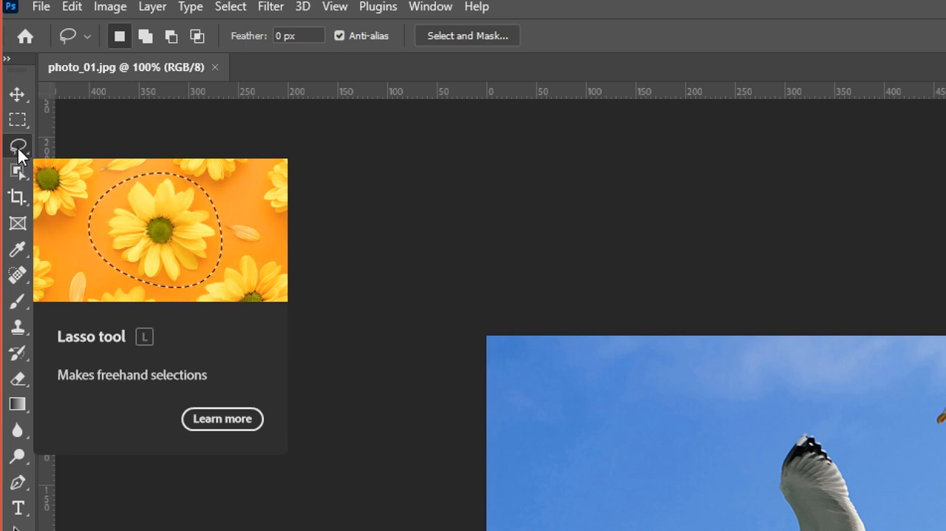
click(17, 148)
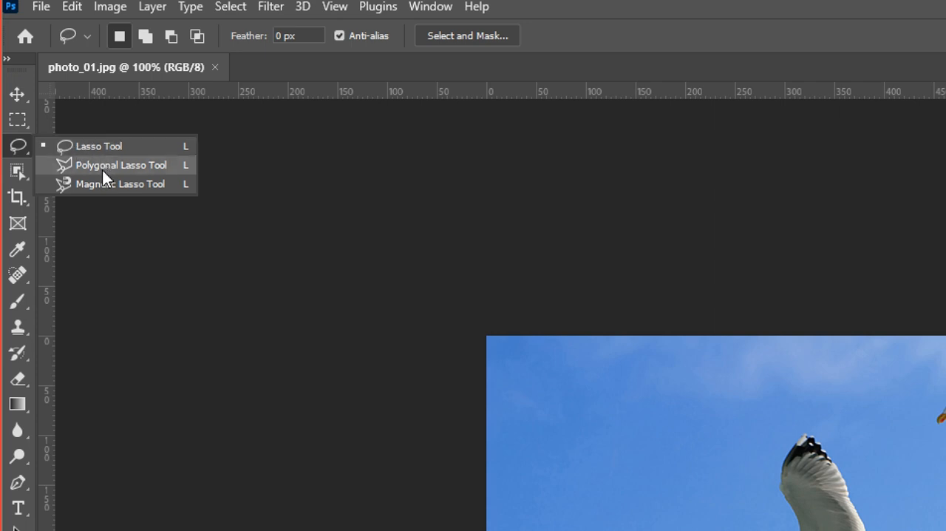
click(64, 146)
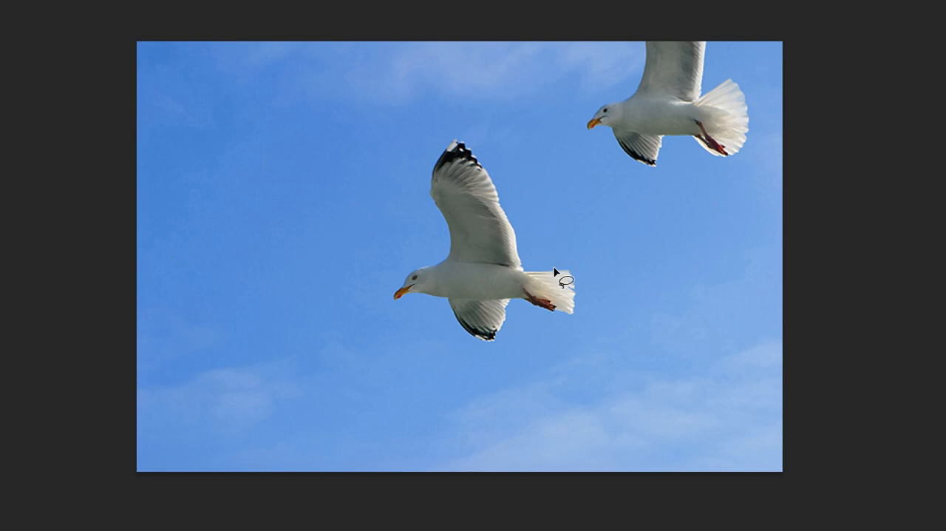
mouse_move(578, 266)
mouse_down()
mouse_move(523, 252)
mouse_move(514, 201)
mouse_move(483, 134)
mouse_move(423, 132)
mouse_move(407, 175)
mouse_move(439, 235)
mouse_move(385, 297)
mouse_move(388, 322)
mouse_move(456, 360)
mouse_move(495, 368)
mouse_up()
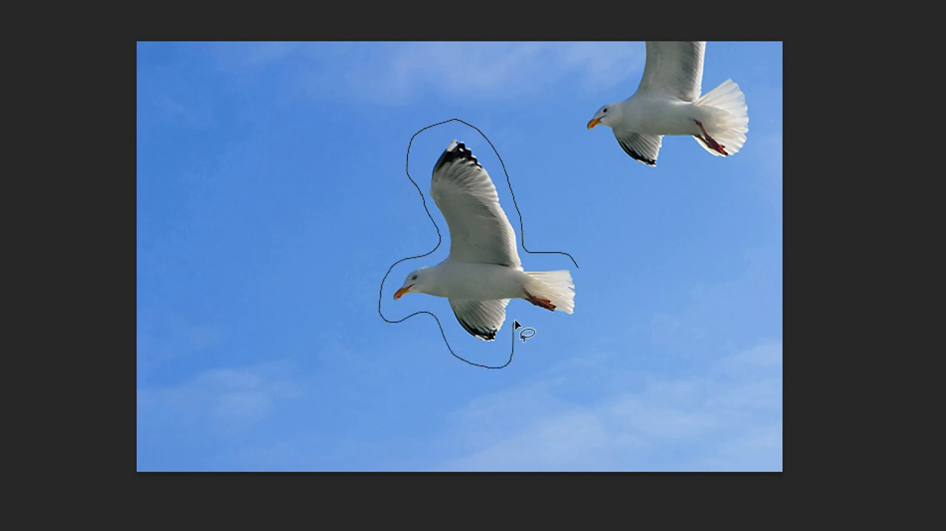
drag(592, 308, 579, 263)
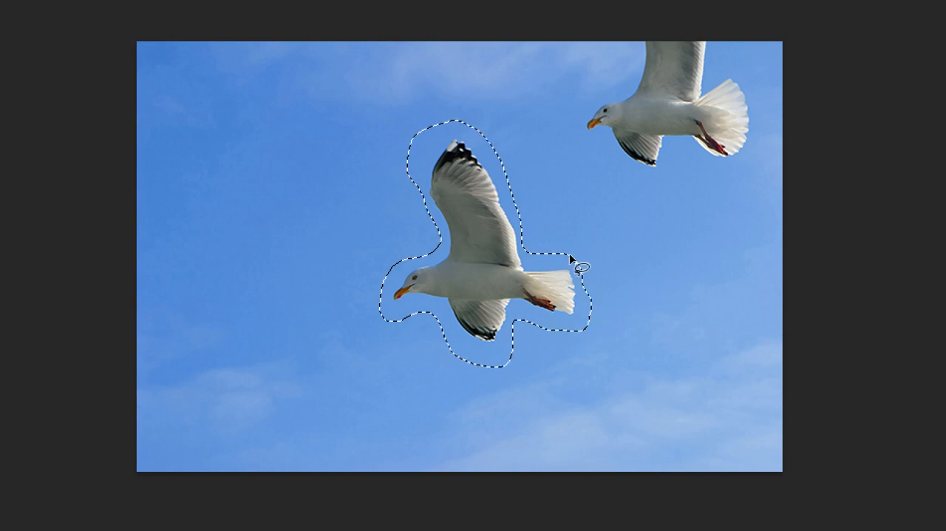
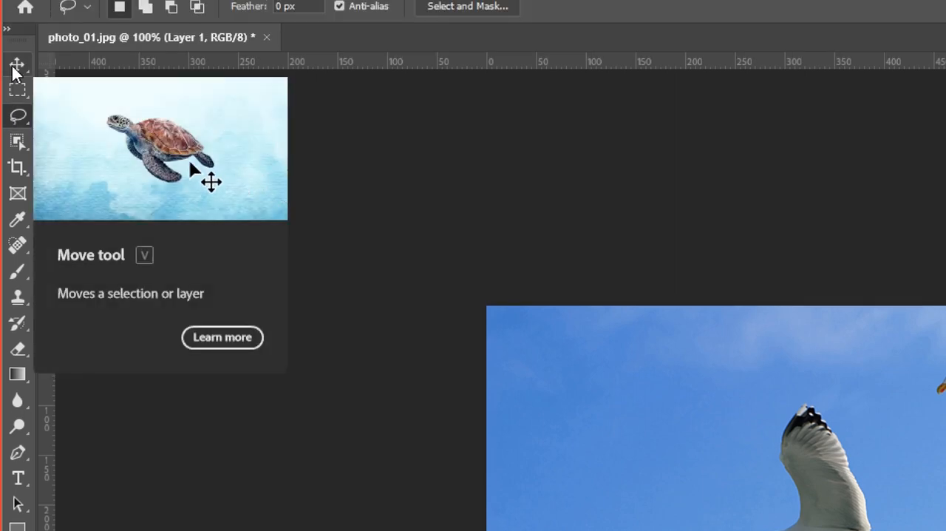
Move the copied central seagull into the photo's upper-left sky and scale it down proportionally to a little over half size
click(13, 65)
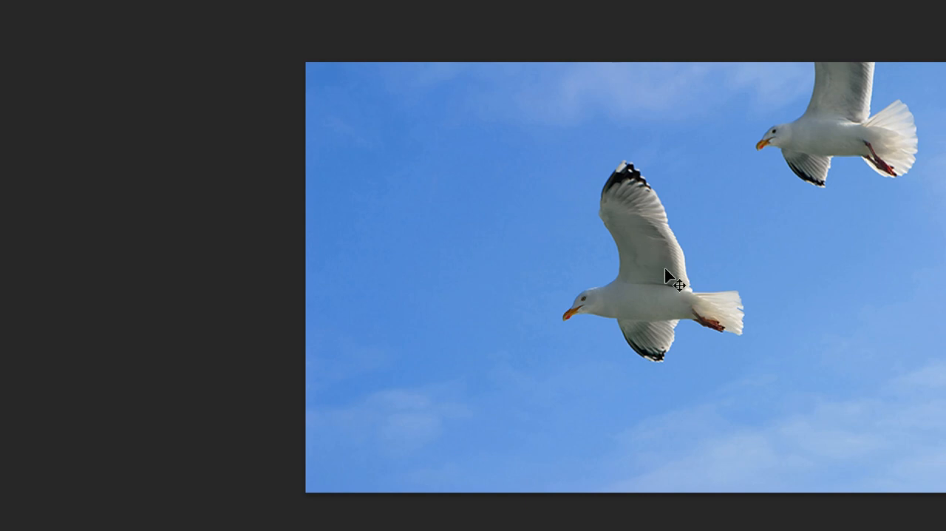
drag(670, 289, 450, 224)
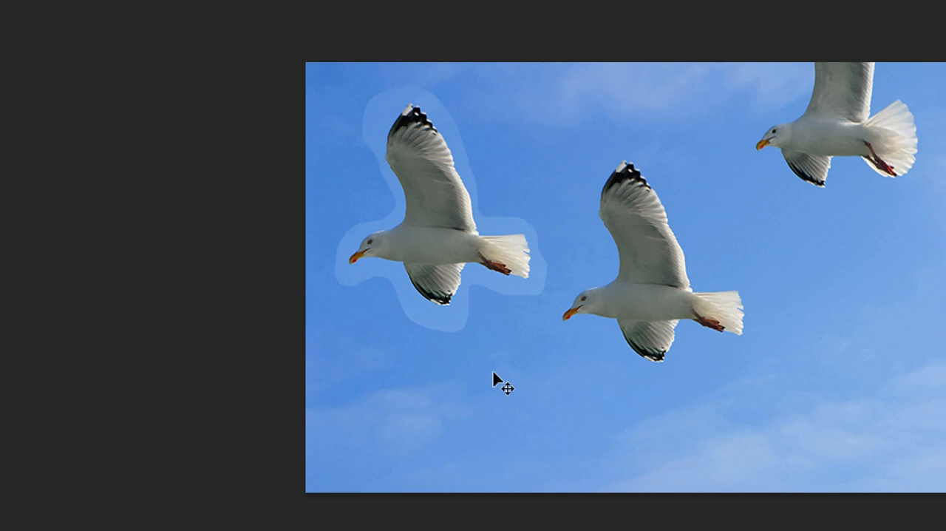
key(ctrl+t)
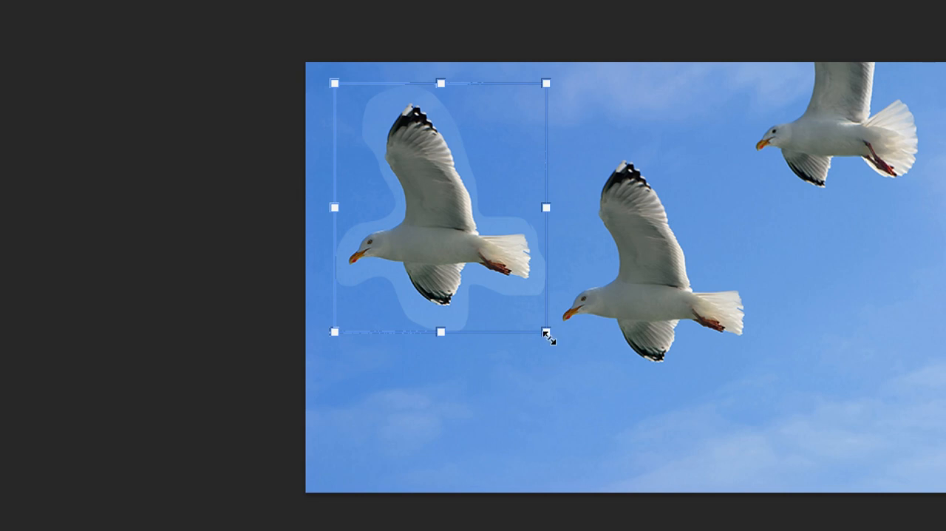
drag(546, 333, 445, 234)
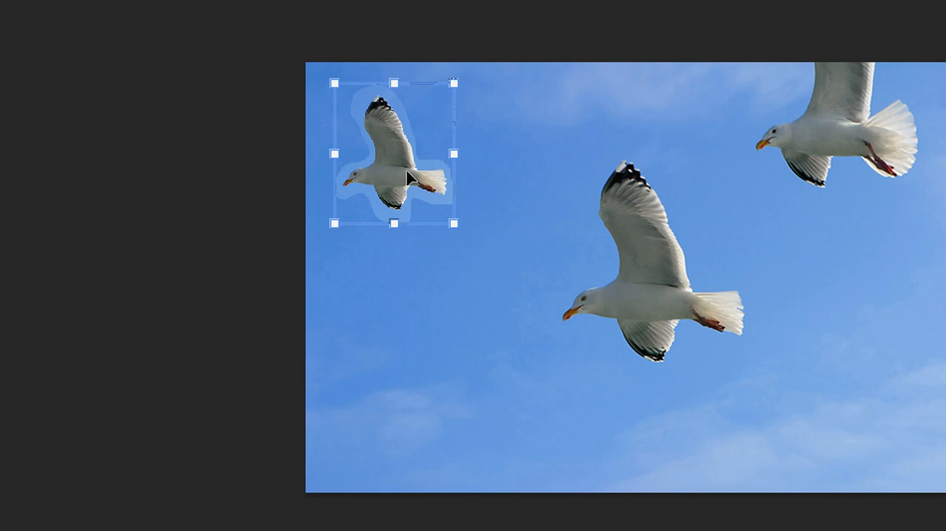
key(Return)
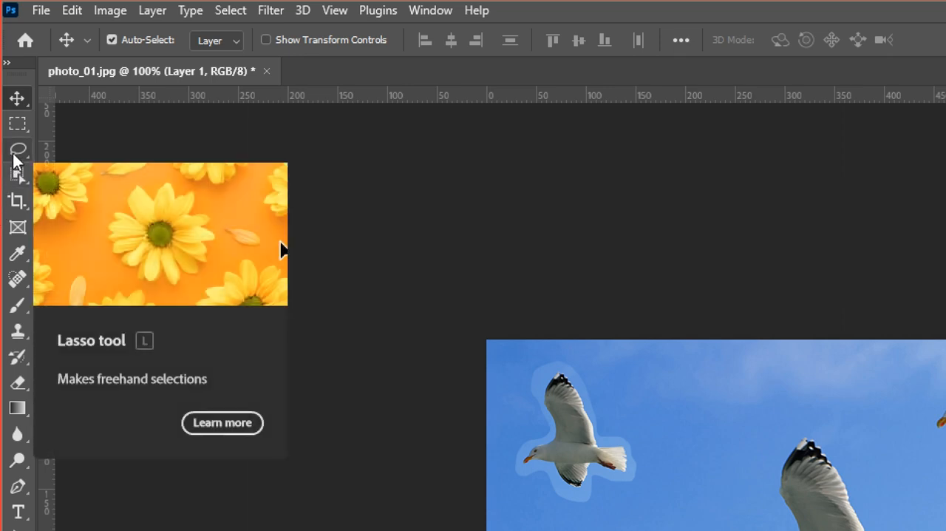
Draw a closed Polygonal Lasso selection around the central seagull with straight segments, leaving a narrow margin of sky
click(14, 153)
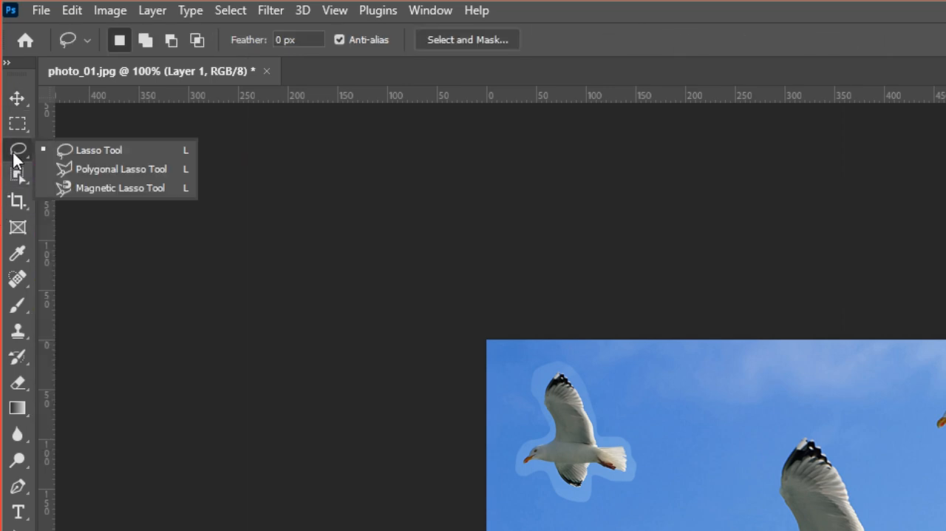
click(84, 176)
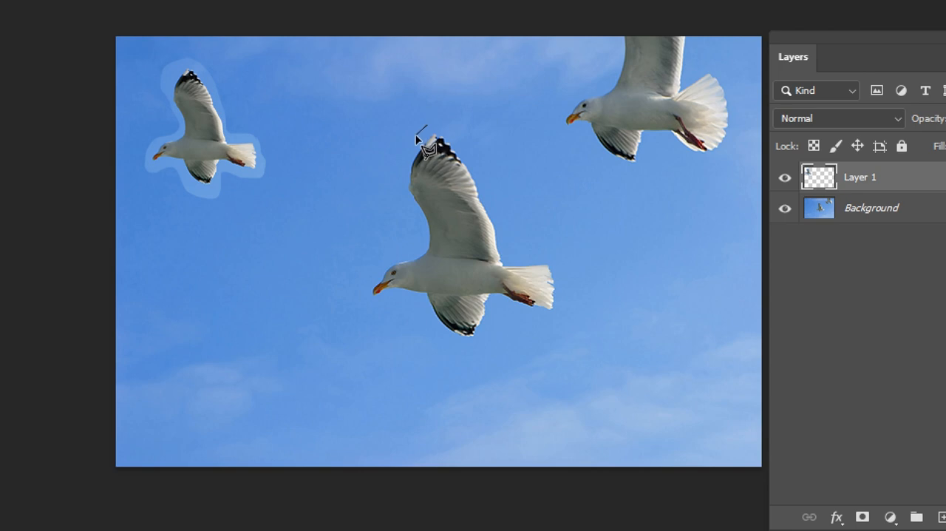
mouse_move(416, 146)
mouse_down()
mouse_move(401, 194)
mouse_move(421, 240)
mouse_move(383, 256)
mouse_move(364, 304)
mouse_move(416, 300)
mouse_move(435, 335)
mouse_move(461, 351)
mouse_move(478, 350)
mouse_move(488, 301)
mouse_move(558, 322)
mouse_move(562, 261)
mouse_move(514, 254)
mouse_move(473, 138)
mouse_move(429, 124)
mouse_up()
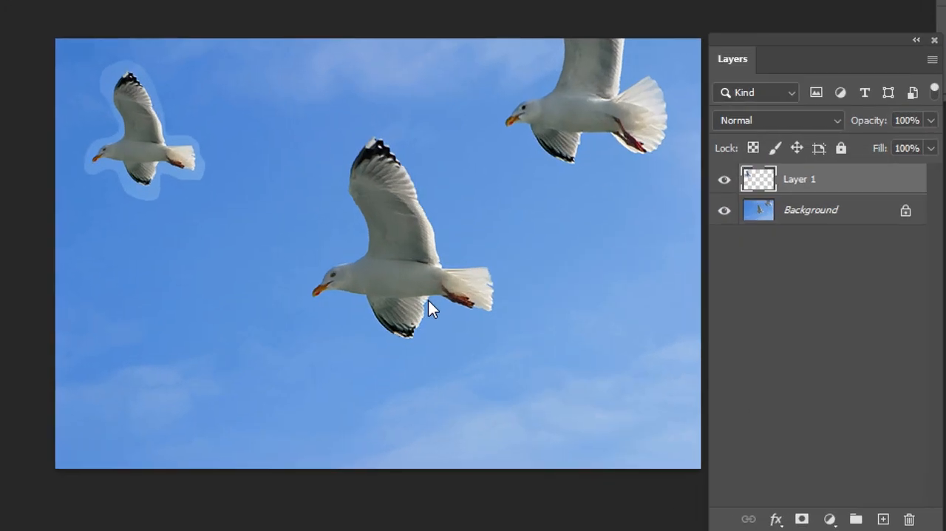
click(428, 300)
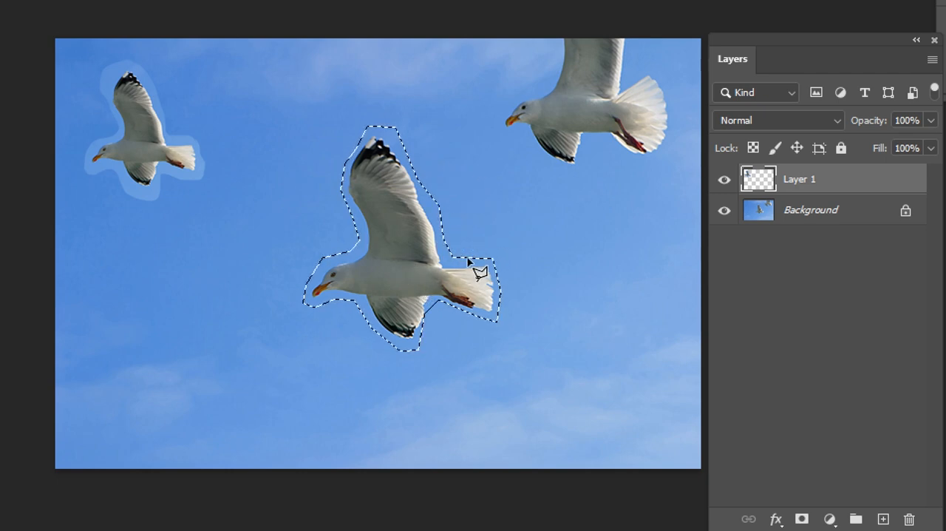
Try to copy the selected seagull area to a new layer while Layer 1 is active
key(ctrl+j)
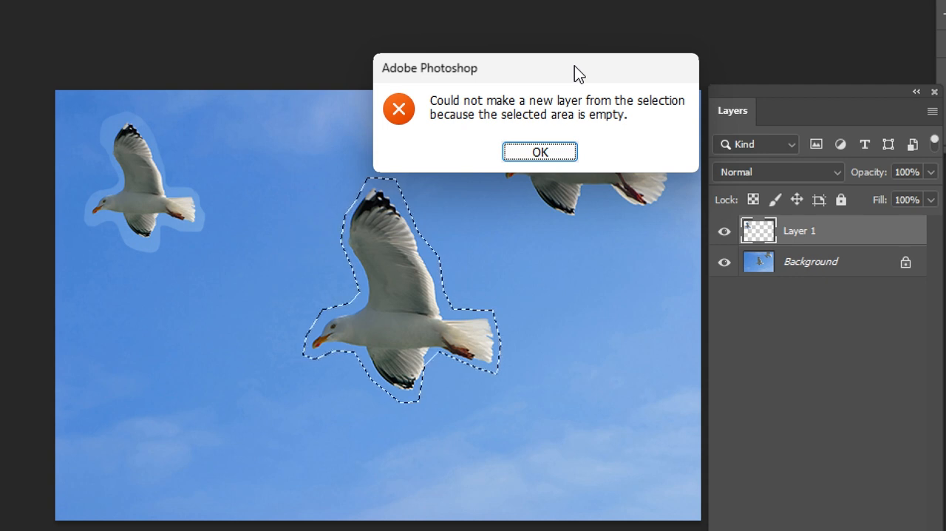
drag(579, 74, 545, 96)
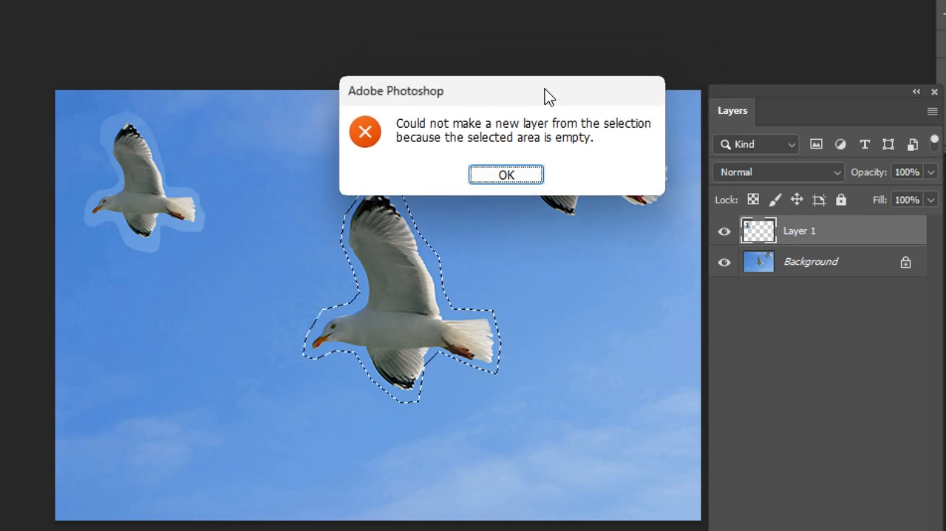
click(507, 176)
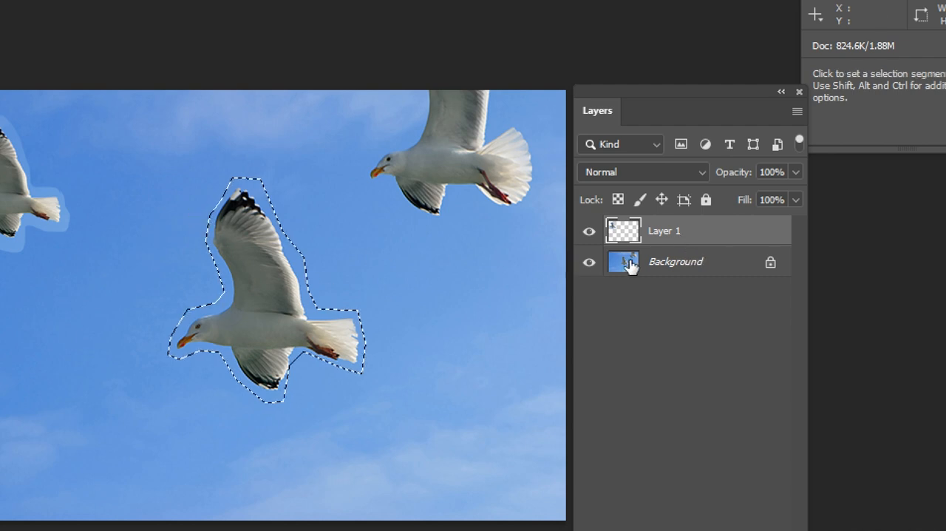
Activate the Background layer and copy the polygon-selected seagull from it to a new layer
click(680, 266)
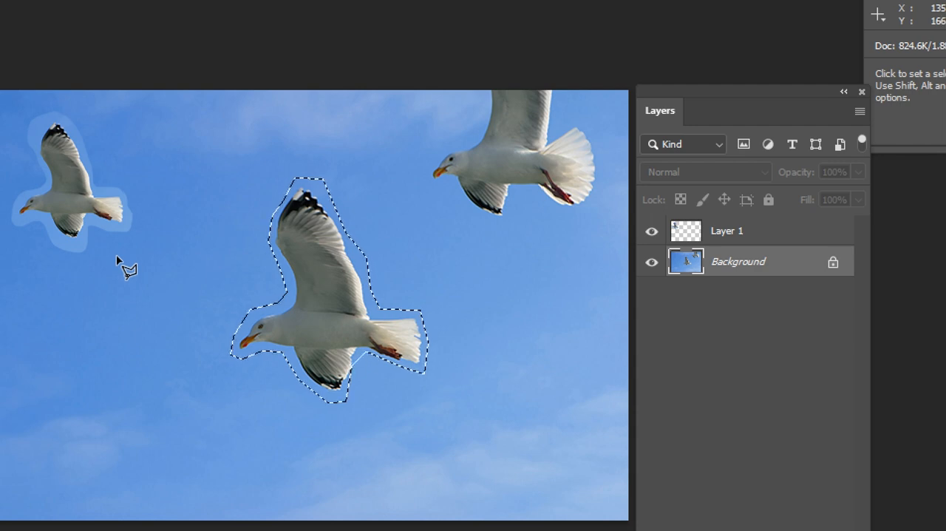
key(v)
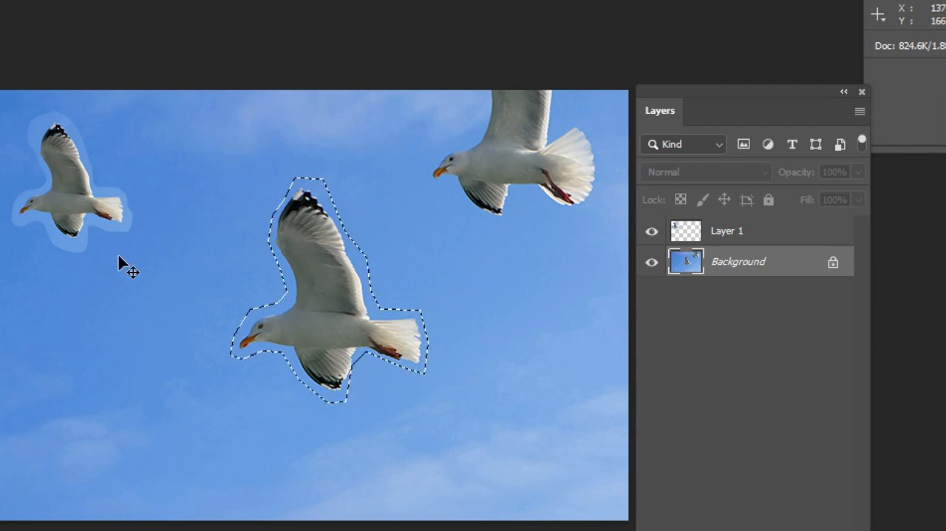
key(ctrl+j)
Move the new seagull copy below the small upper-left one and scale it down proportionally to about 95 × 109 px
key(l)
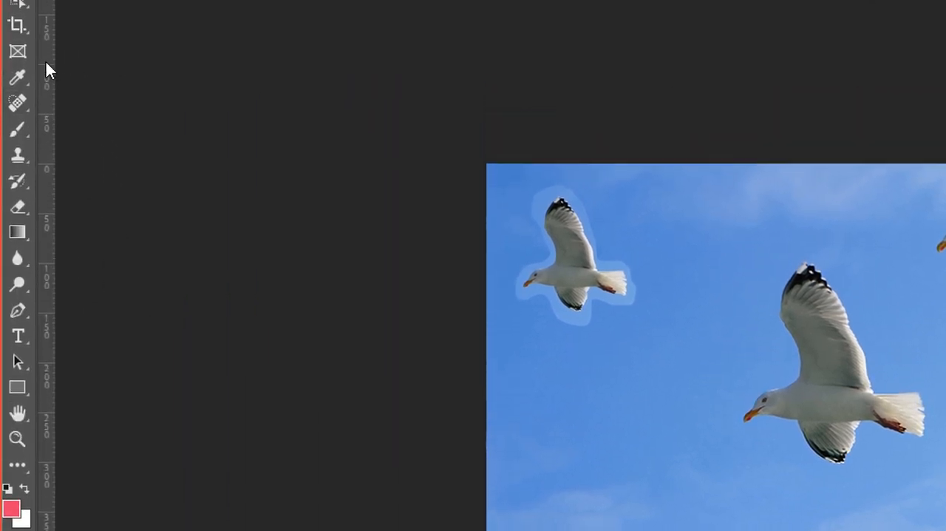
click(15, 70)
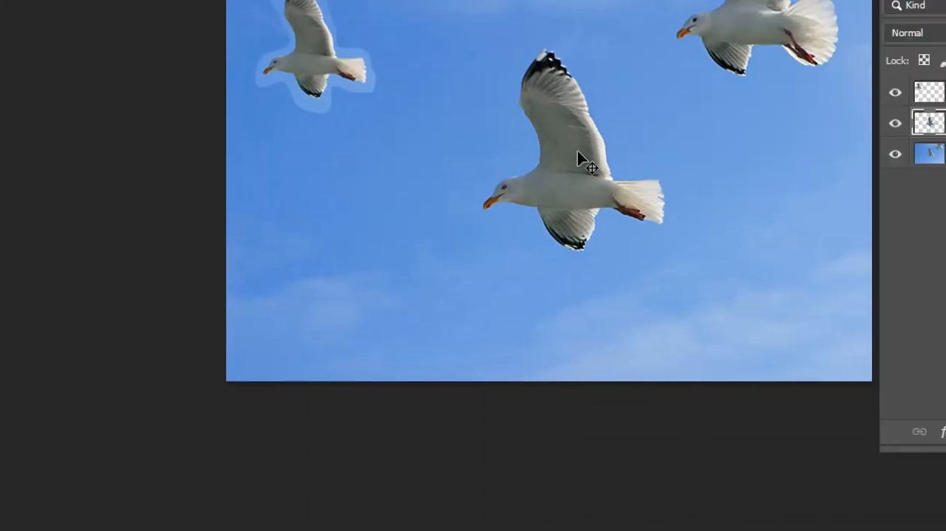
drag(581, 142, 365, 241)
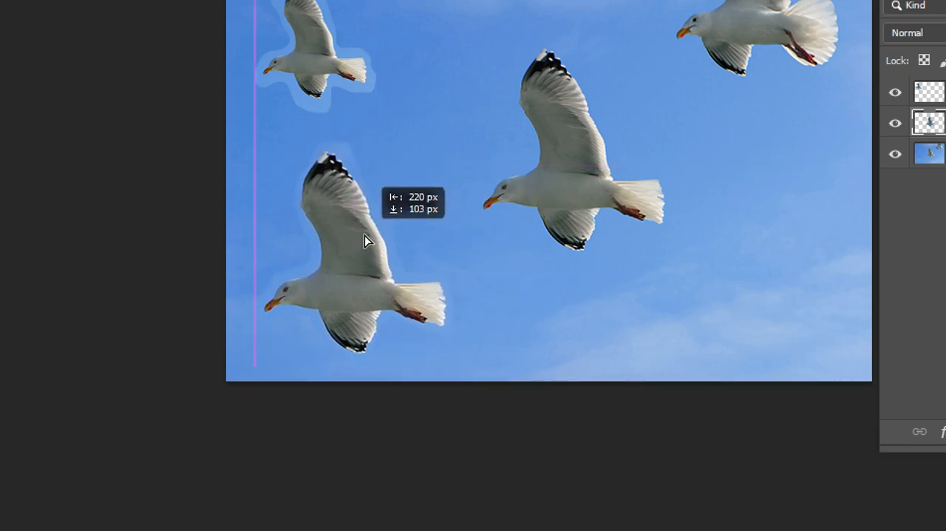
click(426, 315)
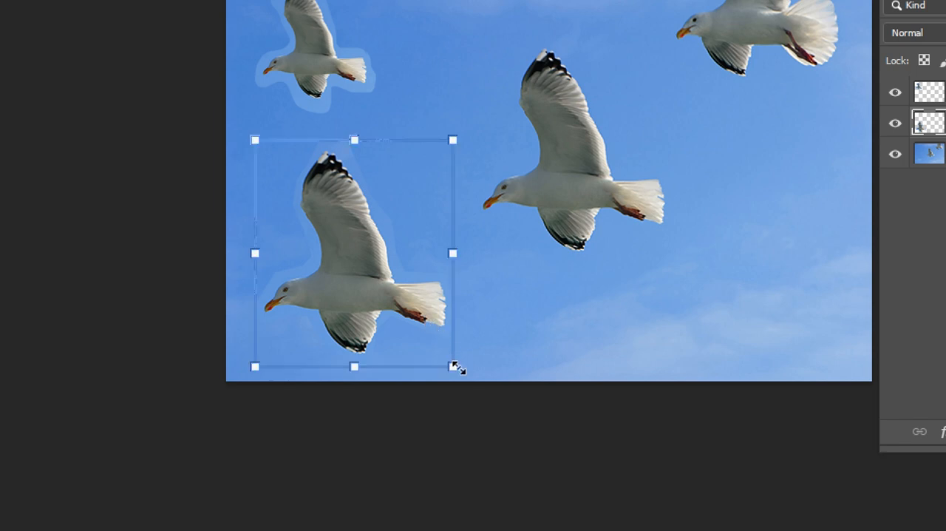
drag(455, 367, 350, 250)
drag(317, 202, 344, 209)
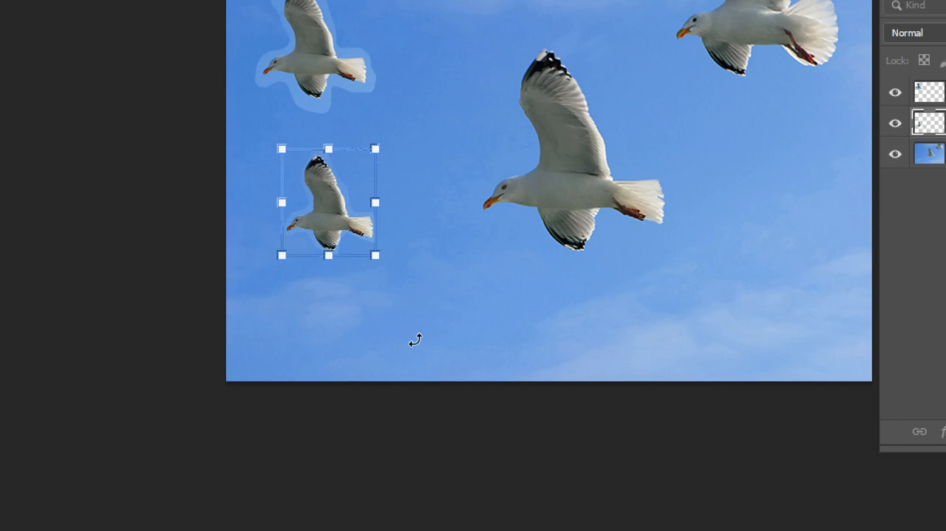
key(Return)
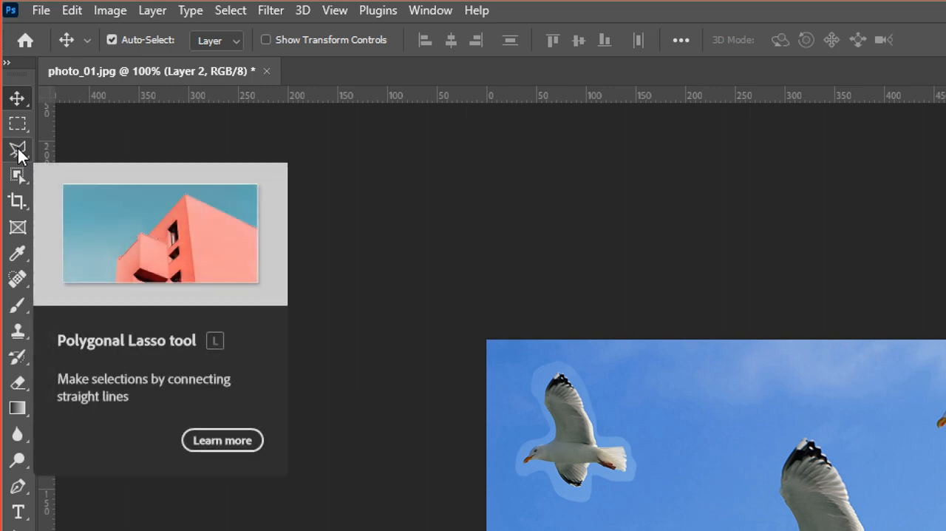
Choose the Magnetic Lasso tool and try a loose trace from the central seagull's upper wing tip, then discard it
click(18, 155)
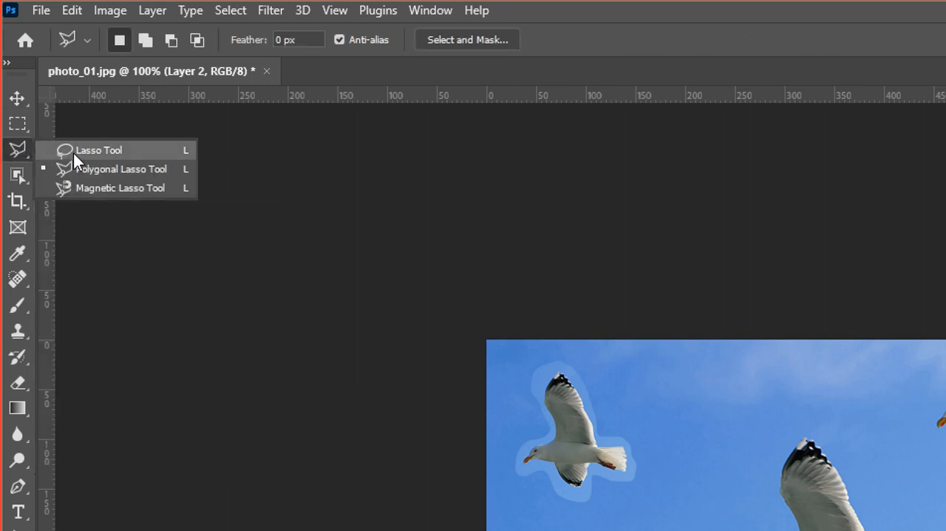
click(94, 188)
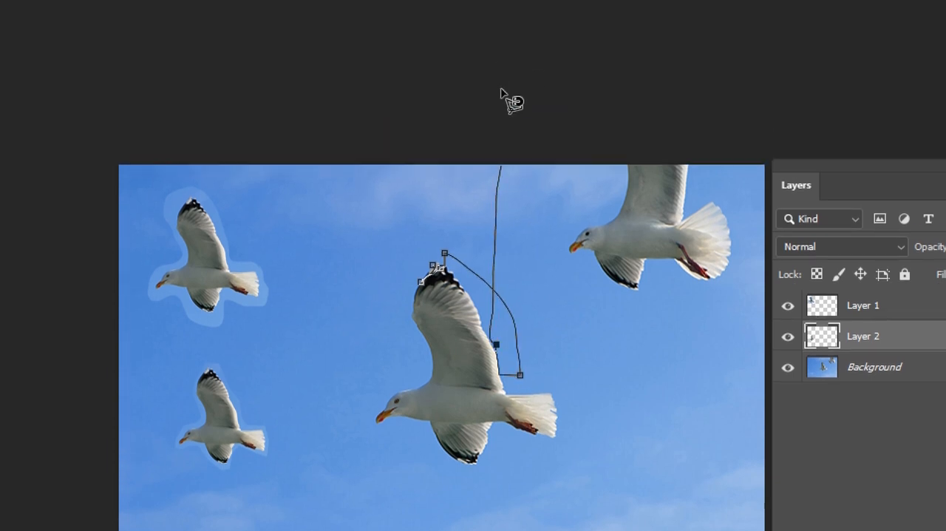
key(Escape)
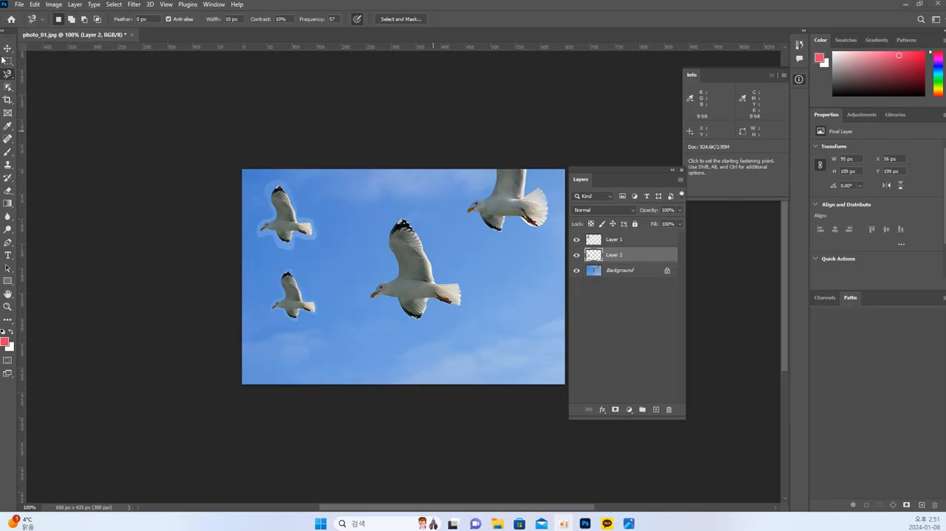
Trace the central seagull's outline tightly with the Magnetic Lasso, starting at the upper wing tip and closing the selection there
click(279, 196)
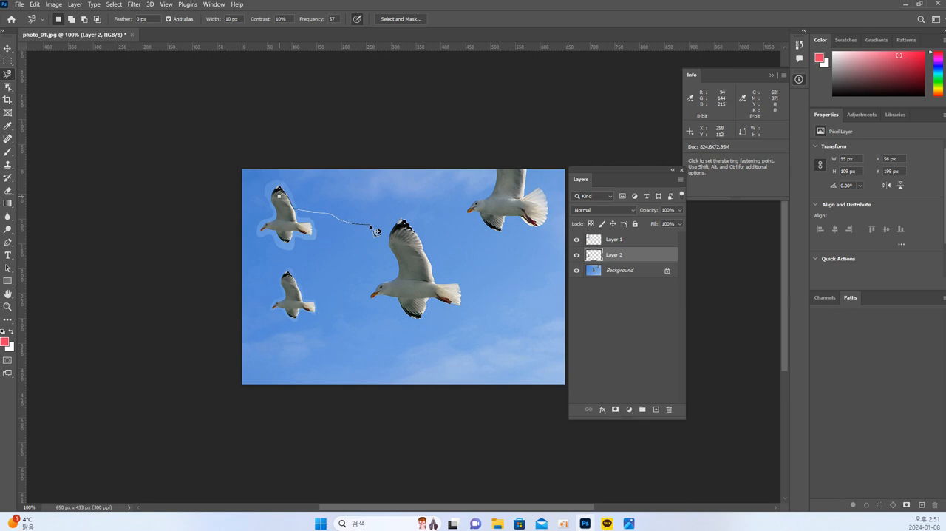
key(ctrl+plus)
key(ctrl+plus)
key(ctrl+plus)
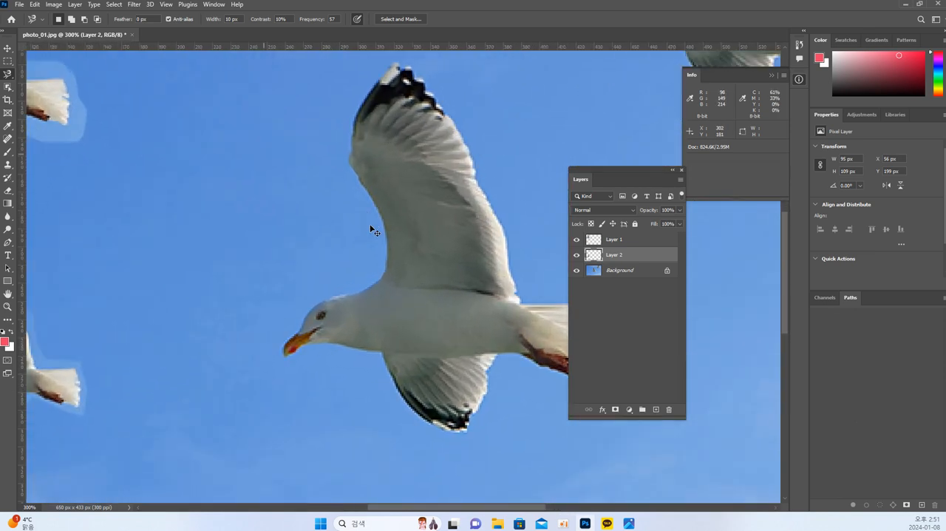
key(space)
mouse_move(398, 206)
mouse_down()
mouse_move(346, 249)
mouse_move(281, 251)
mouse_move(289, 251)
mouse_up()
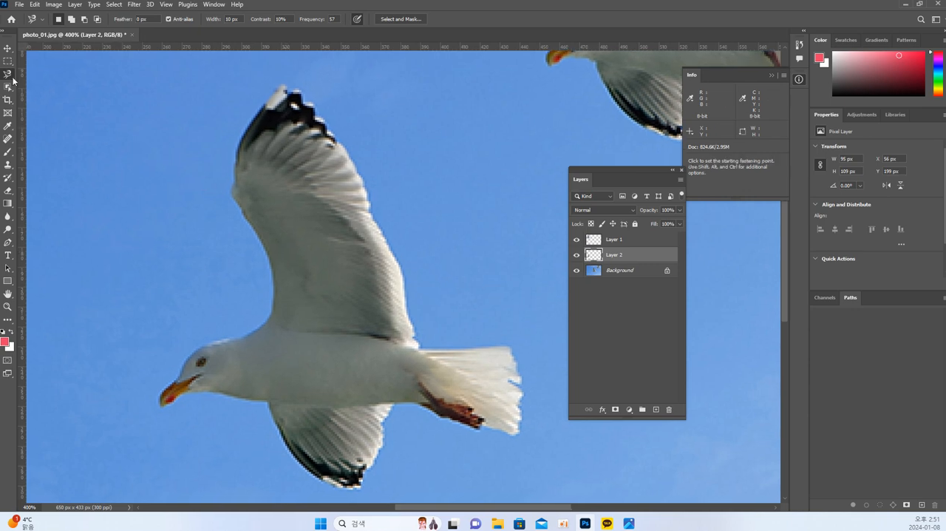
click(278, 87)
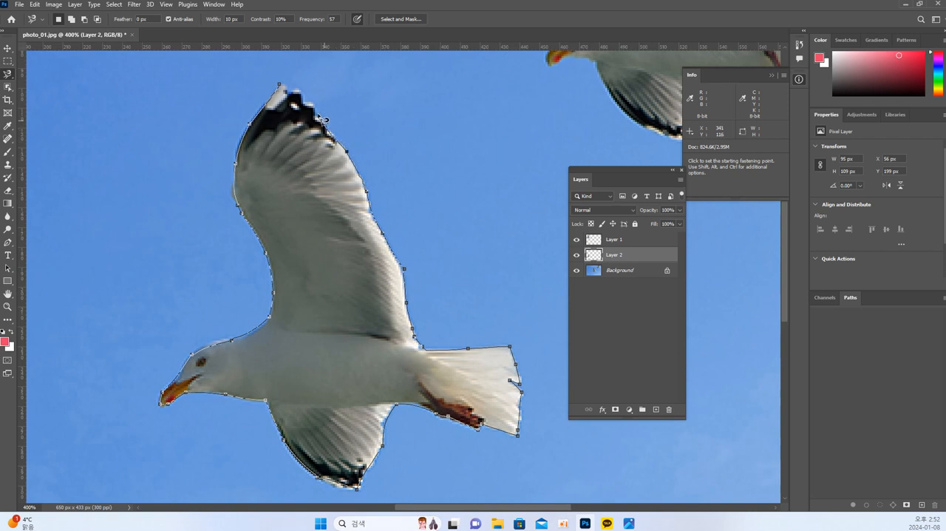
click(283, 87)
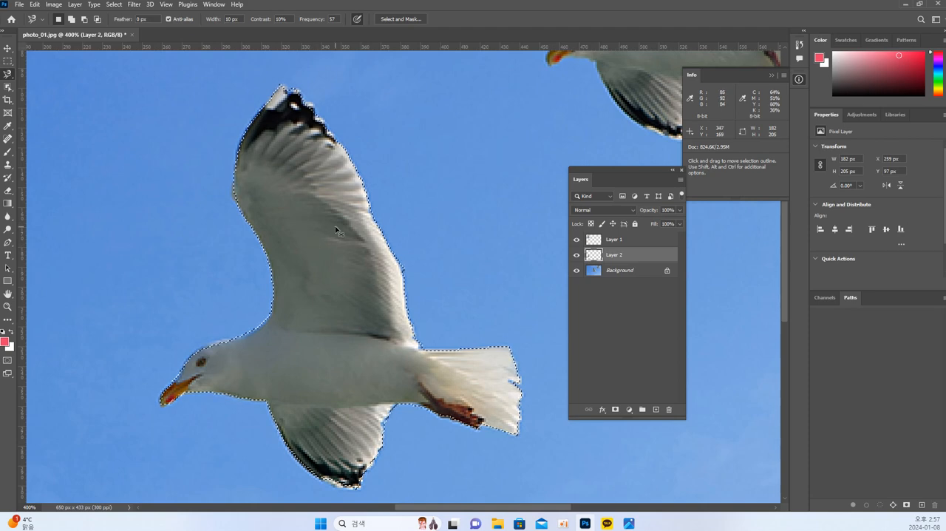
Make the Background layer active instead of Layer 2 and copy the tightly selected seagull to a new layer
key(ctrl+j)
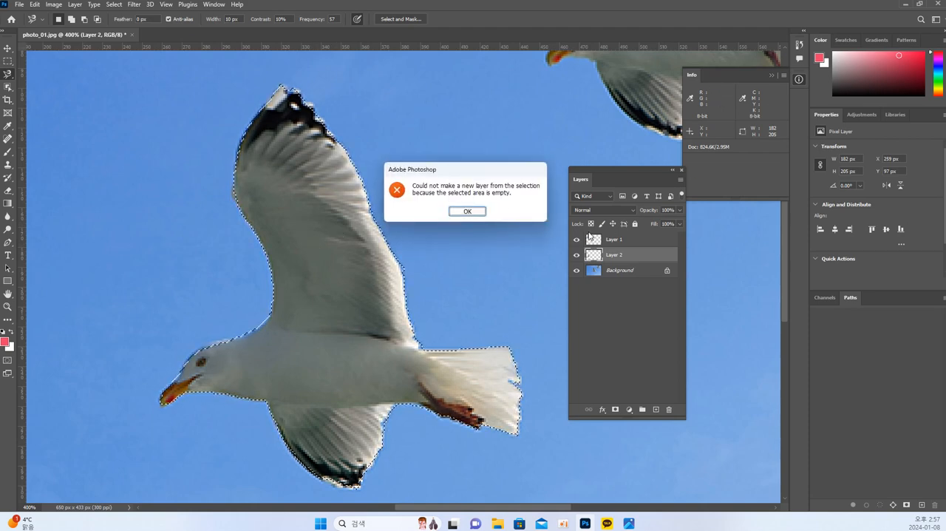
click(479, 212)
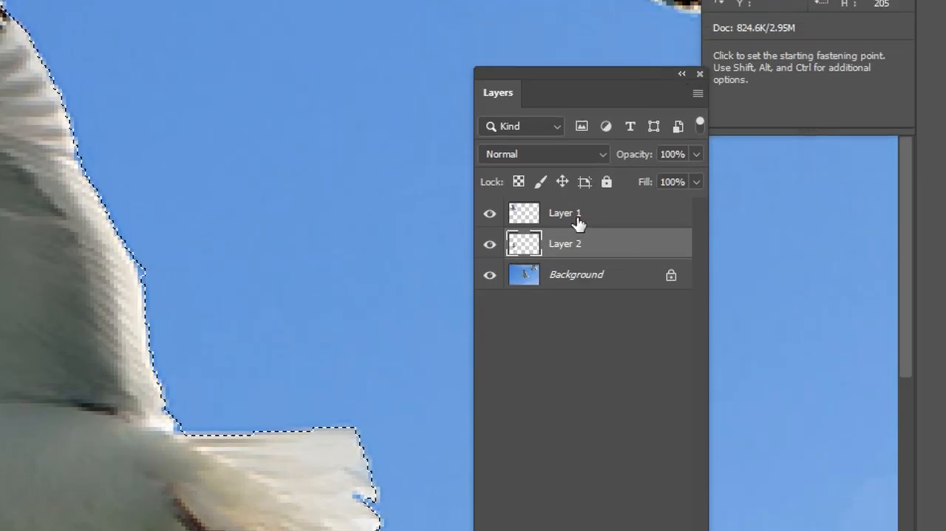
click(582, 284)
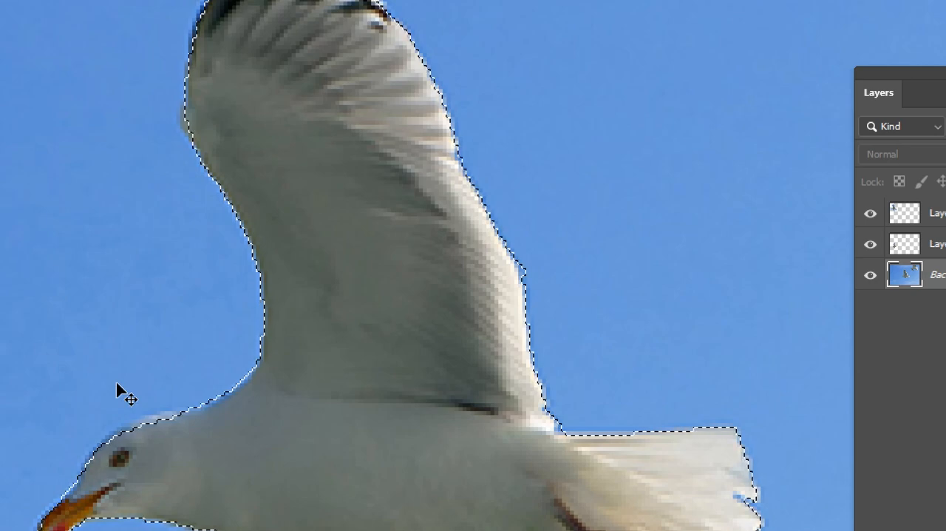
key(ctrl+j)
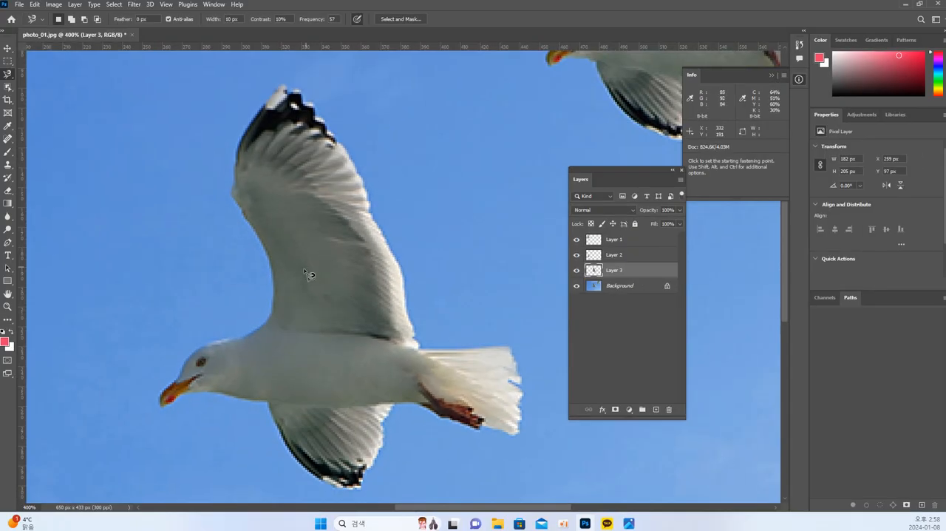
Move the tightly cut seagull copy into the sky between the small copies and the original, scaling it proportionally to about 120 × 135 px
scroll(309, 275, left, 5)
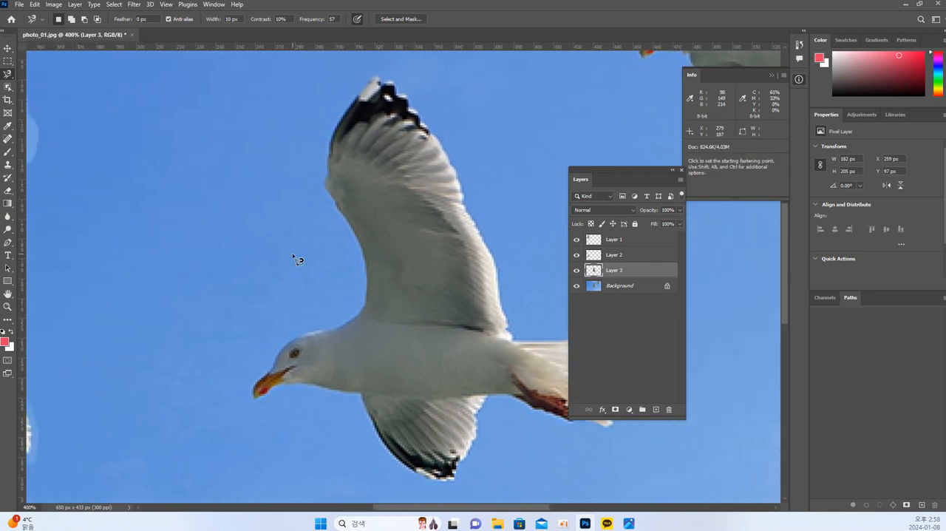
click(8, 49)
drag(414, 265, 190, 224)
drag(287, 271, 364, 288)
key(ctrl+t)
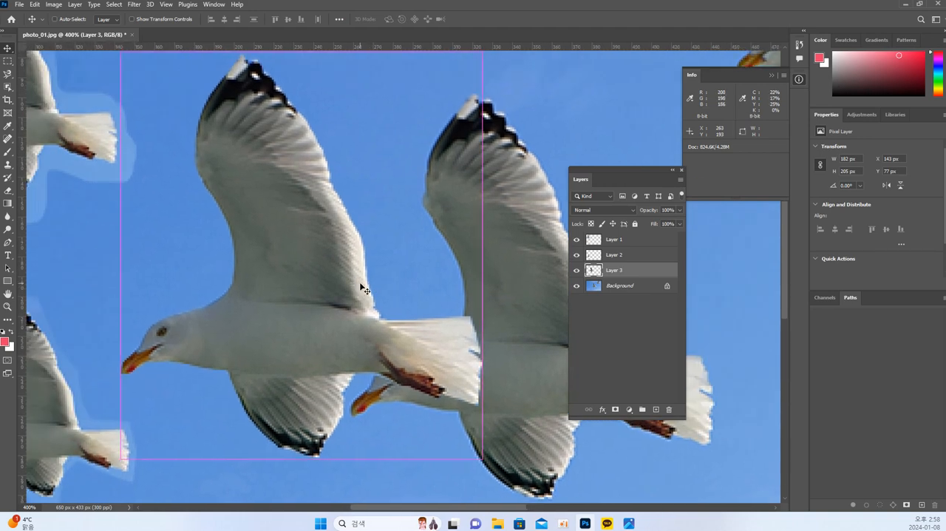
drag(483, 460, 336, 318)
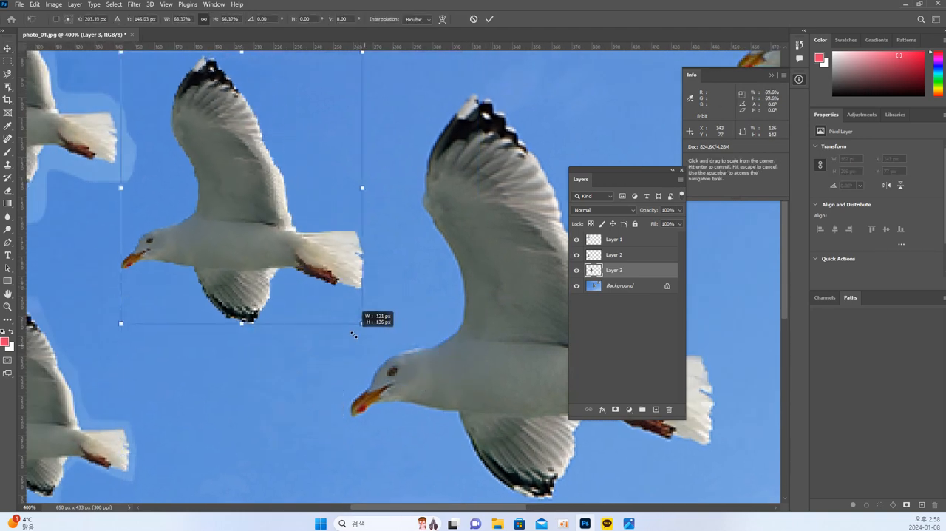
drag(290, 271, 323, 299)
key(Return)
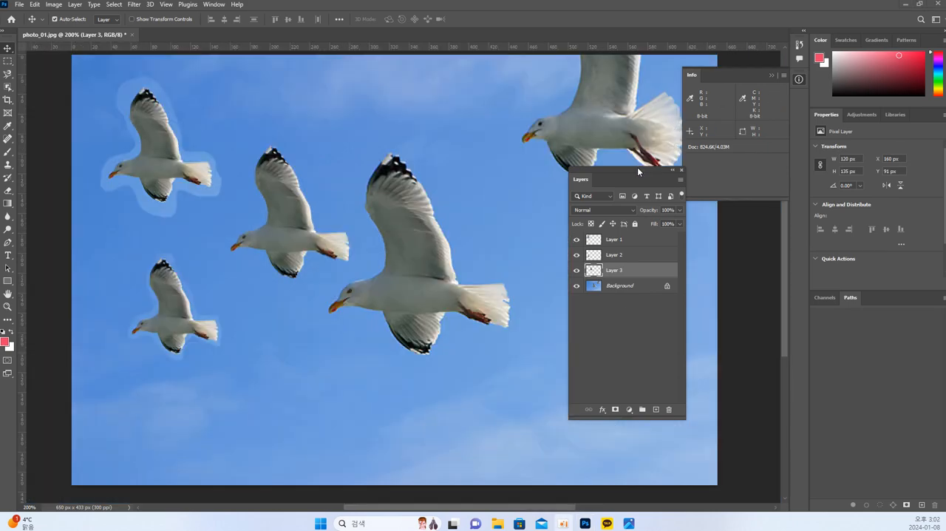
drag(637, 167, 648, 108)
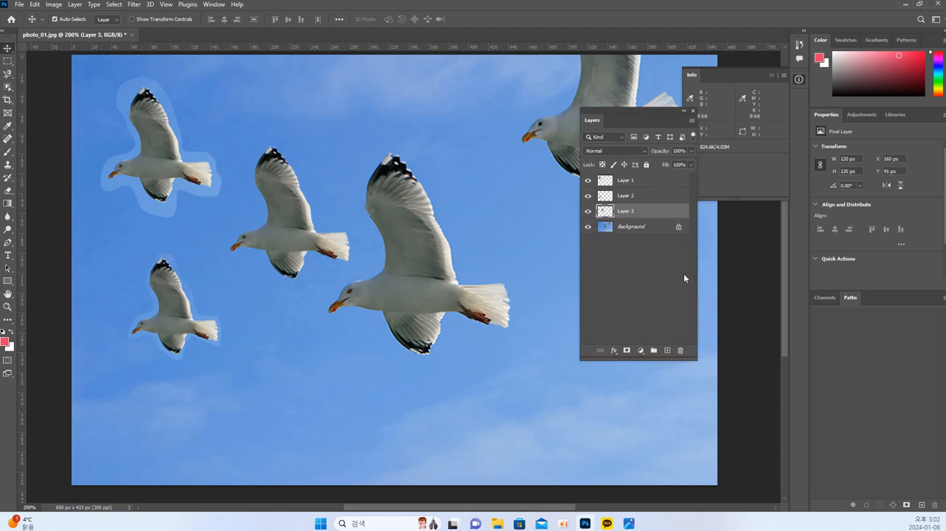
key(ctrl)
drag(448, 109, 485, 97)
key(Escape)
mouse_move(699, 344)
mouse_down()
mouse_move(588, 348)
mouse_move(556, 264)
mouse_move(545, 150)
mouse_move(588, 73)
mouse_move(641, 76)
mouse_move(693, 111)
mouse_move(723, 173)
mouse_move(722, 259)
mouse_move(700, 341)
mouse_up()
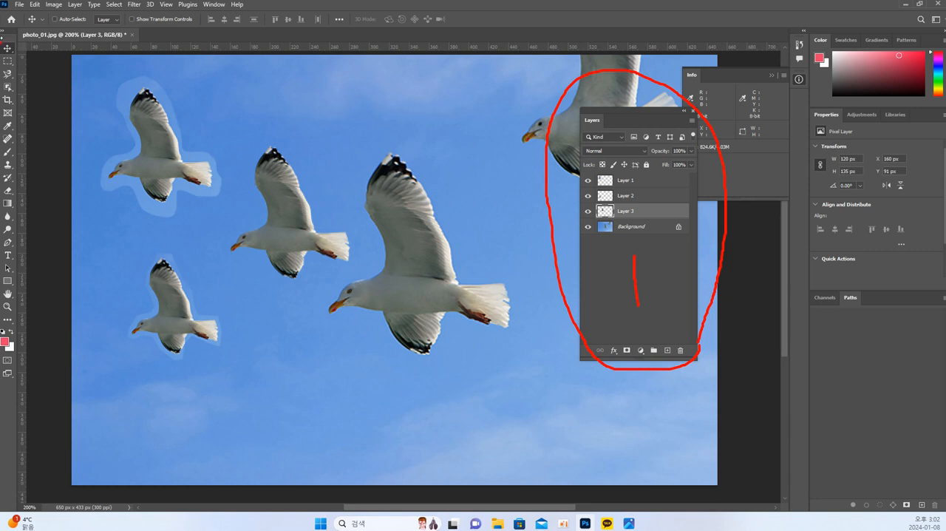
mouse_move(3, 23)
mouse_down()
mouse_move(32, 132)
mouse_move(39, 440)
mouse_up()
drag(22, 394, 26, 405)
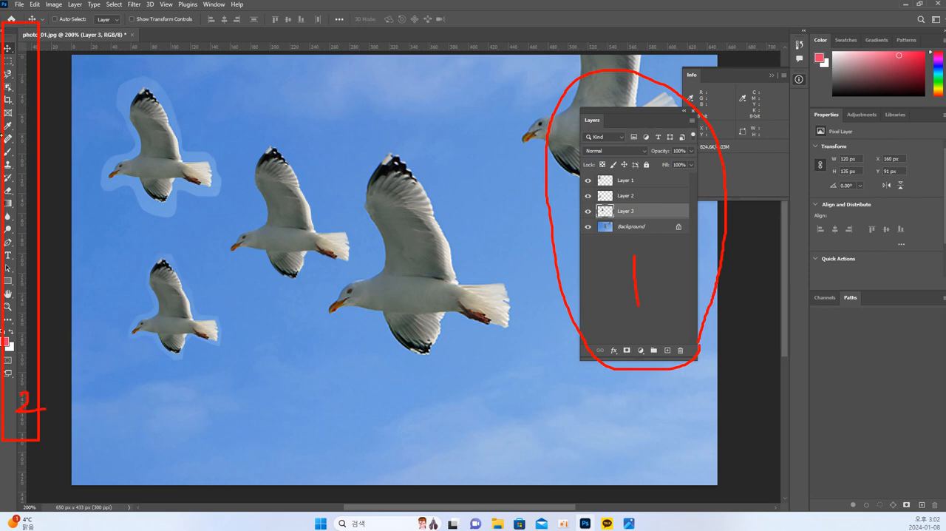
mouse_move(263, 100)
mouse_down()
mouse_move(288, 123)
mouse_move(292, 196)
mouse_up()
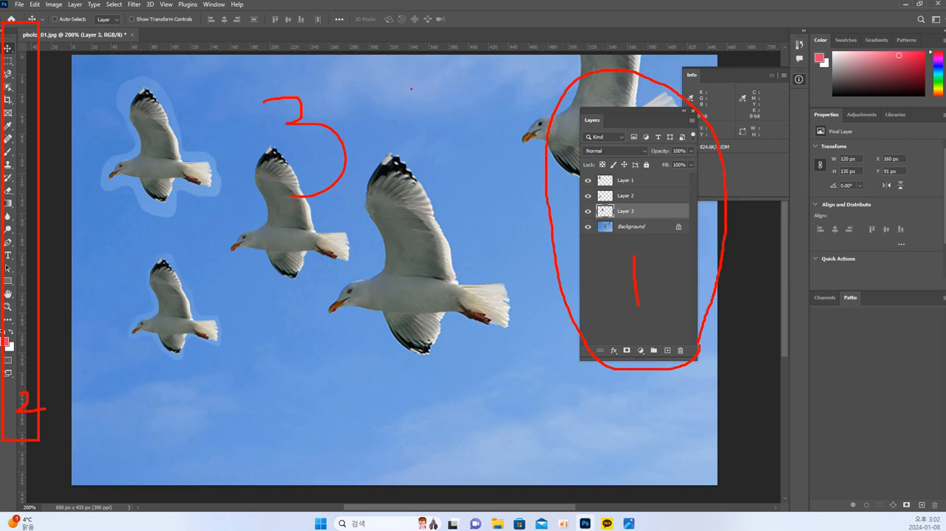
key(Escape)
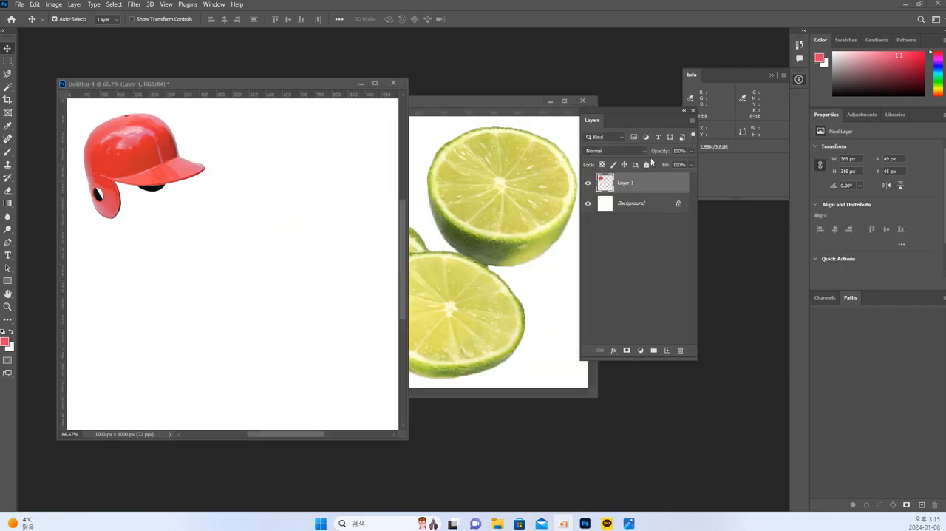
Place the photo_11.jpg window beside the red helmet in Untitled-1 and choose the Magic Wand tool
click(484, 126)
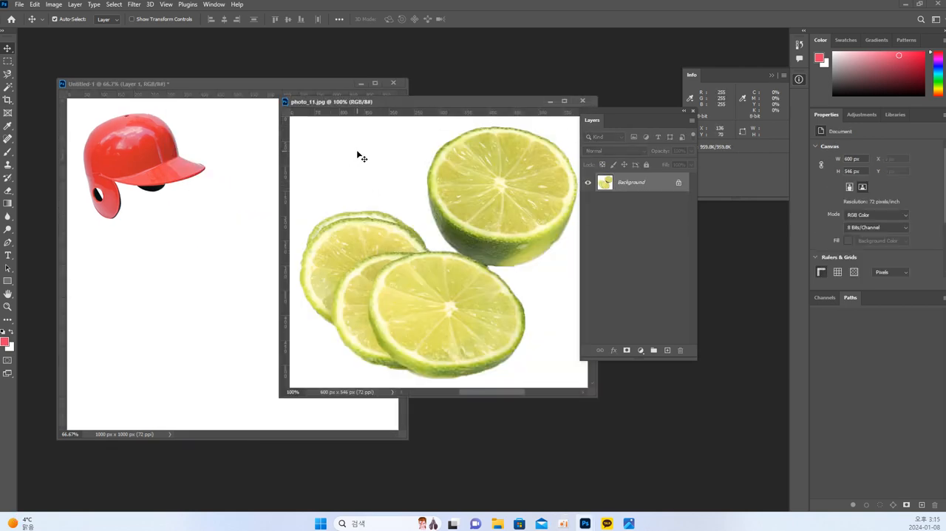
drag(397, 101, 337, 119)
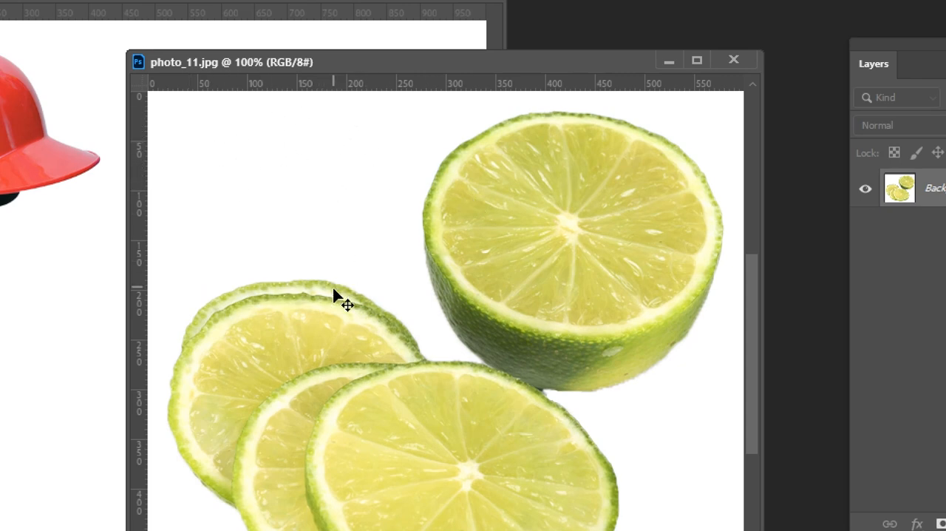
drag(327, 292, 344, 254)
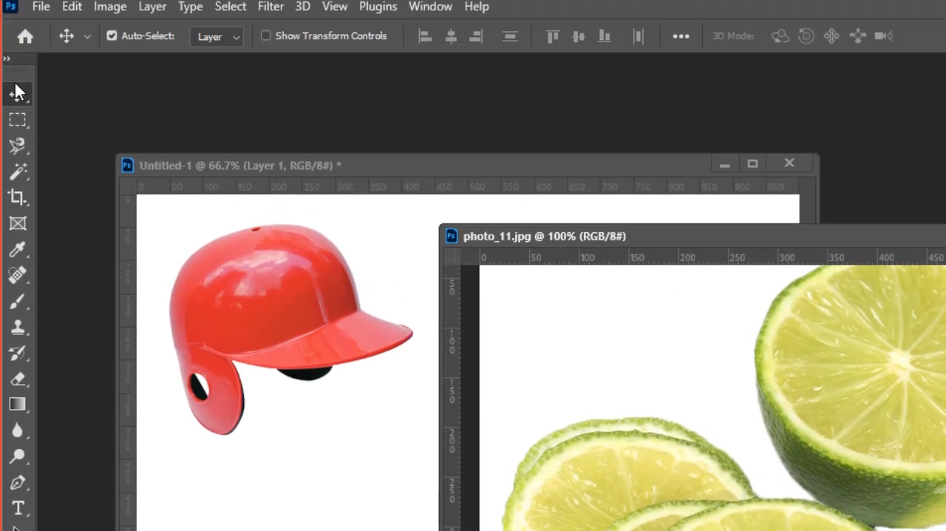
click(16, 172)
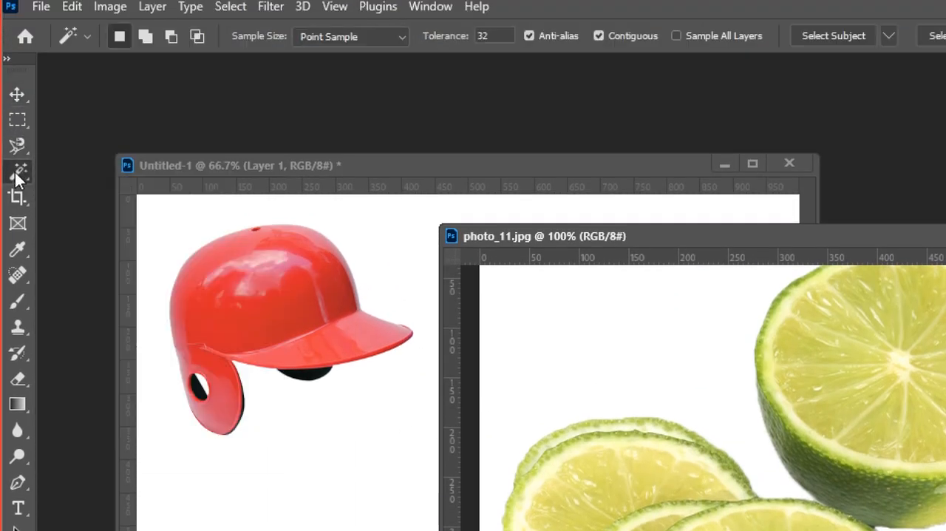
right_click(22, 172)
click(67, 170)
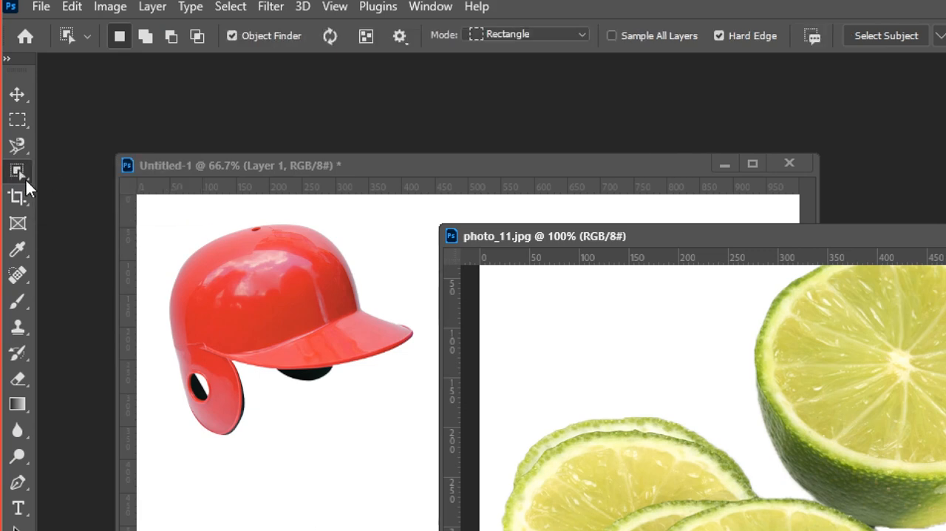
right_click(21, 172)
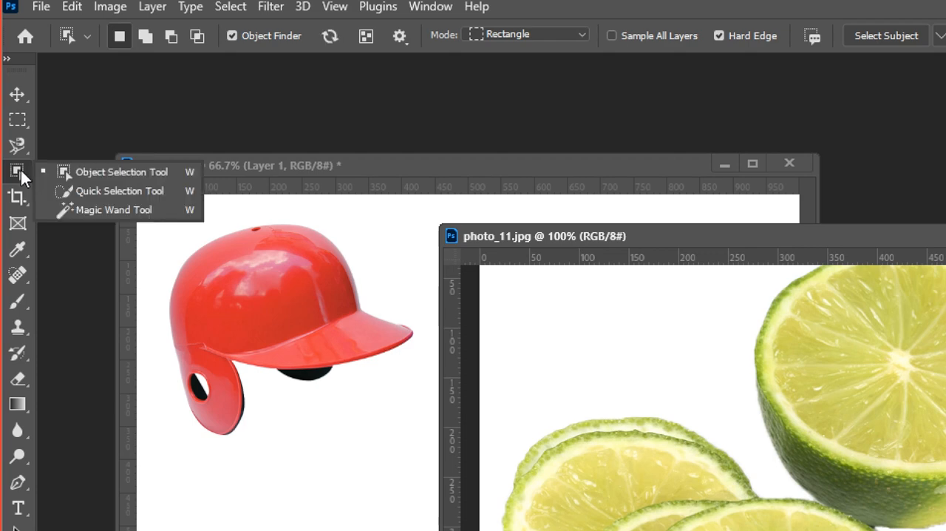
click(84, 214)
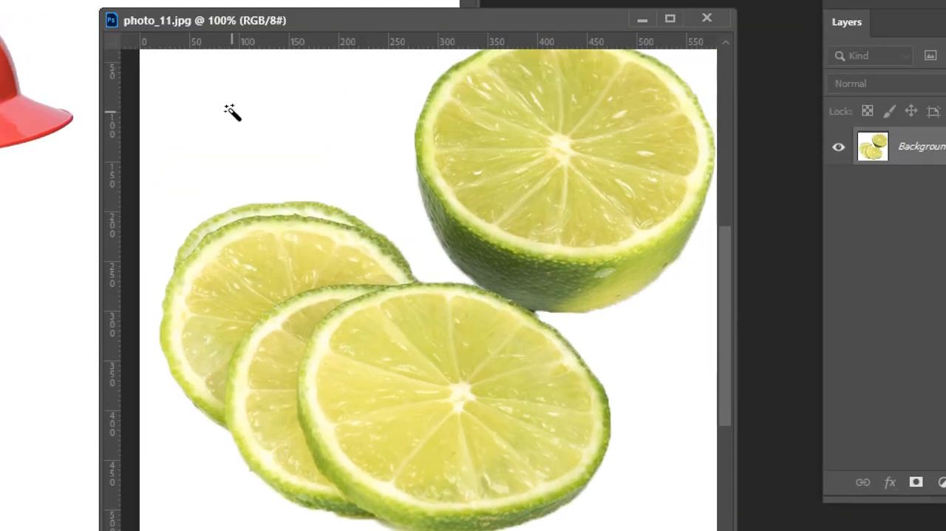
Select the white background around the limes with the Magic Wand and invert the selection
click(230, 106)
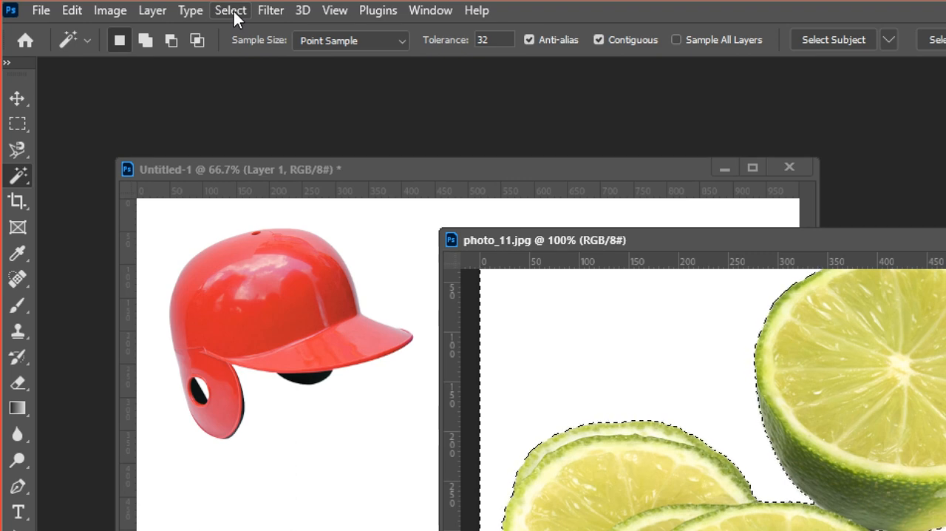
click(235, 14)
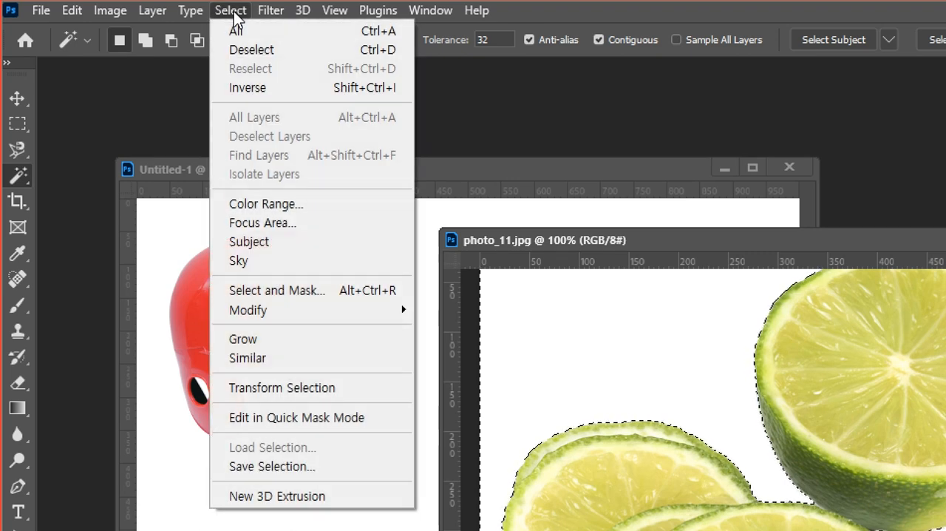
click(260, 89)
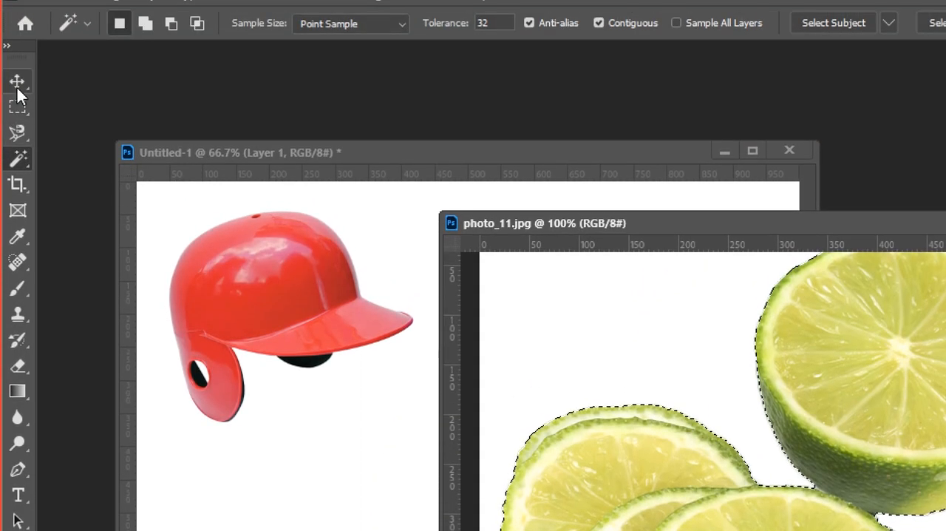
Move the selected limes into Untitled-1 beside the red helmet and scale them proportionally to about 330 px wide
click(17, 53)
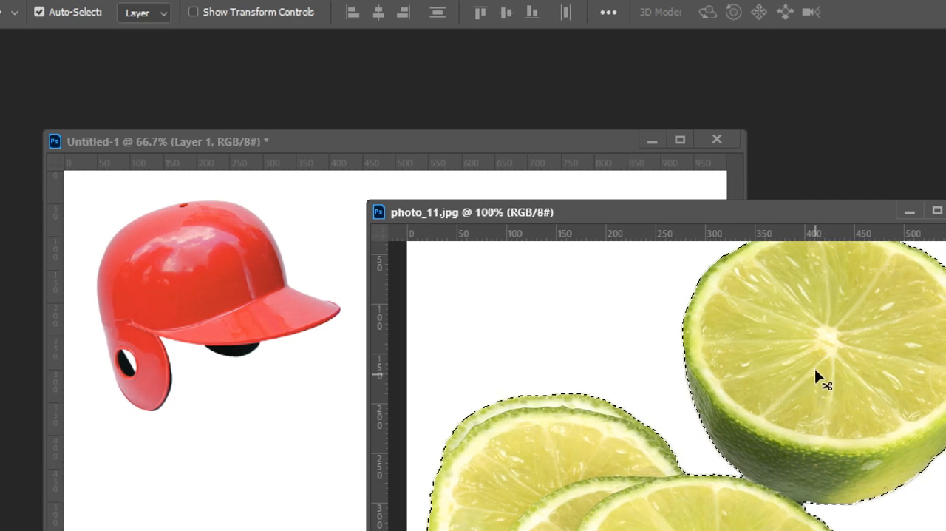
drag(816, 369, 587, 301)
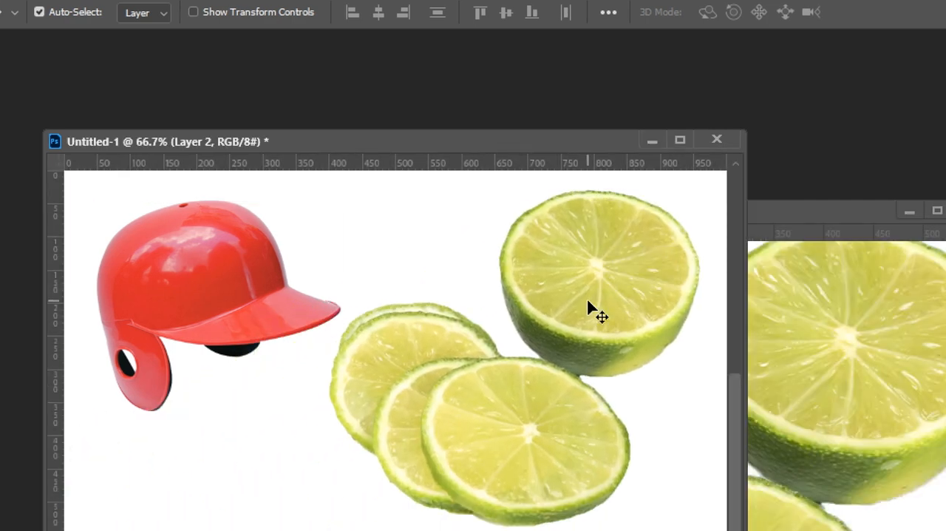
key(ctrl+t)
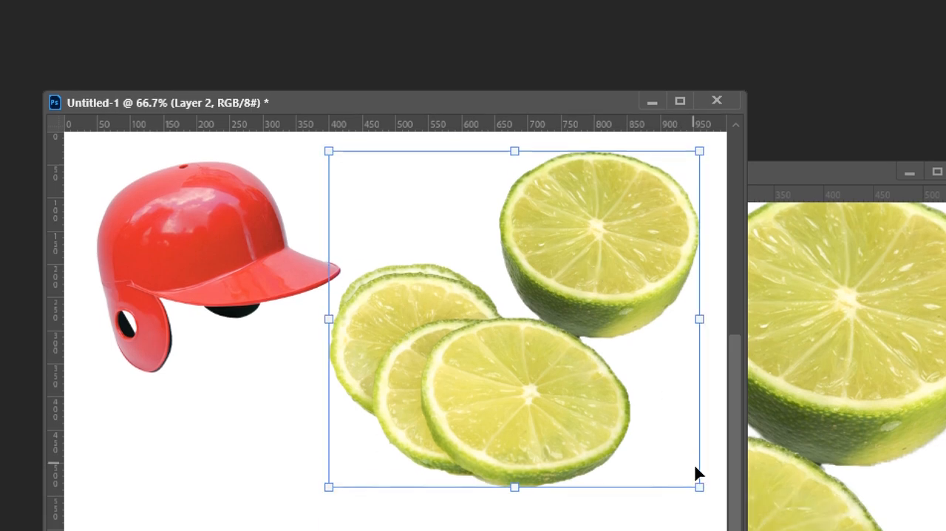
drag(698, 485, 570, 305)
drag(475, 287, 516, 318)
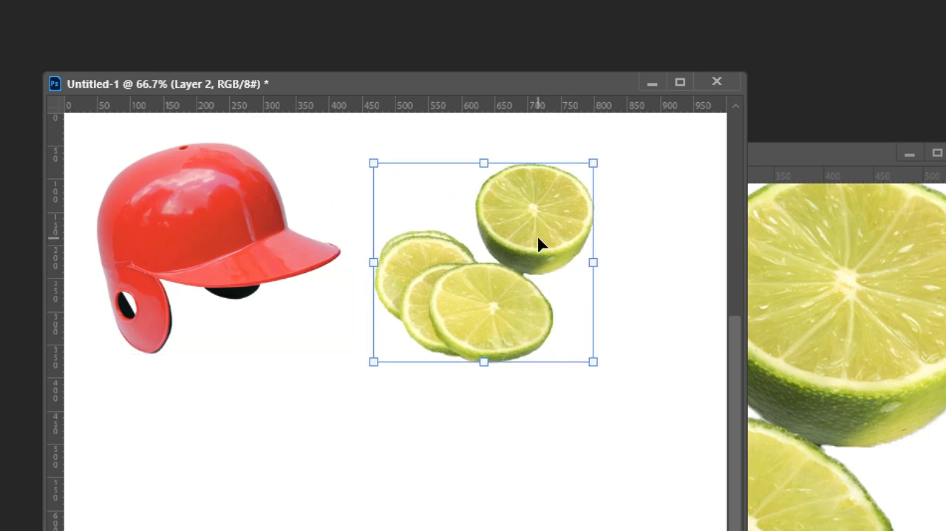
key(Return)
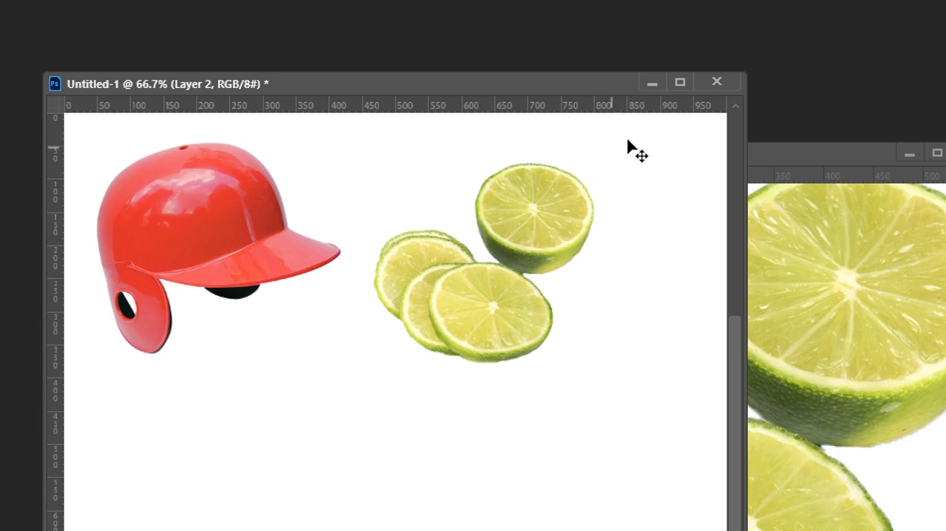
Close Untitled-1 without saving the changes and close photo_11.jpg as well
click(718, 86)
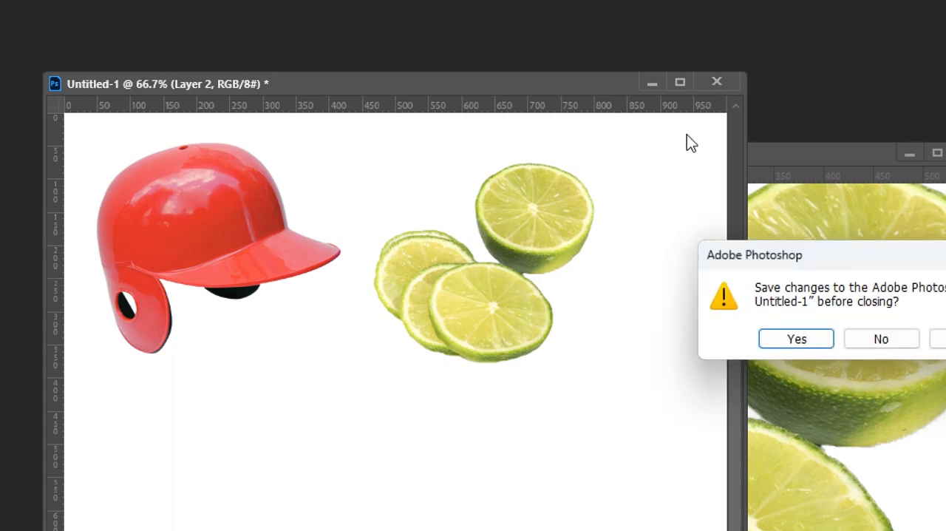
click(833, 344)
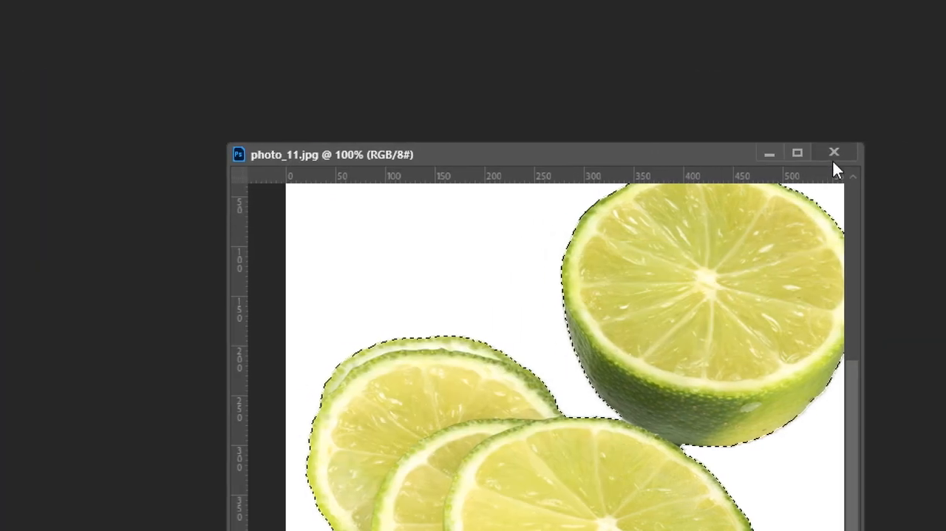
click(926, 153)
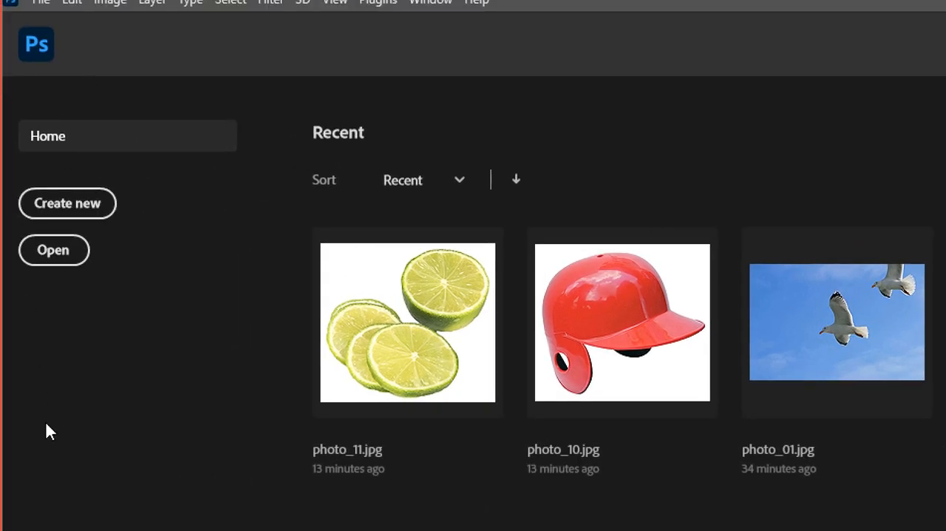
Open photo_01.jpg with the angel statue from the 04_펜툴 folder inside 04_선택, 이동하기
click(60, 262)
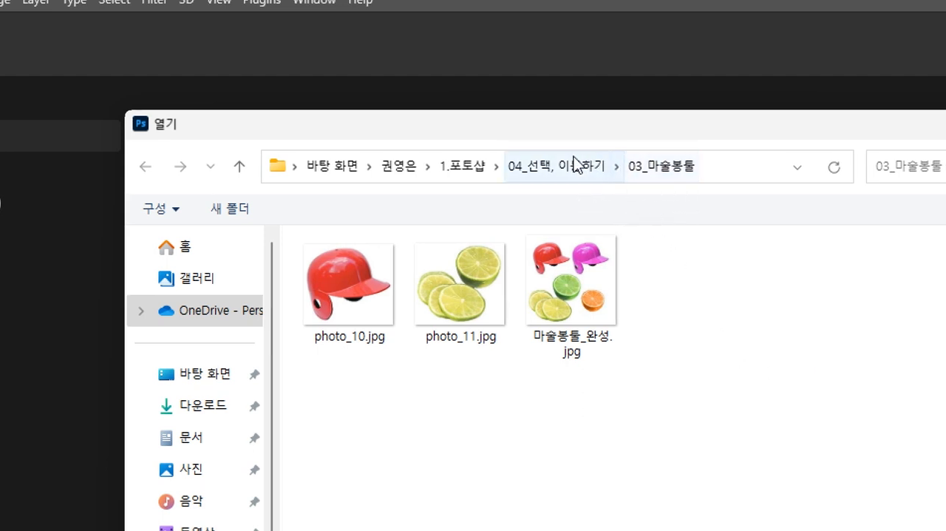
click(559, 169)
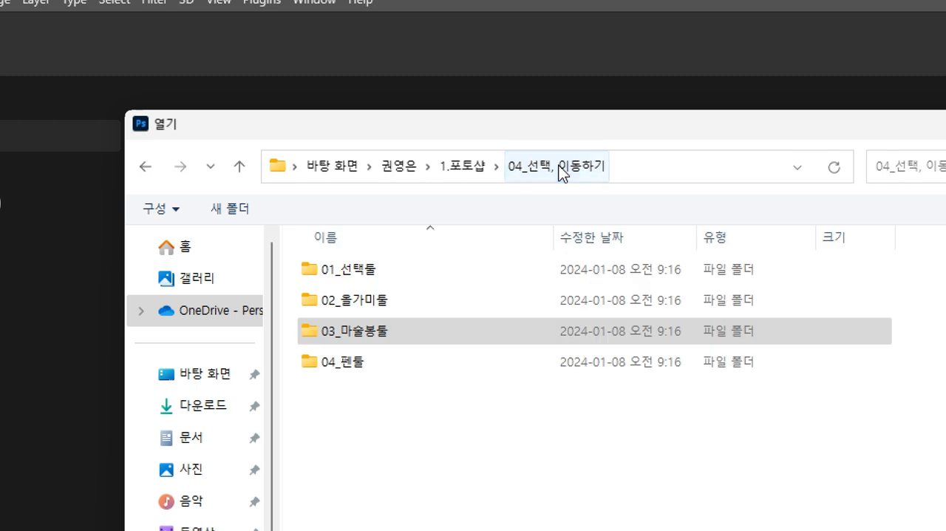
double_click(361, 366)
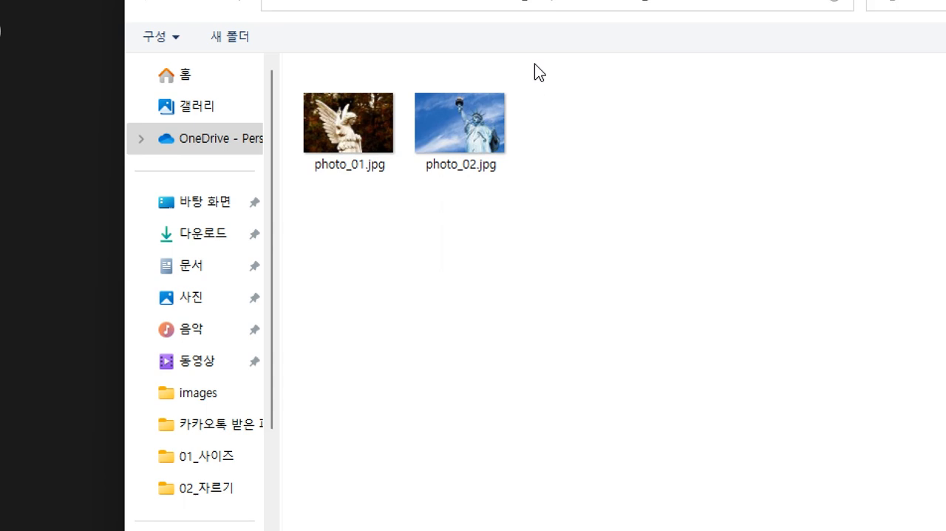
click(344, 305)
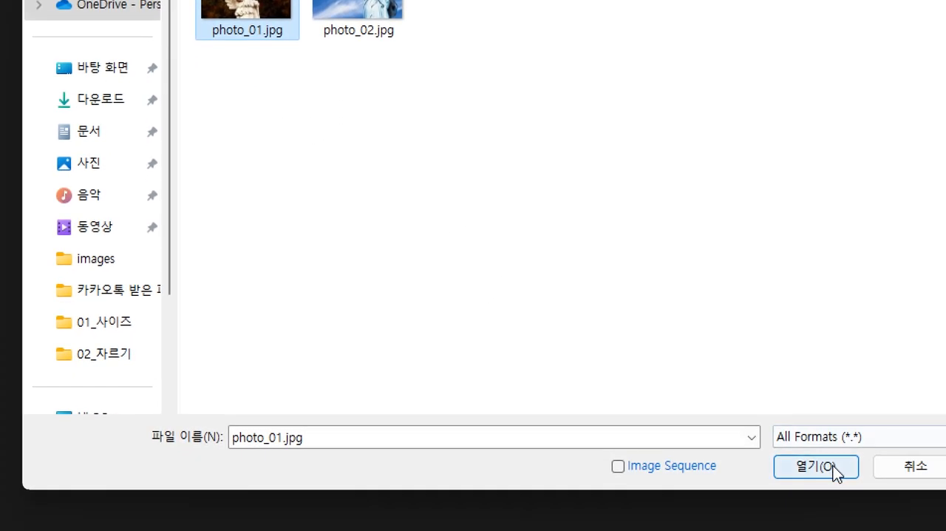
click(832, 468)
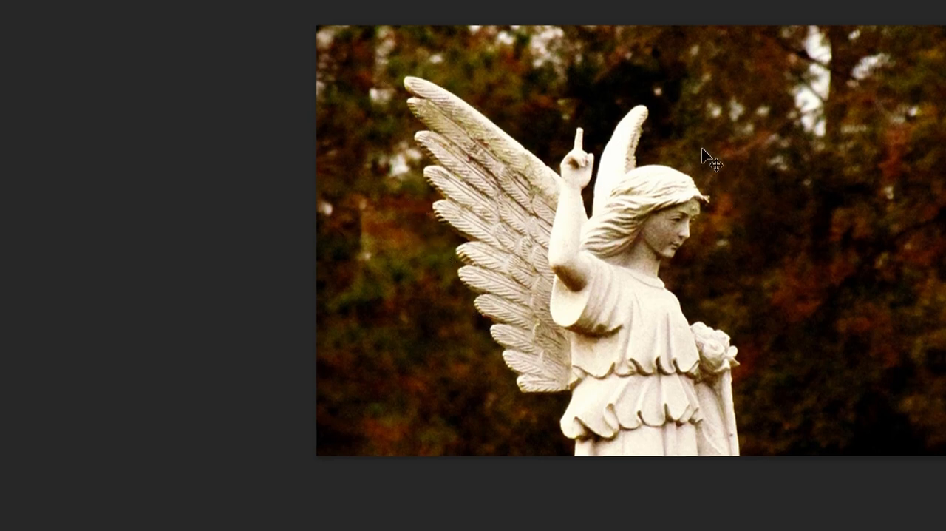
Start a Pen tool path on the angel's upper wing edge, curve it around the wing tip and remove the last anchor's outgoing handle
key(ctrl+plus)
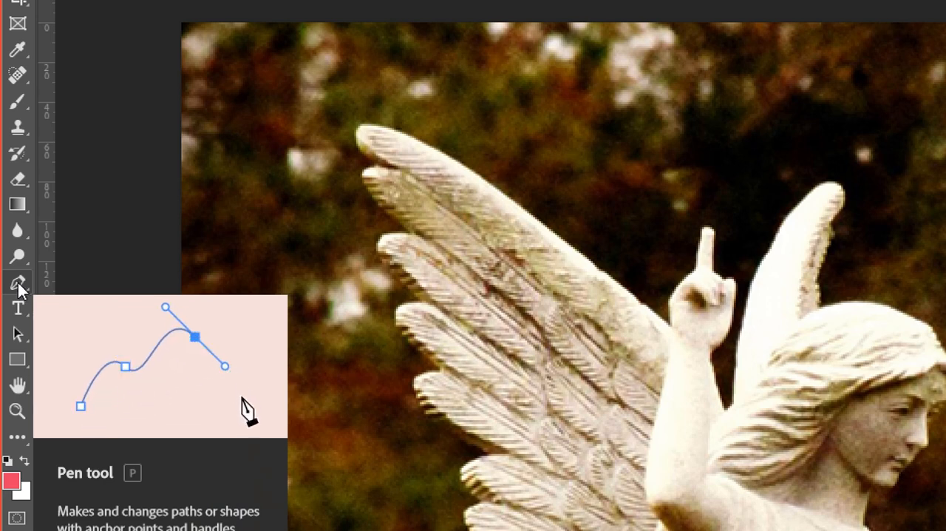
click(18, 283)
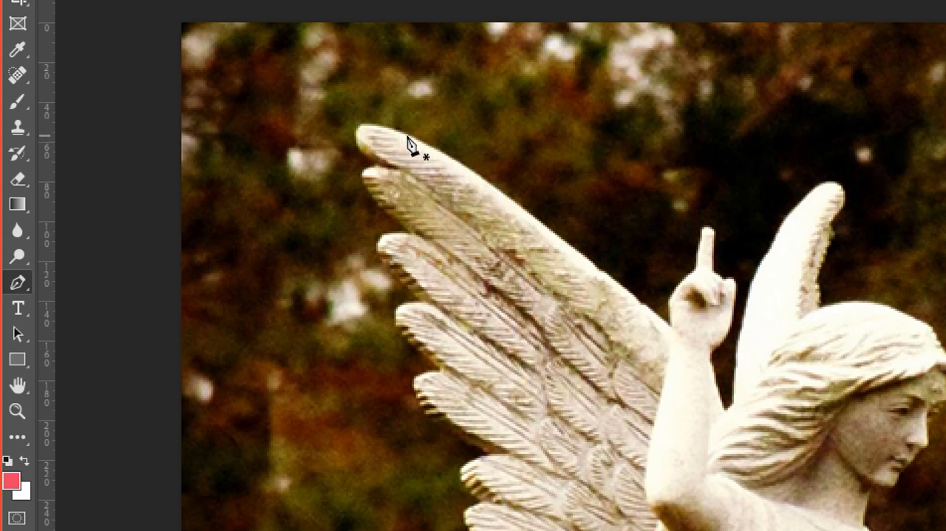
key(ctrl+plus)
drag(297, 125, 433, 207)
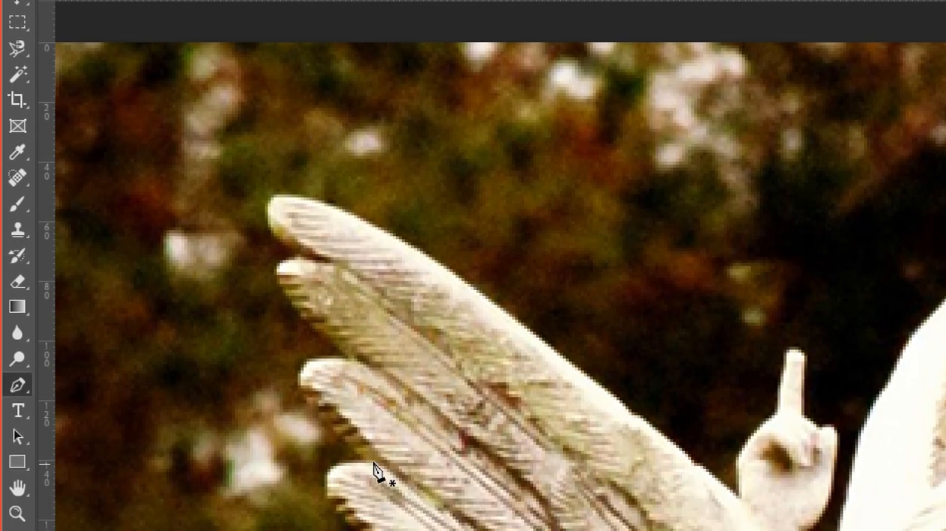
click(332, 203)
drag(268, 218, 272, 260)
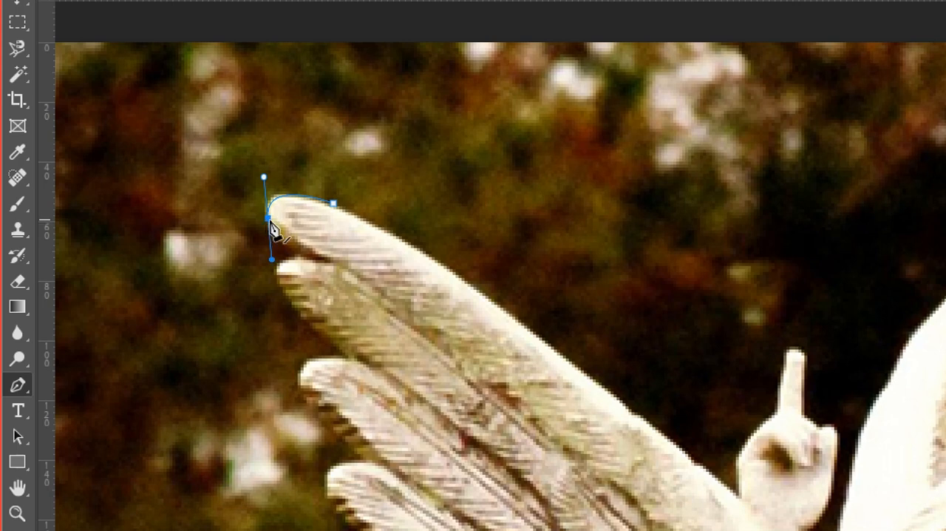
alt+click(267, 219)
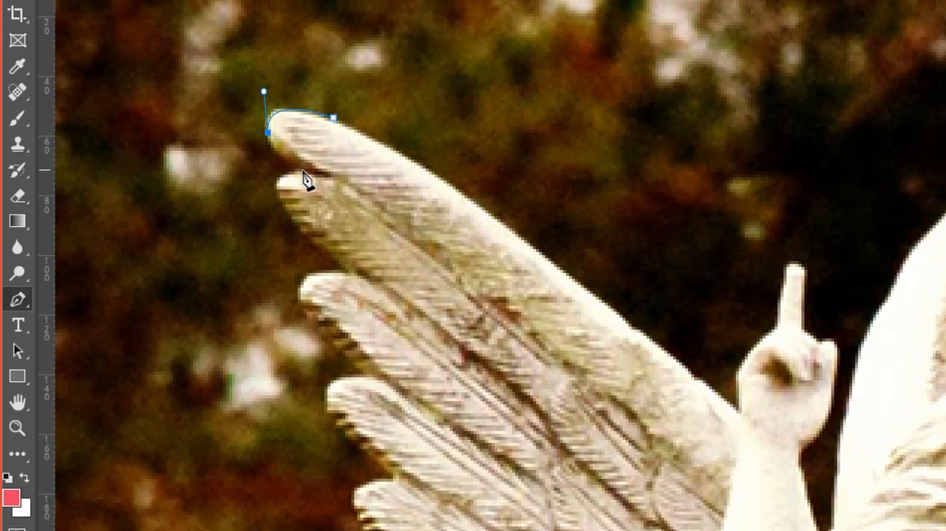
Continue the path around the second and third feather tips, placing anchors in the notches and removing outgoing handles where the outline turns sharply
drag(300, 172, 339, 195)
click(300, 172)
mouse_move(279, 203)
mouse_down()
mouse_move(294, 237)
mouse_move(280, 206)
mouse_up()
click(349, 272)
drag(300, 308, 315, 361)
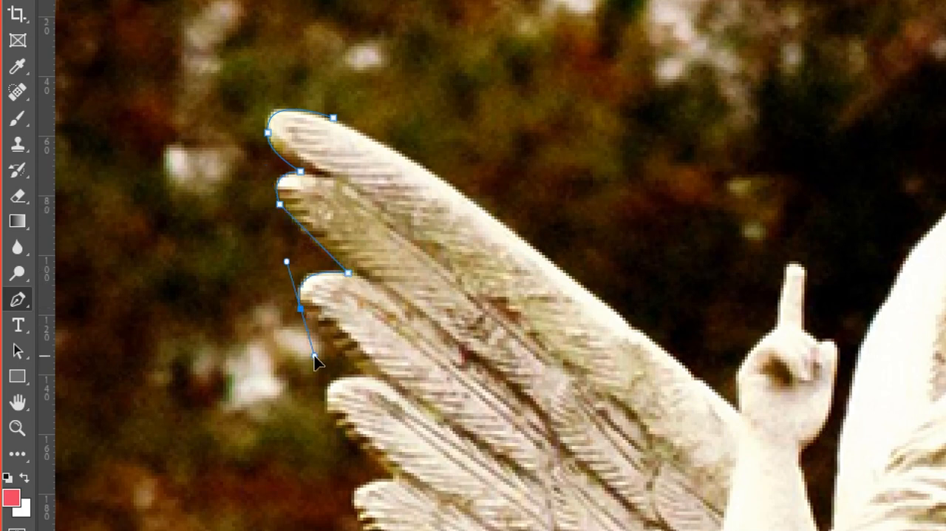
alt+click(301, 308)
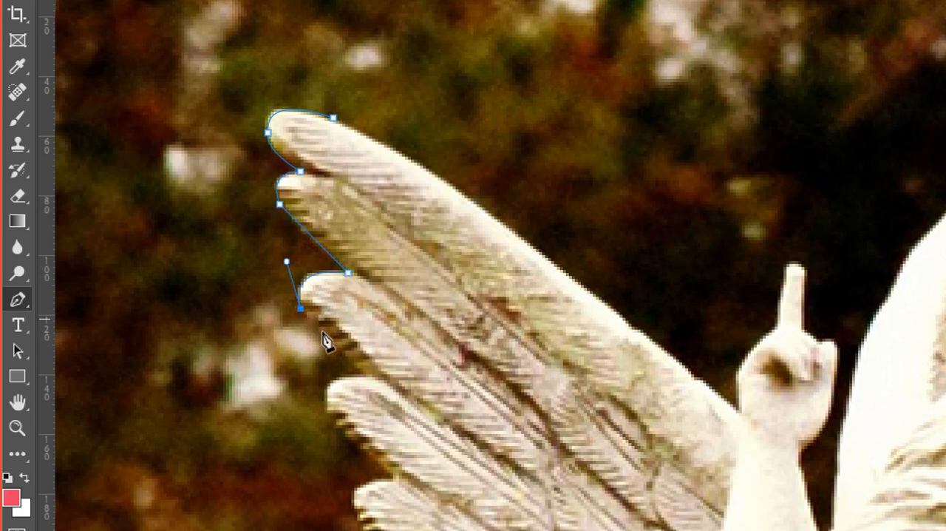
Trace the fourth and fifth feather tips, placing corner anchors in the notches between them and curved anchors at the tips
drag(360, 372, 376, 380)
alt+click(360, 371)
drag(329, 419, 338, 274)
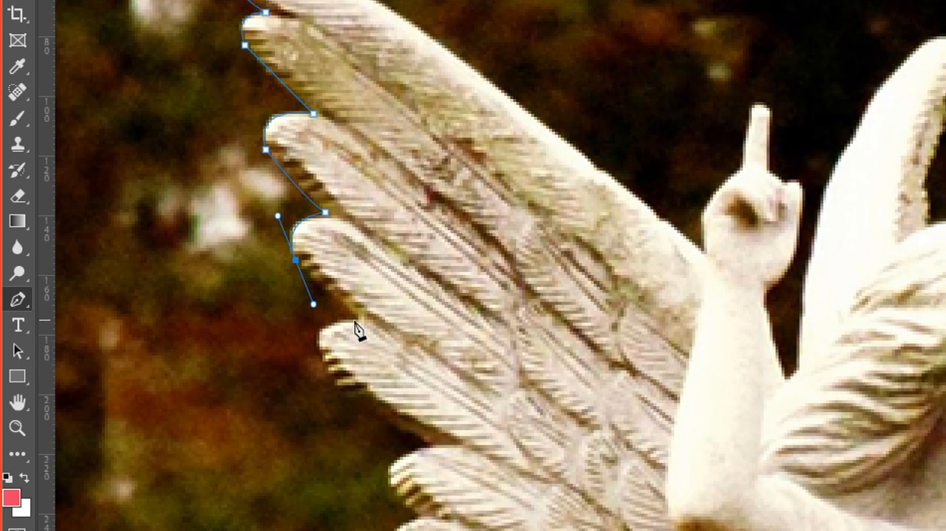
alt+click(297, 261)
drag(347, 316, 371, 330)
alt+click(353, 317)
click(323, 356)
drag(324, 357, 343, 397)
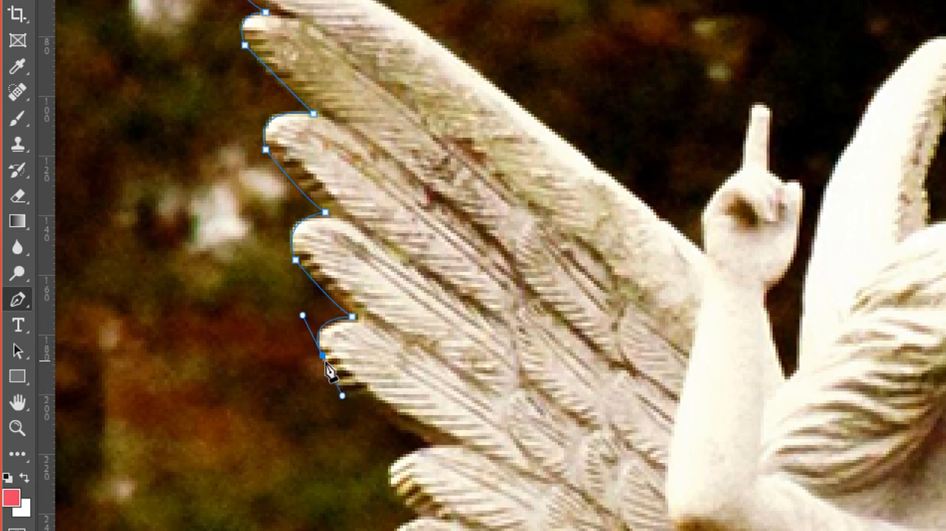
Extend the path along the fifth feather's underside and around the next two feather tips, with a corner anchor in each notch
scroll(326, 361, down, 3)
drag(349, 309, 397, 334)
alt+click(350, 310)
click(403, 351)
drag(368, 389, 410, 422)
alt+click(368, 391)
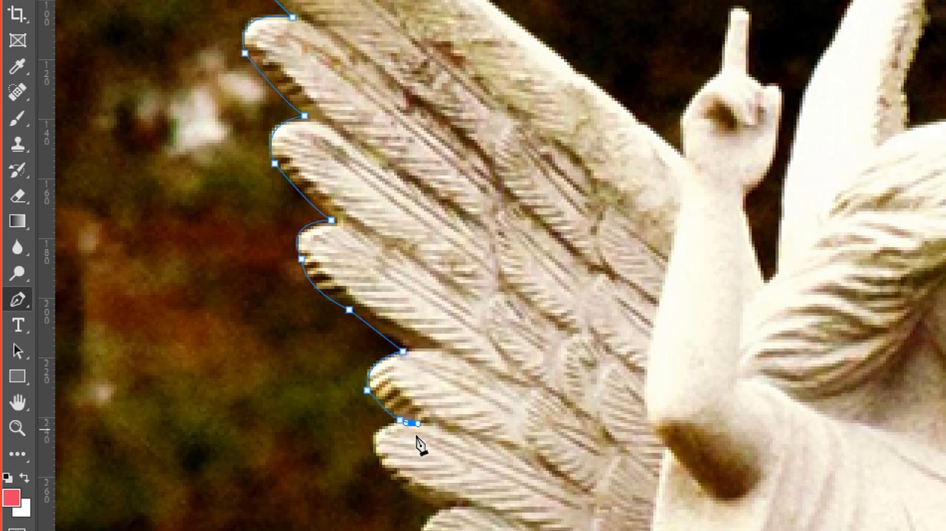
alt+click(400, 419)
drag(409, 472, 422, 390)
alt+click(389, 342)
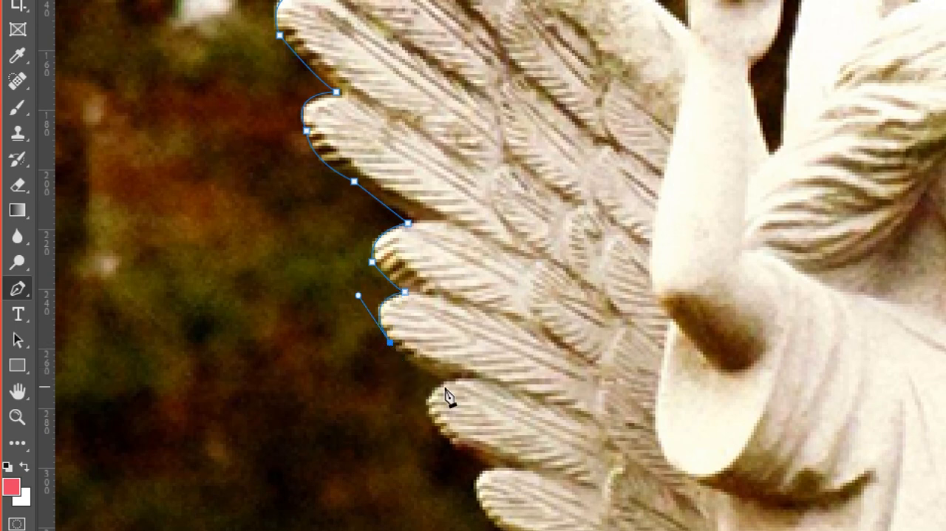
Curve the path around the eighth feather tip and set a corner anchor in the notch below it
drag(444, 381, 468, 387)
alt+click(443, 381)
drag(438, 428, 456, 457)
alt+click(438, 429)
click(491, 468)
drag(491, 467, 504, 469)
alt+click(491, 460)
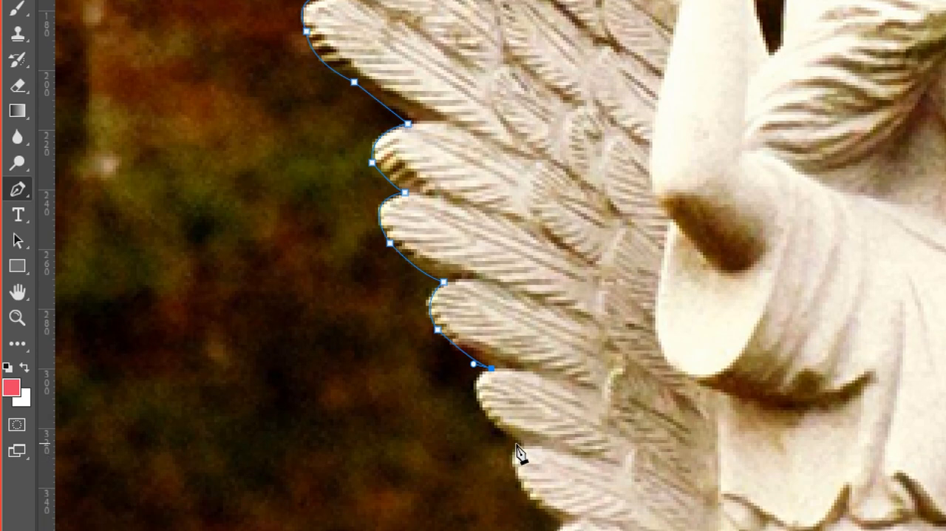
Trace the lowest feathers of the near wing and run a straight segment along the wing's lower edge to the dress
click(524, 530)
drag(525, 443, 605, 464)
alt+click(524, 418)
drag(564, 424, 647, 505)
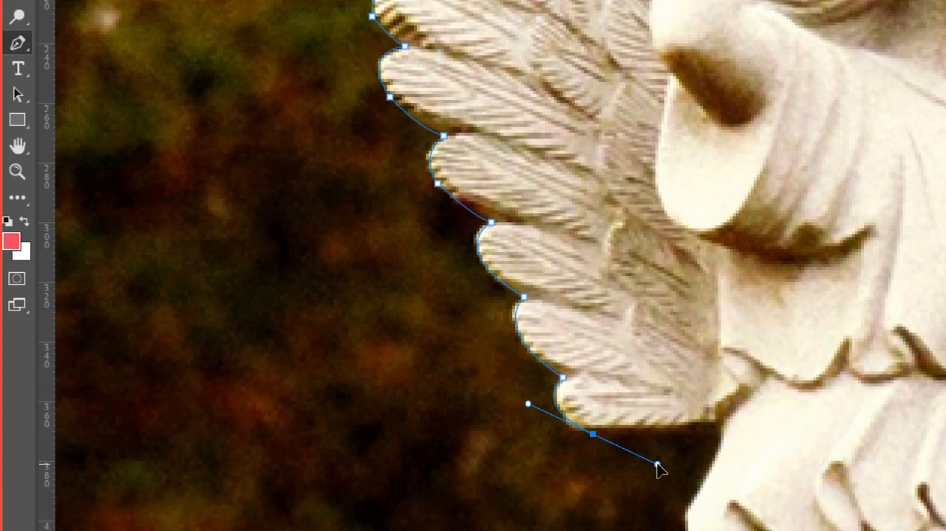
alt+click(592, 440)
drag(709, 435, 716, 458)
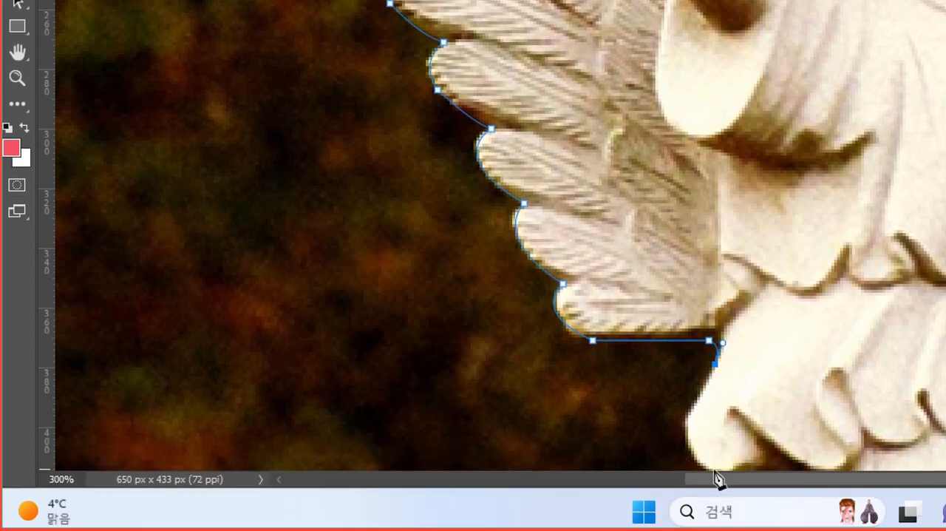
Trace the dress's flared hem down to the image edge and add a straight segment along the statue's base to its opposite corner
drag(718, 479, 420, 309)
alt+click(404, 281)
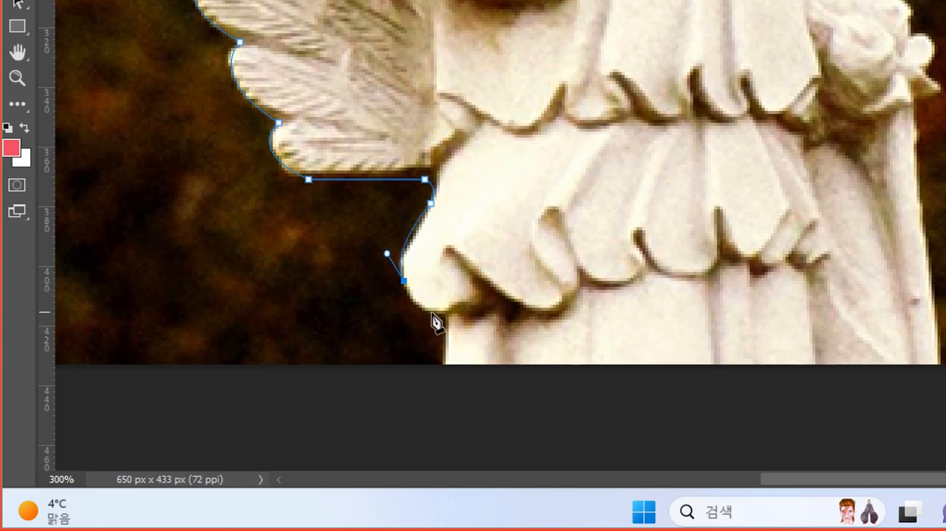
drag(452, 314, 491, 317)
drag(457, 323, 333, 256)
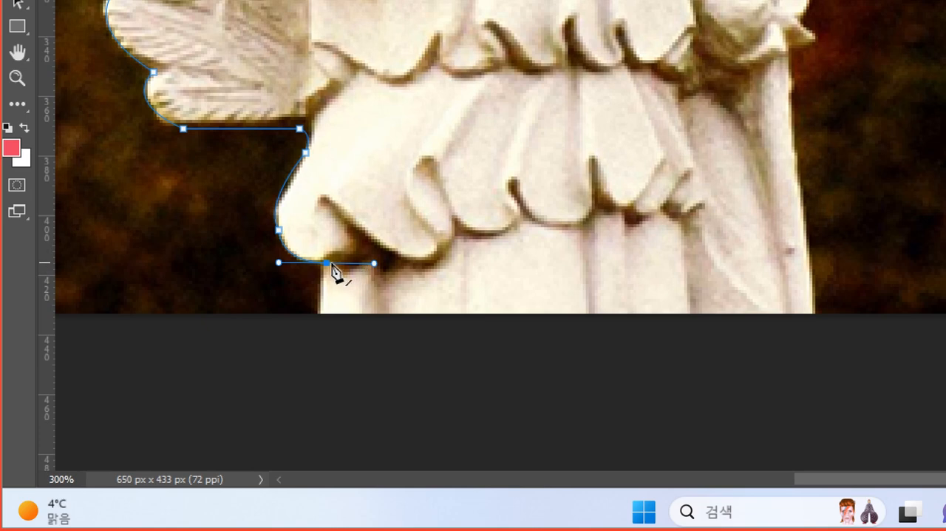
click(317, 309)
key(ctrl+z)
alt+click(327, 263)
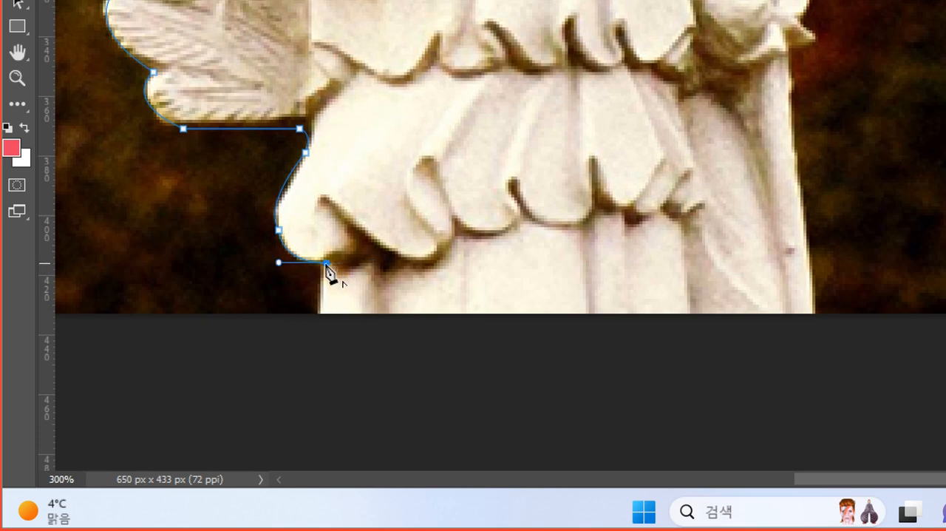
click(318, 314)
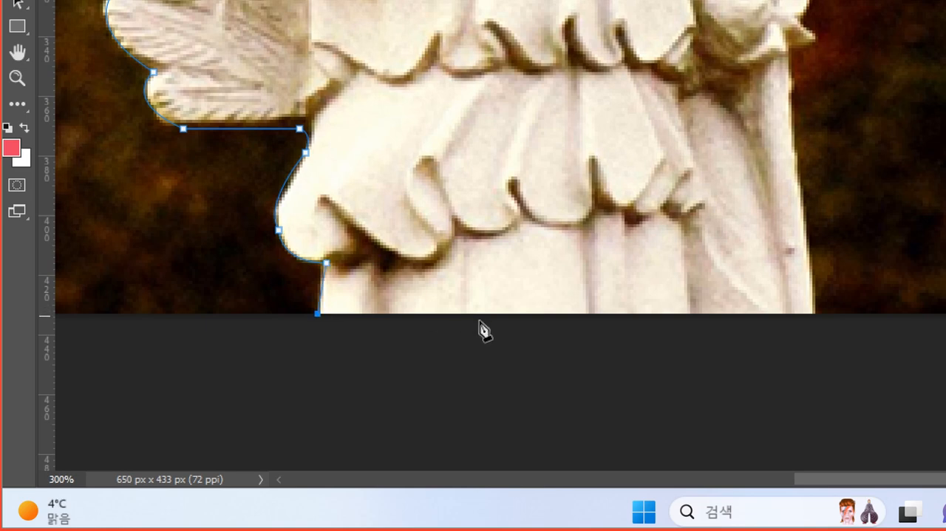
click(814, 313)
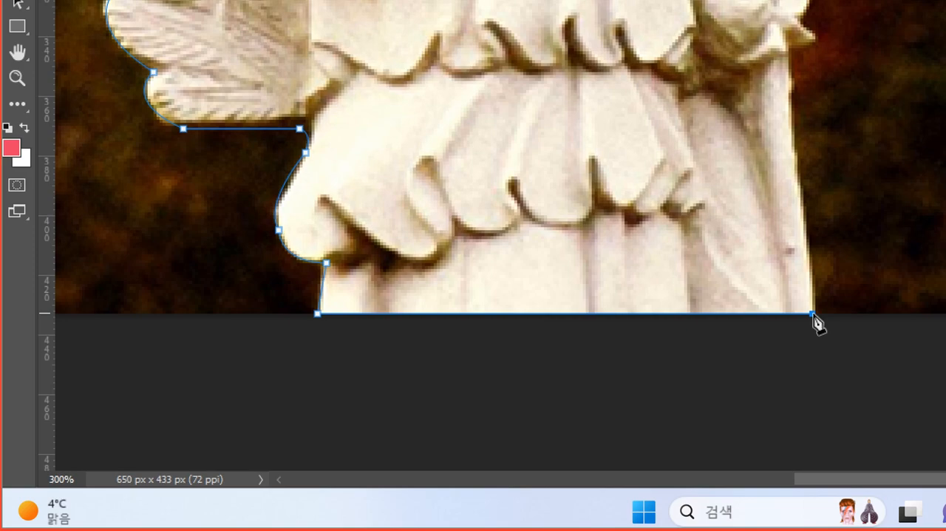
Continue the path from the base up the hanging drapery and around the bunch of flowers
scroll(808, 197, up, 5)
scroll(809, 196, right, 2)
drag(573, 107, 615, 411)
drag(577, 175, 618, 364)
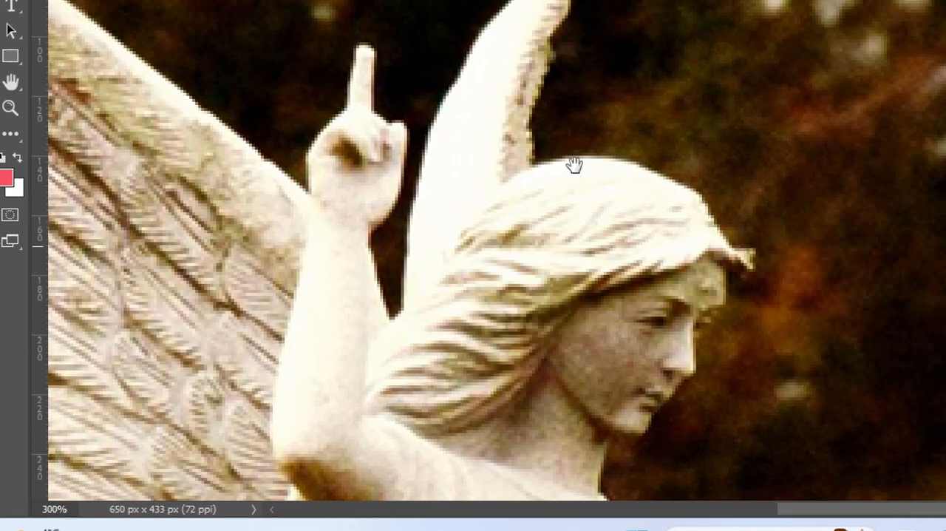
drag(152, 118, 419, 381)
drag(140, 182, 246, 185)
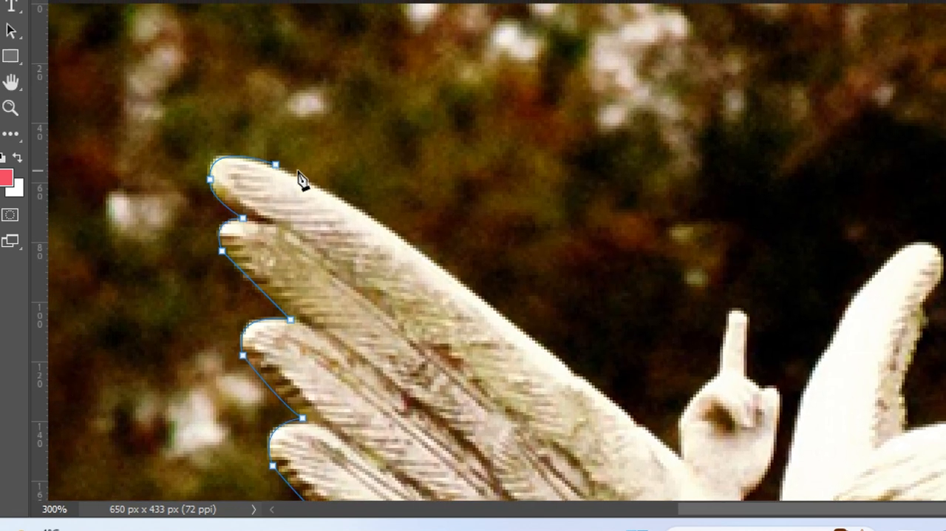
drag(500, 288, 400, 184)
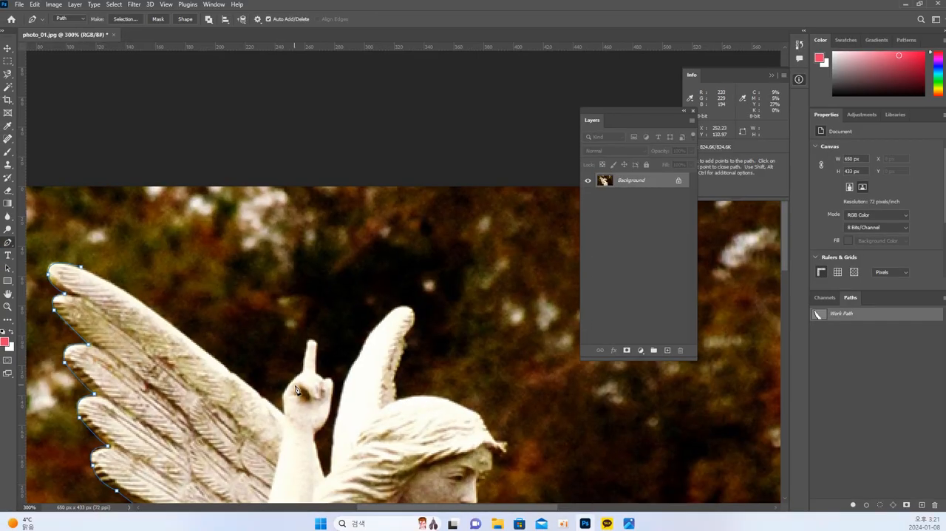
drag(383, 420, 448, 189)
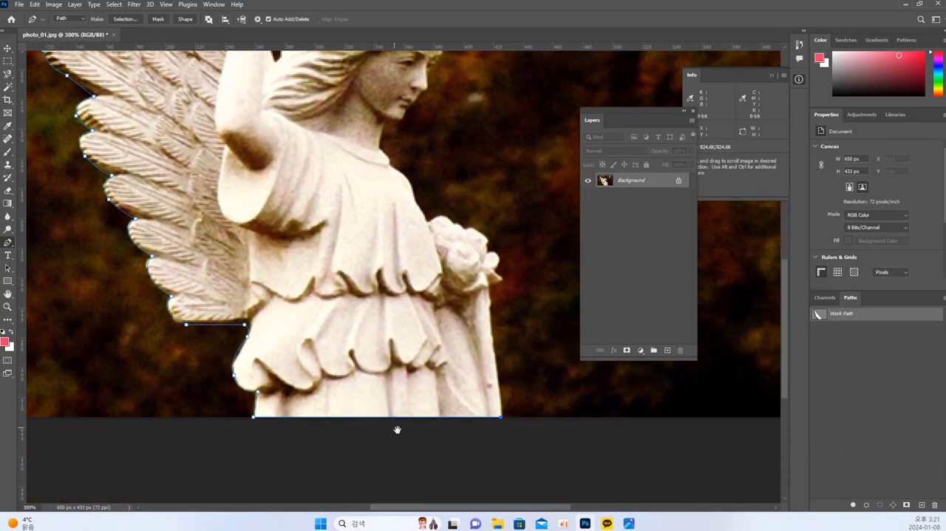
click(490, 322)
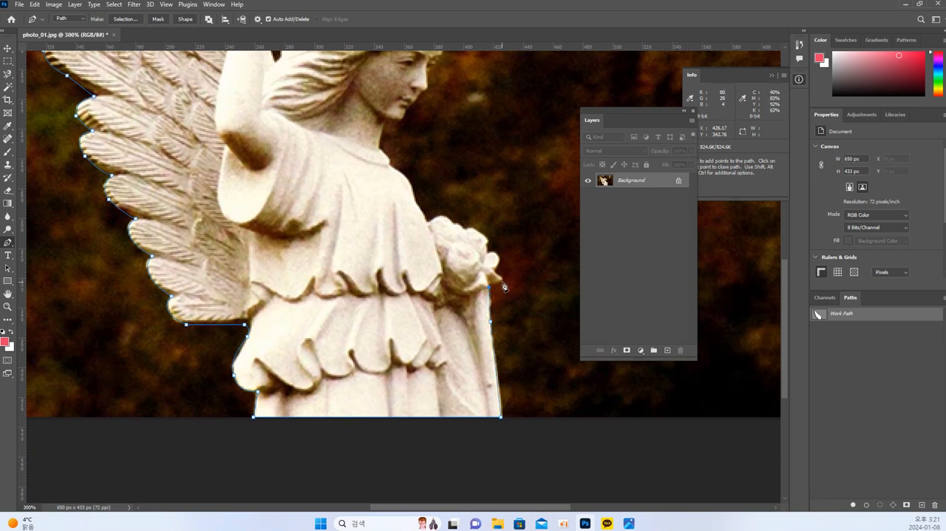
alt+click(490, 249)
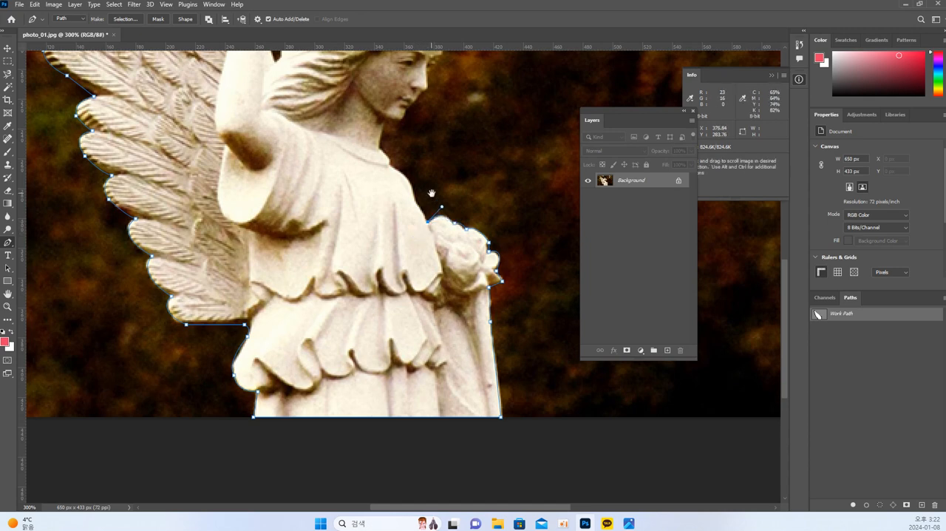
Extend the path over the angel's chest and shoulder, up the neck and along the chin and face
drag(432, 198, 491, 285)
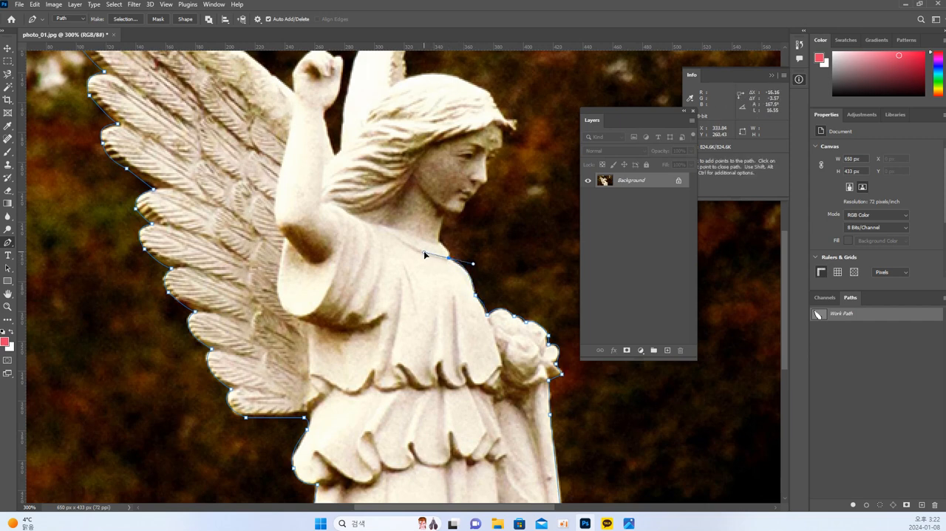
drag(448, 246, 451, 299)
alt+click(460, 306)
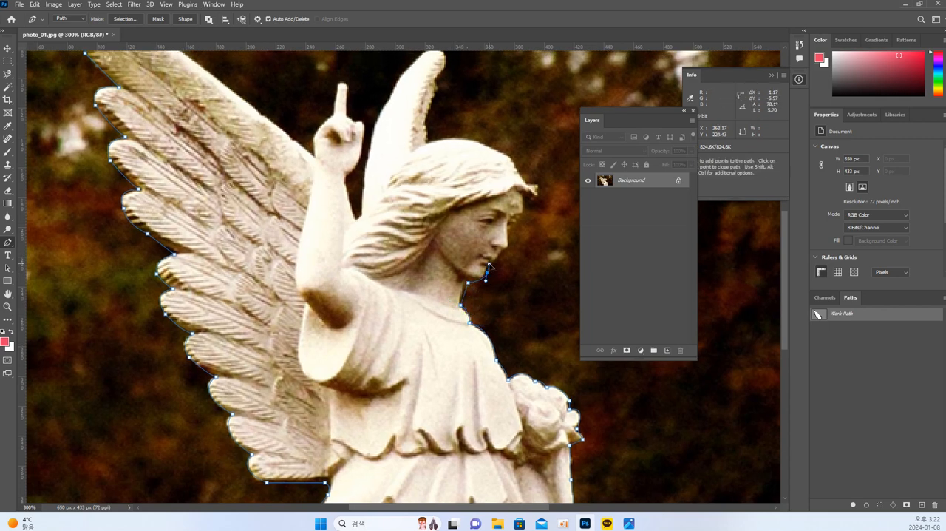
drag(488, 267, 452, 326)
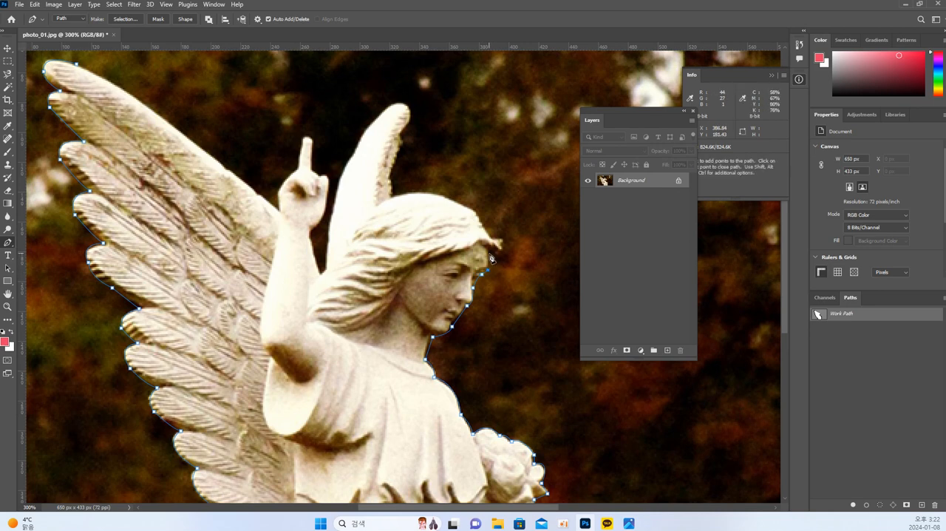
Trace the forehead curl and top of the hair, and carry the path up and around the far wing
drag(491, 256, 502, 245)
drag(477, 216, 529, 280)
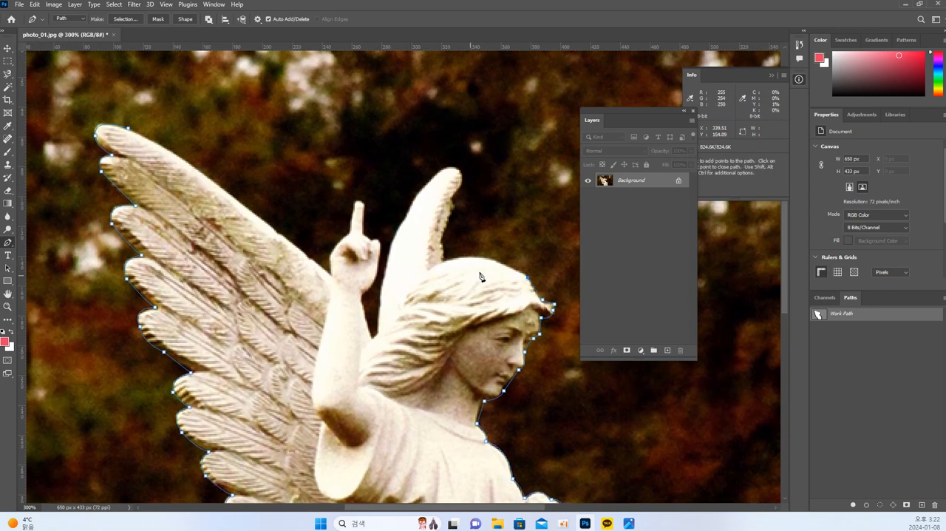
mouse_move(451, 261)
mouse_down()
mouse_move(435, 270)
mouse_move(444, 260)
mouse_up()
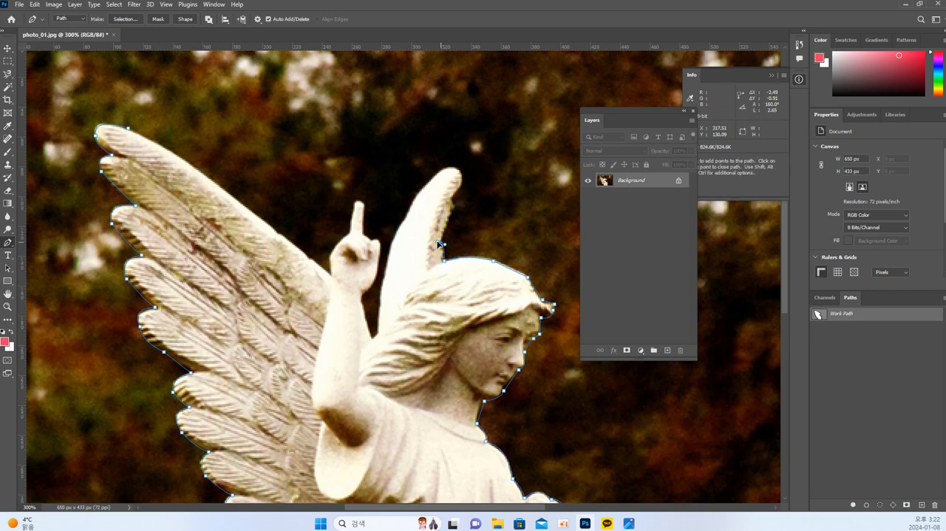
click(455, 209)
alt+click(450, 168)
drag(418, 194, 402, 229)
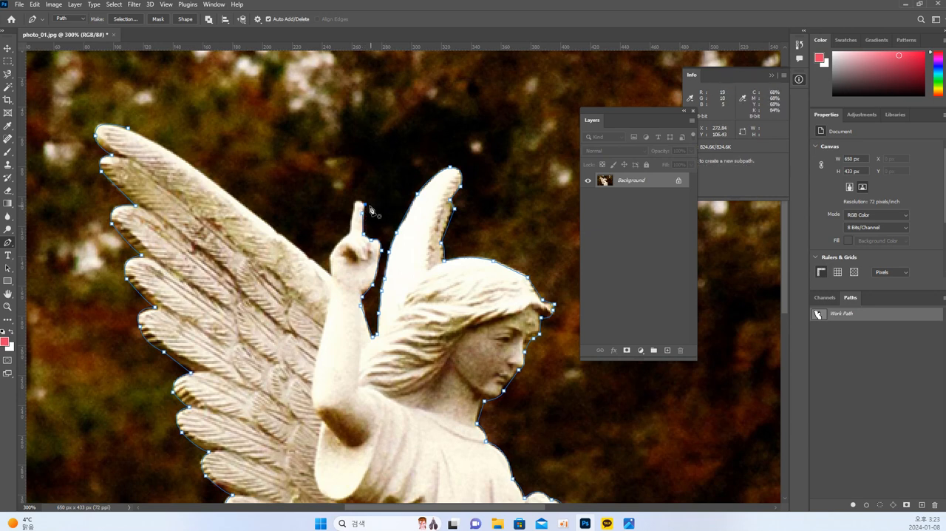
Trace the raised fingertip and hand, and close the path along the near wing's upper edge
click(360, 204)
key(ctrl+z)
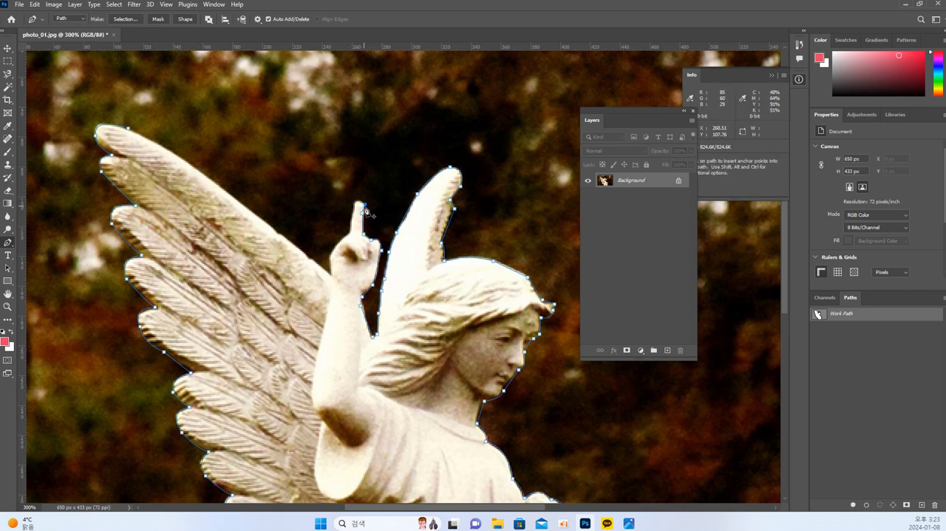
click(365, 205)
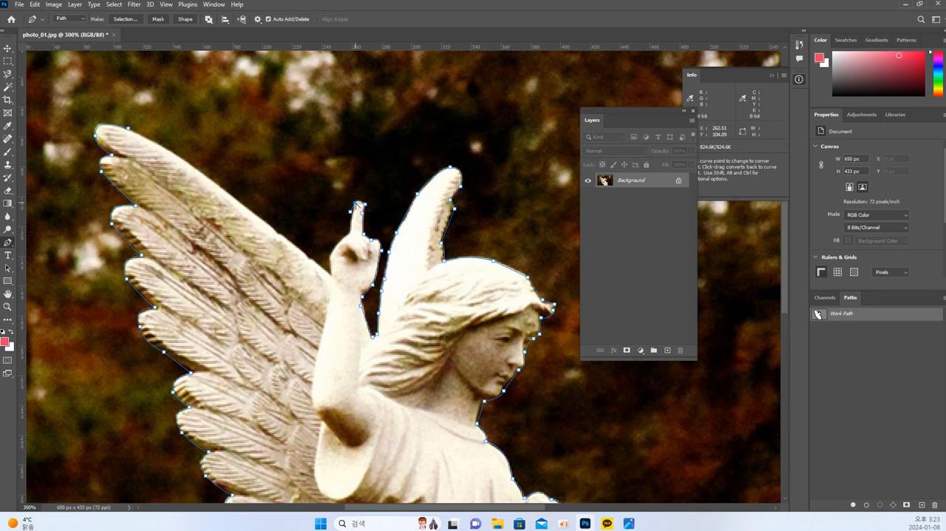
ctrl+click(355, 203)
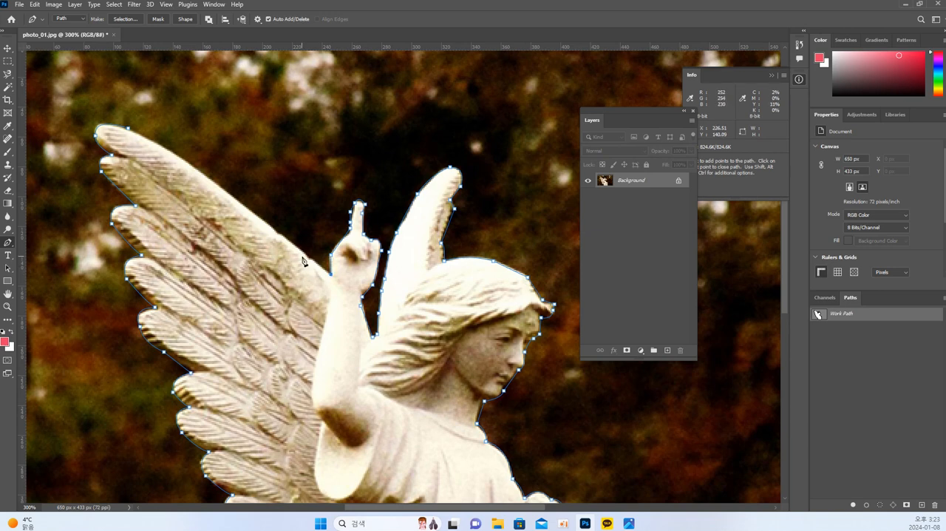
click(164, 150)
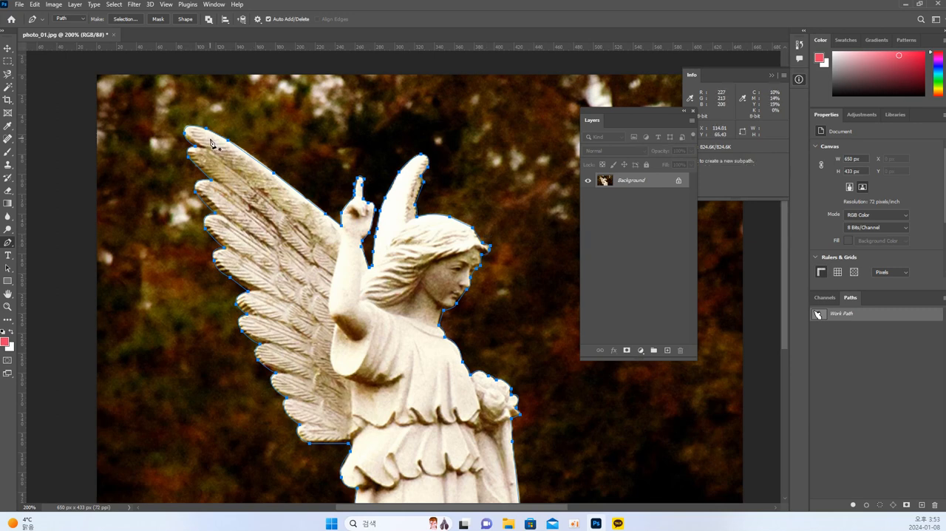
Check the closed path around the whole statue and convert it into a selection
scroll(392, 280, down, 2)
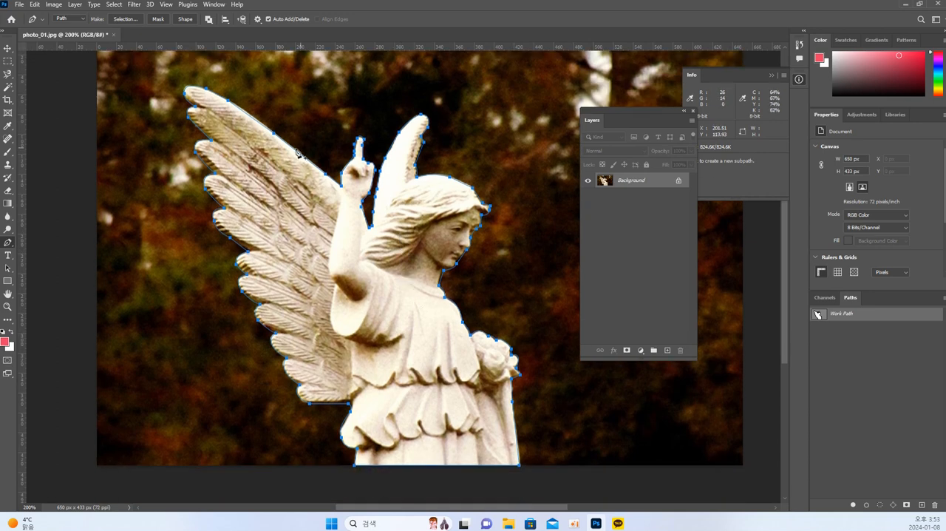
scroll(298, 153, up, 3)
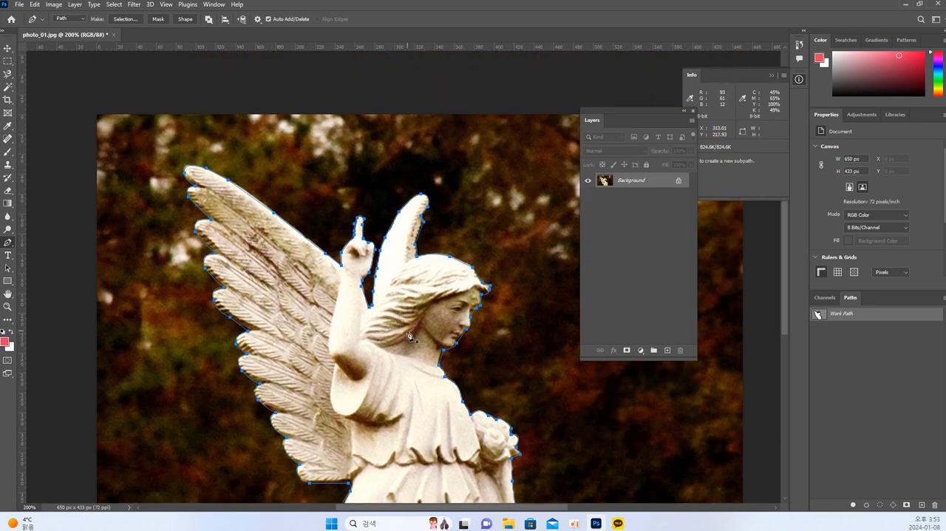
scroll(423, 395, down, 1)
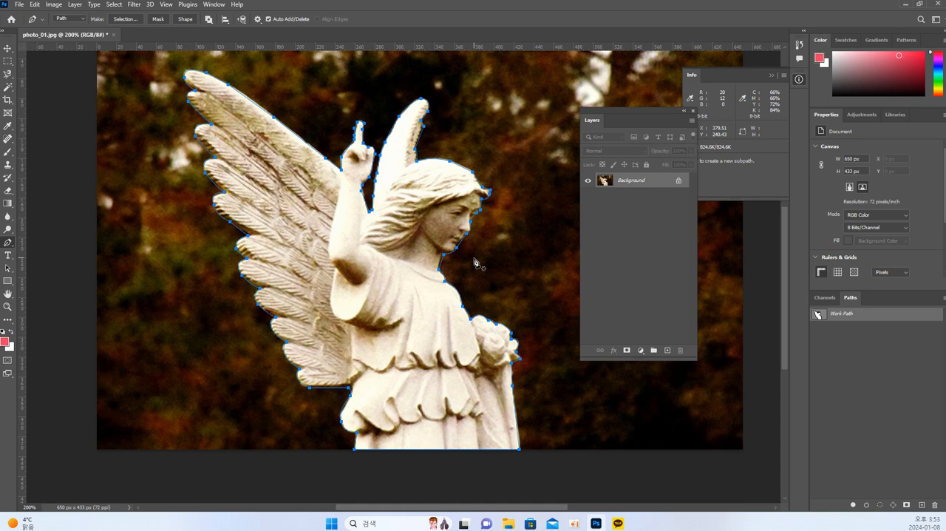
key(ctrl)
key(ctrl+Return)
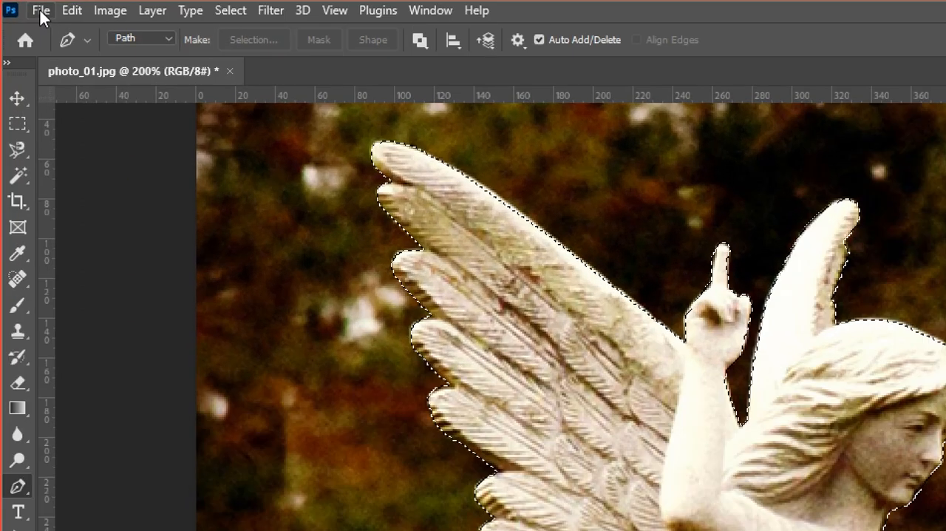
Create a new 1000 x 1000 px document at 72 pixels/inch in 8 bit RGB Color with white background contents
click(42, 12)
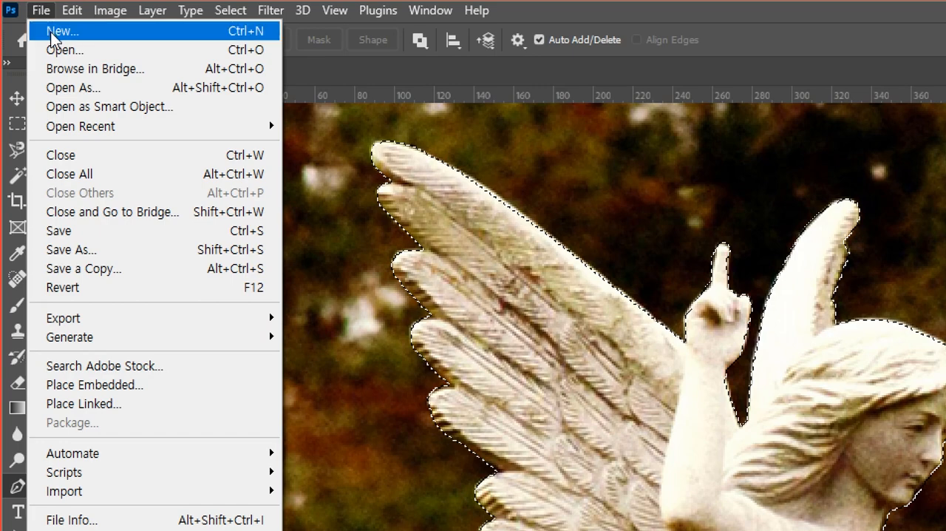
click(50, 32)
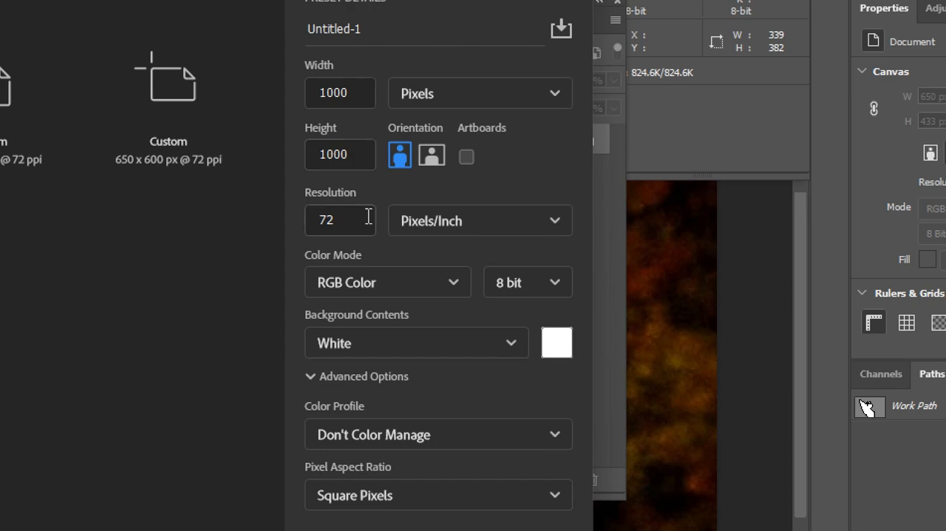
click(458, 506)
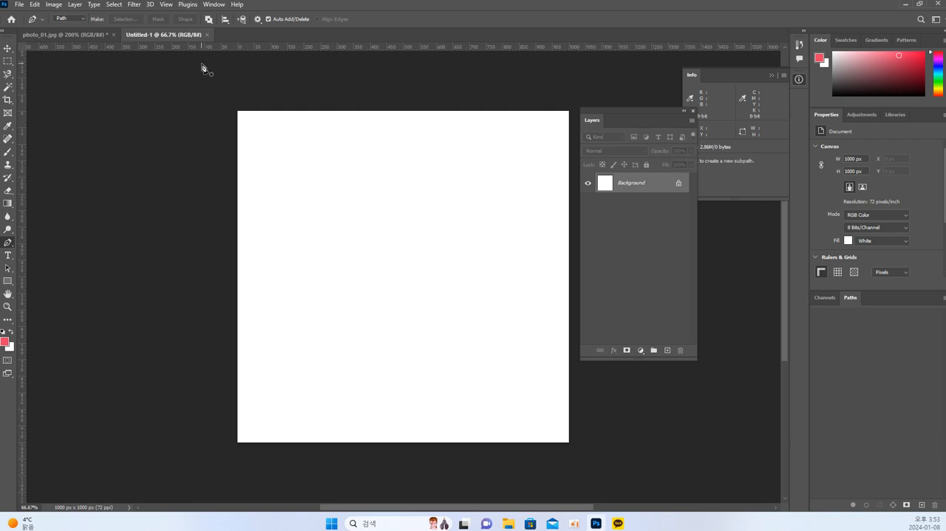
Float the blank document and photo_01.jpg in separate windows and move the selected angel into the blank document with the Move tool
drag(158, 35, 402, 165)
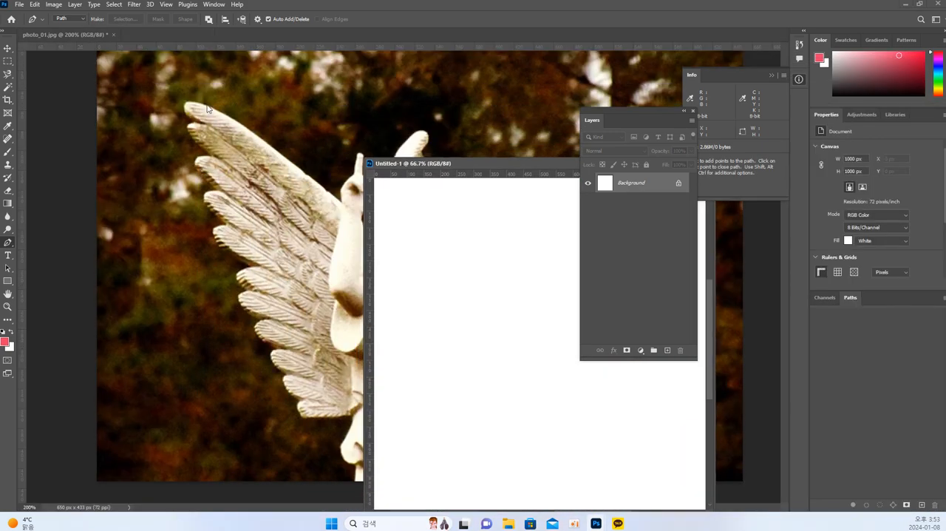
mouse_move(64, 37)
mouse_down()
mouse_move(83, 64)
mouse_move(75, 47)
mouse_up()
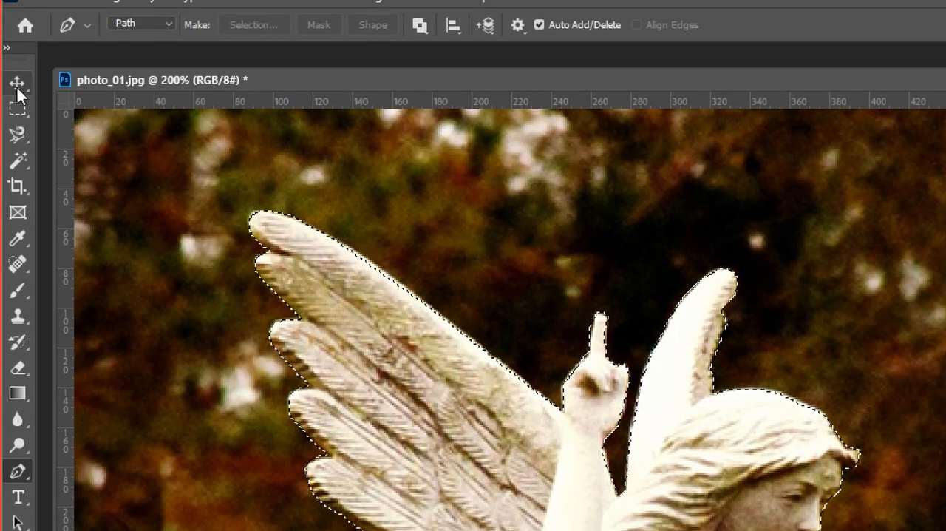
click(17, 85)
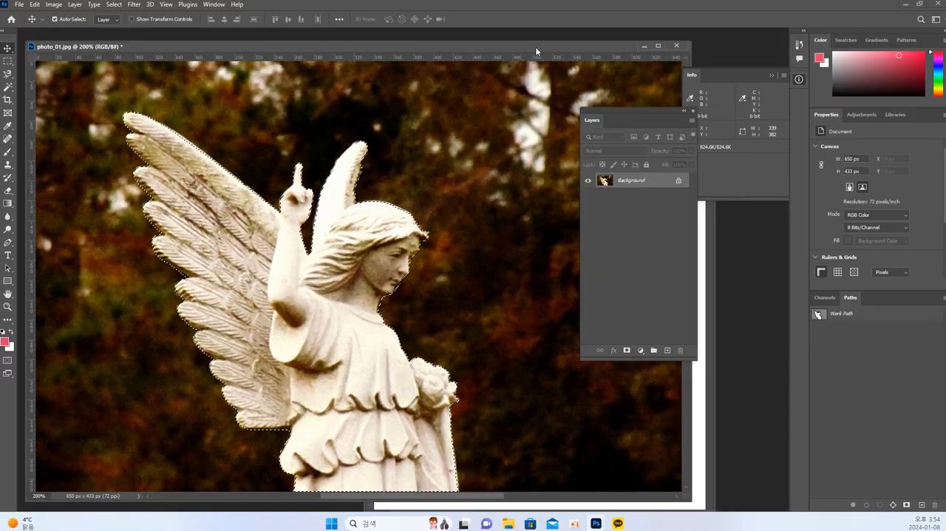
drag(437, 44, 398, 44)
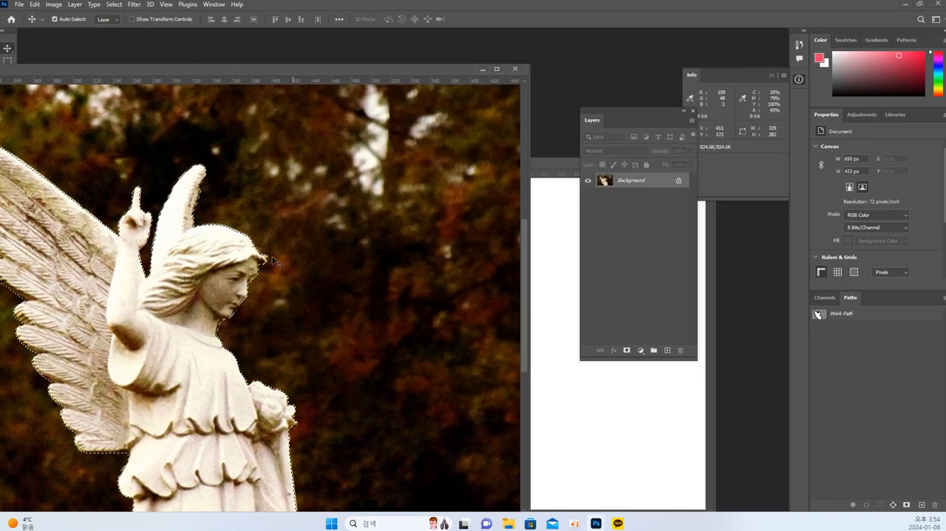
drag(274, 262, 470, 269)
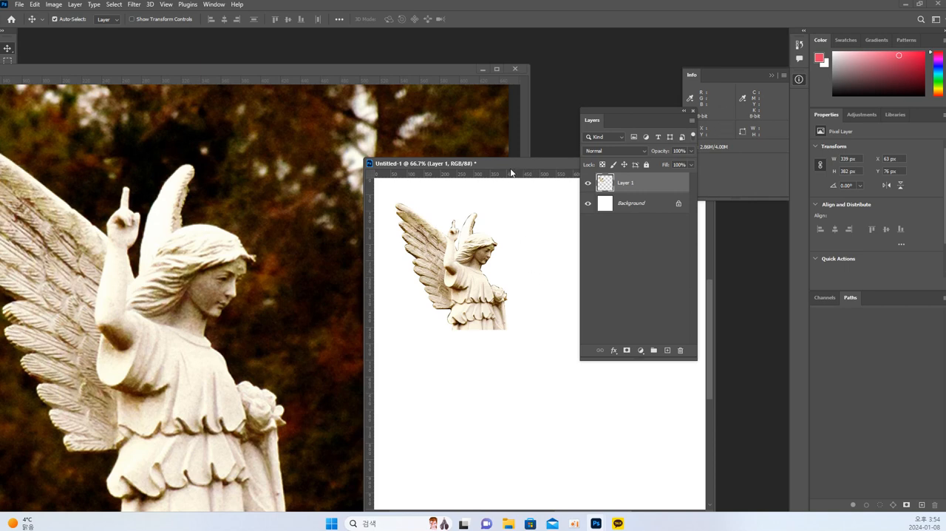
Reposition the new document's window in the workspace and minimize the photo_01.jpg window
click(474, 140)
drag(418, 108, 459, 53)
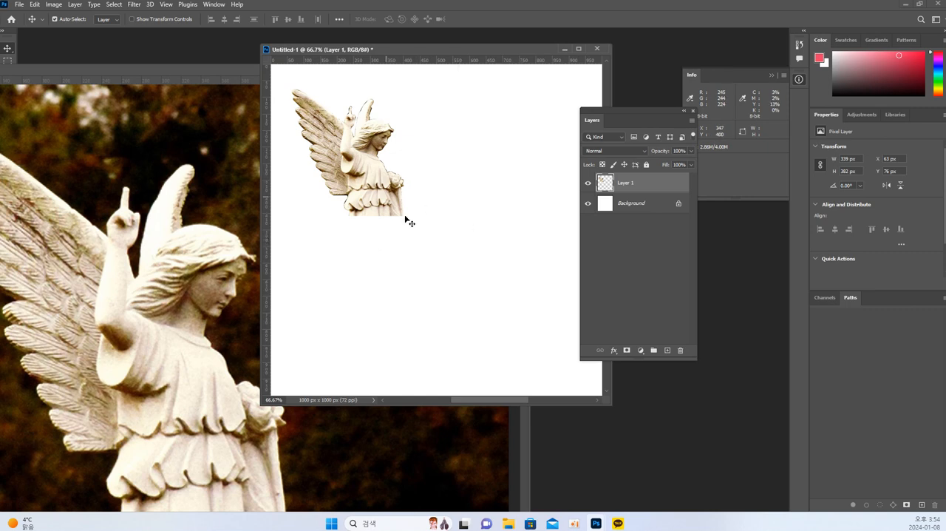
click(238, 215)
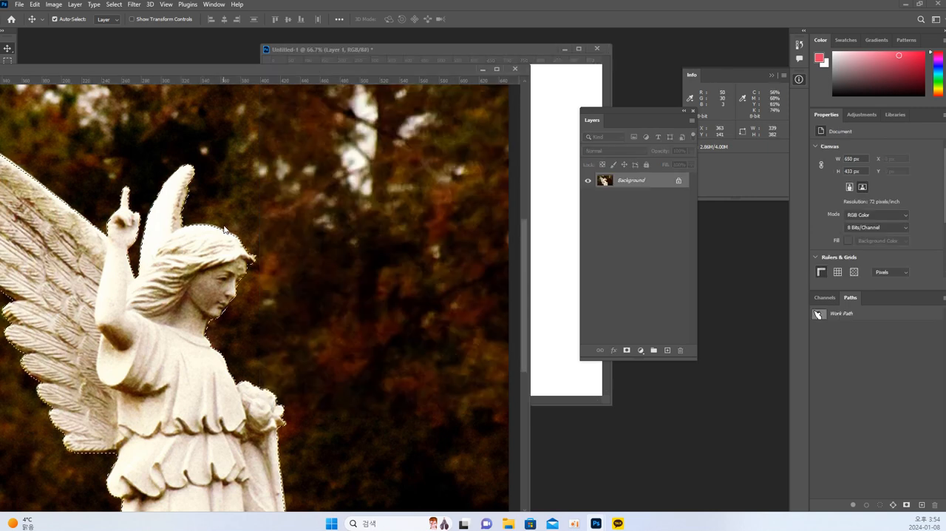
click(482, 70)
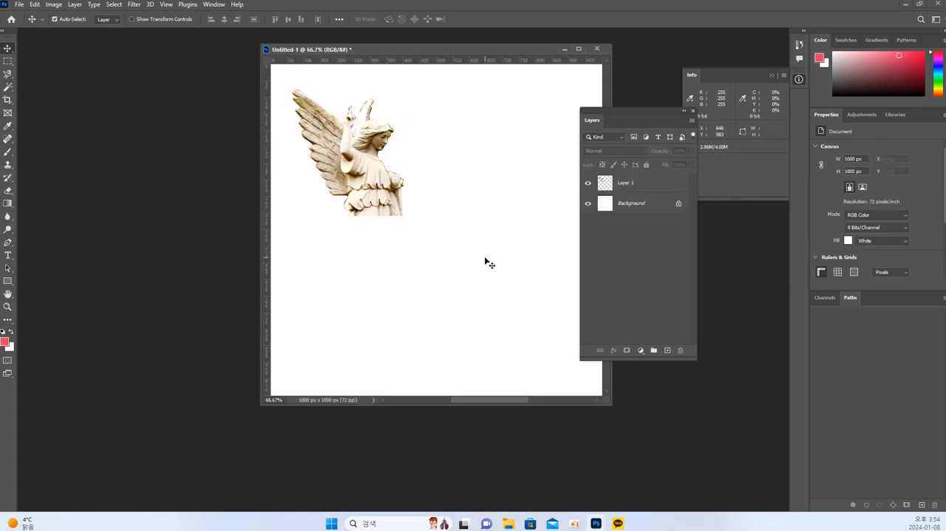
Open photo_02.jpg with the Statue of Liberty and hide its guides
click(507, 527)
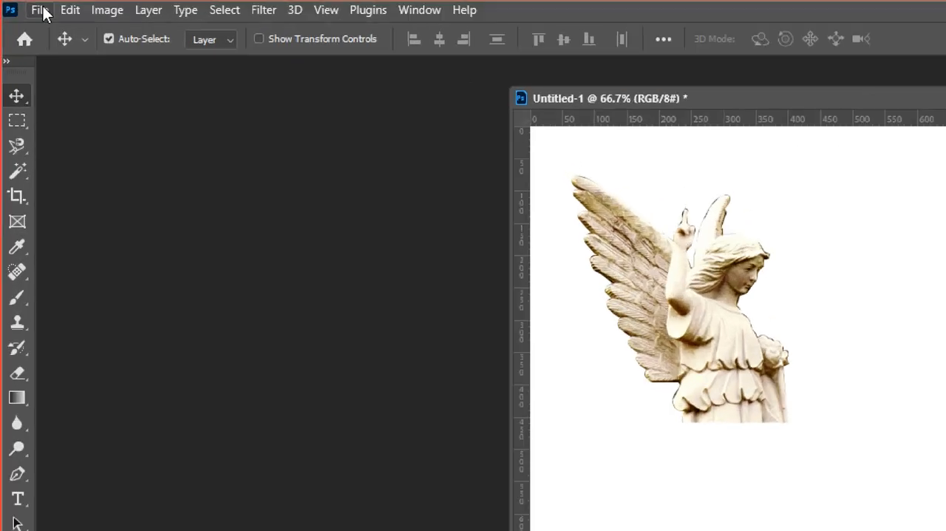
click(20, 5)
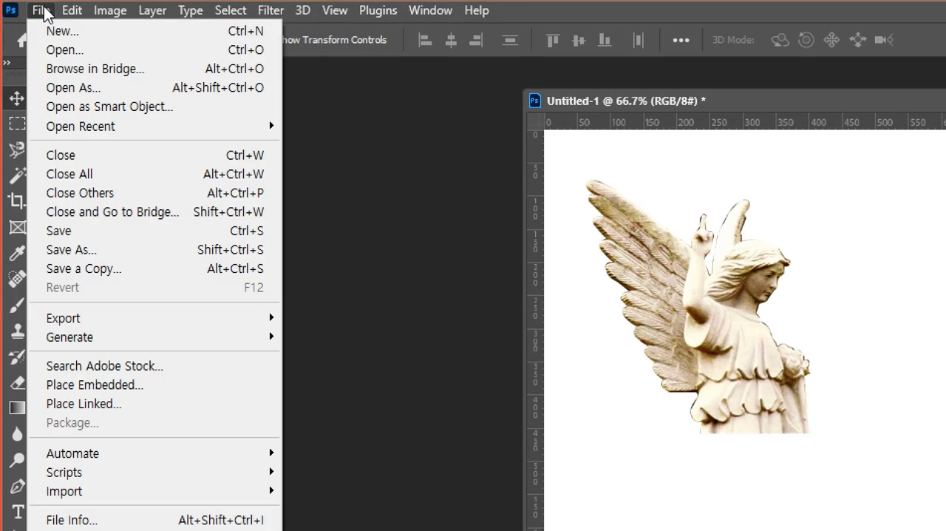
click(52, 50)
click(550, 322)
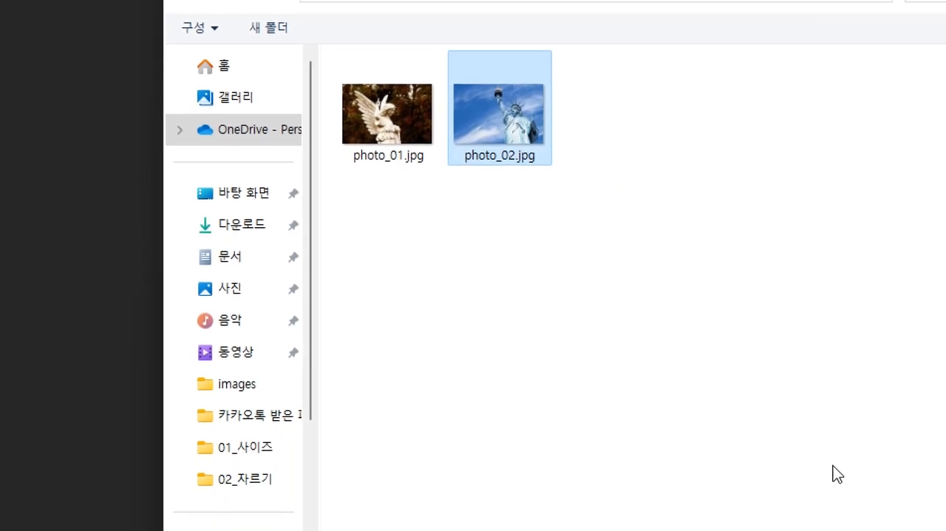
click(836, 469)
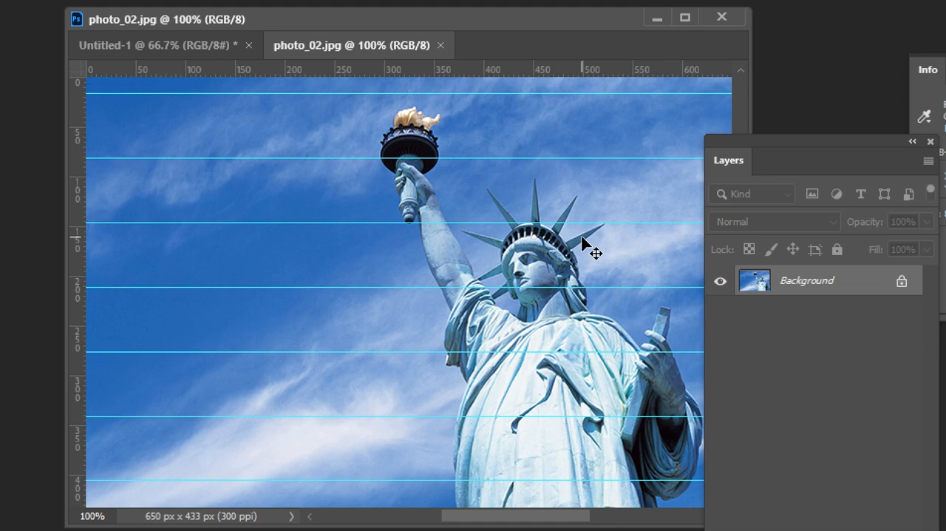
key(ctrl+semicolon)
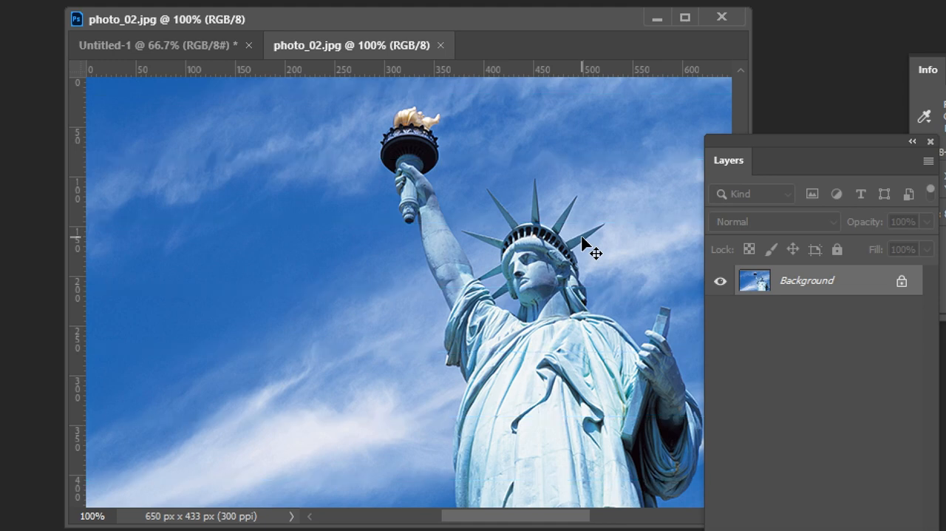
Examine the Statue of Liberty's torch, raised arm and crown spikes, and the enclosed sky gaps between arm, face and shoulder
scroll(582, 237, down, 2)
drag(567, 225, 480, 269)
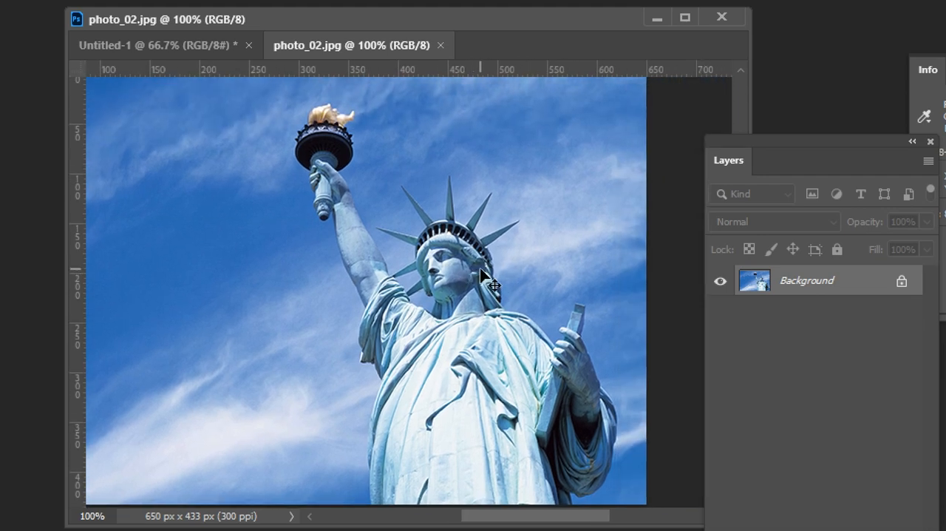
scroll(480, 270, up, 1)
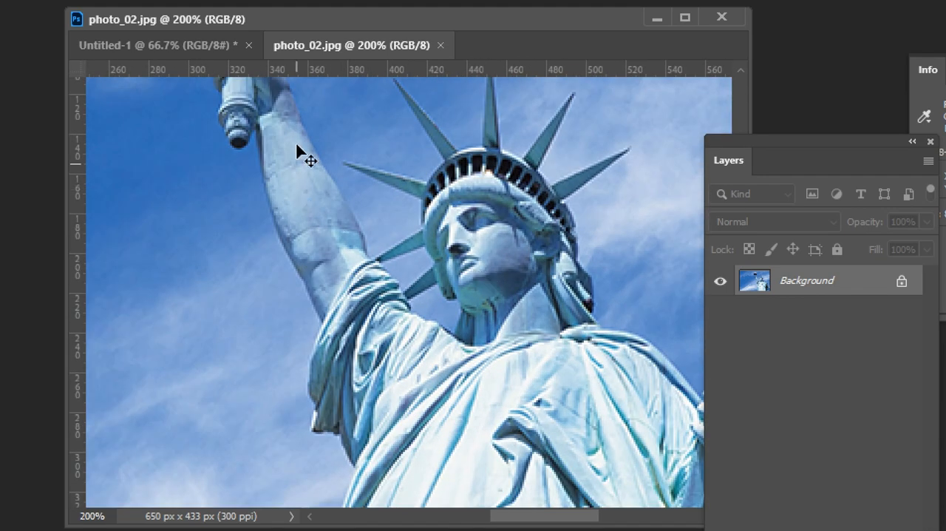
scroll(300, 200, up, 5)
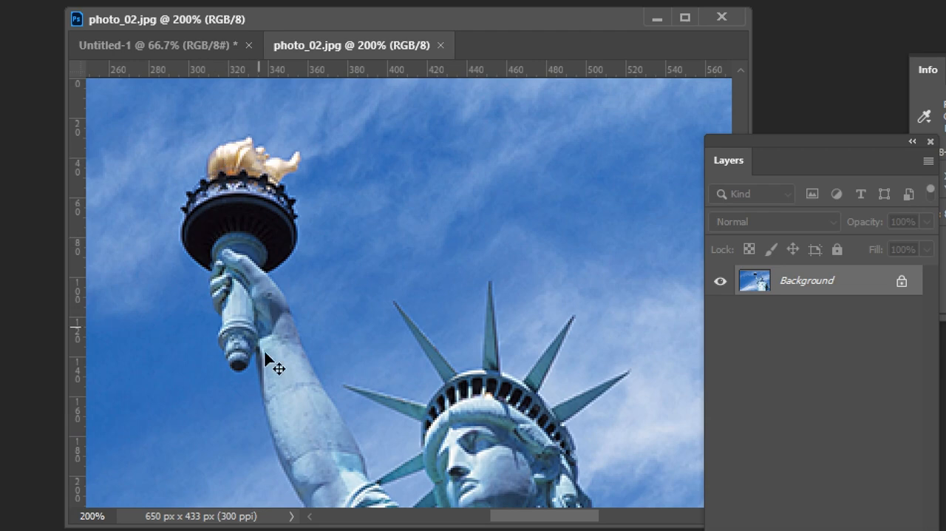
scroll(277, 367, down, 2)
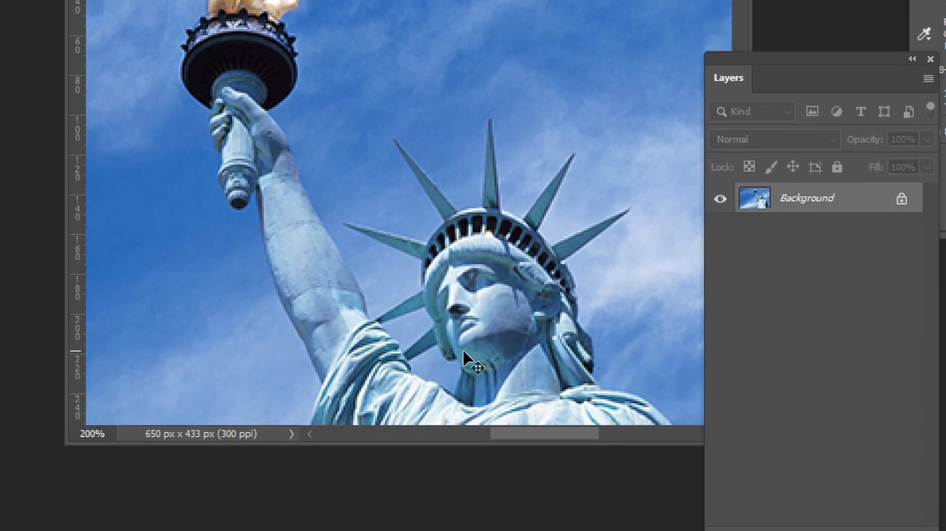
key(ctrl+plus)
key(ctrl+plus)
key(ctrl+plus)
drag(289, 234, 268, 45)
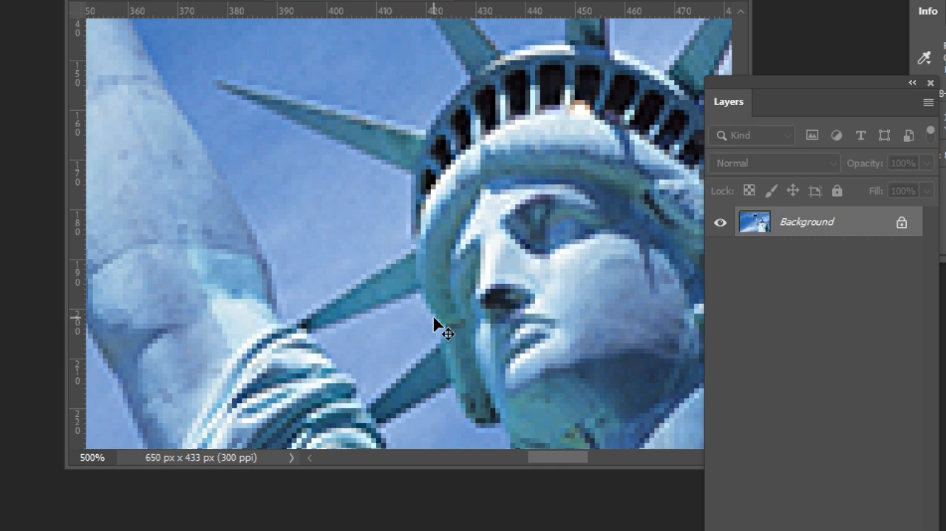
scroll(434, 320, down, 5)
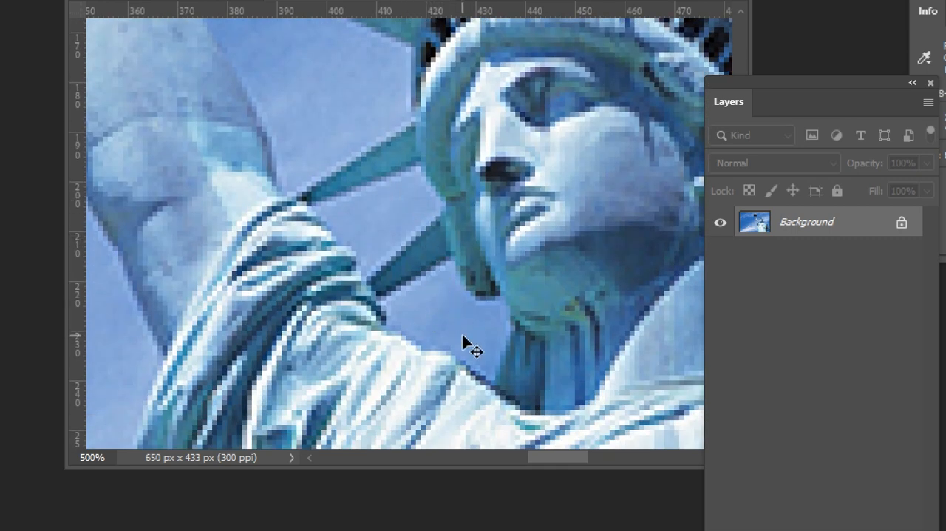
key(ctrl+minus)
key(ctrl+minus)
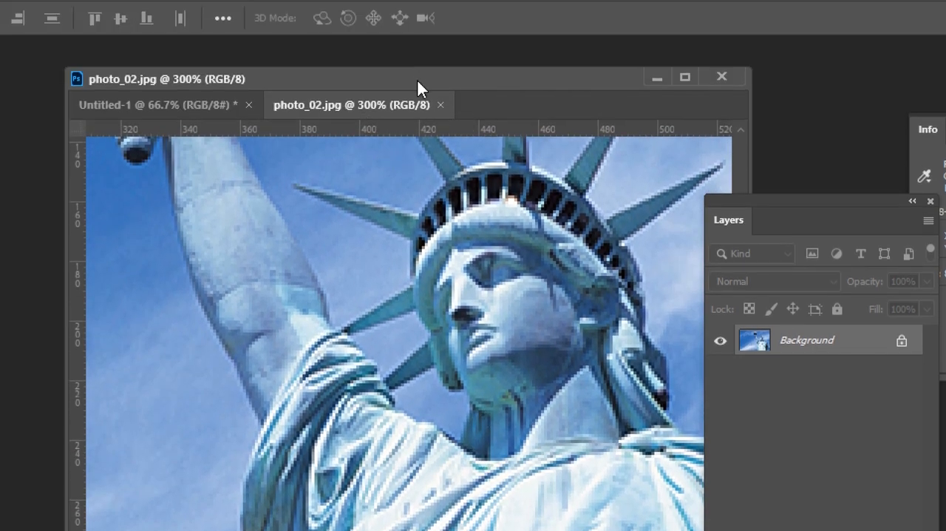
drag(389, 81, 328, 79)
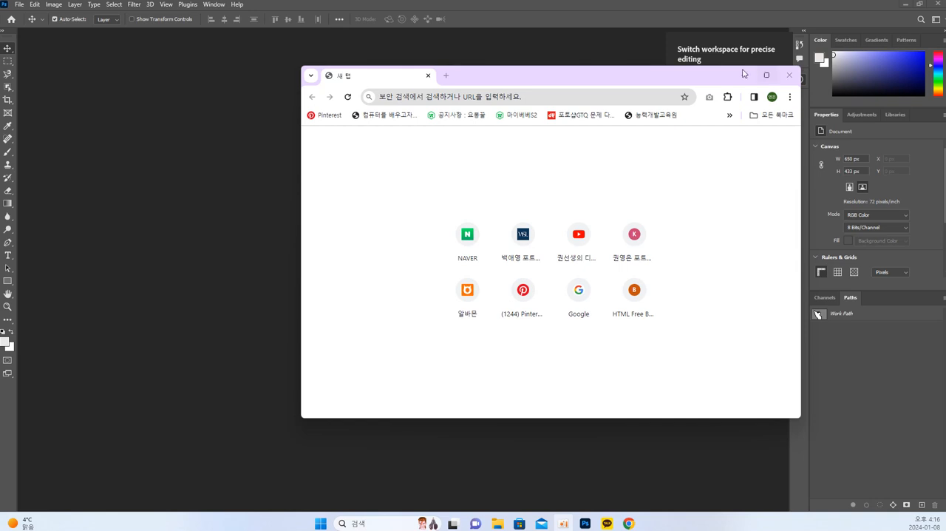
drag(647, 76, 608, 77)
Switch to File Explorer and go up from the 04_펜툴 folder to the 04_선택, 이동하기 folder
mouse_move(502, 523)
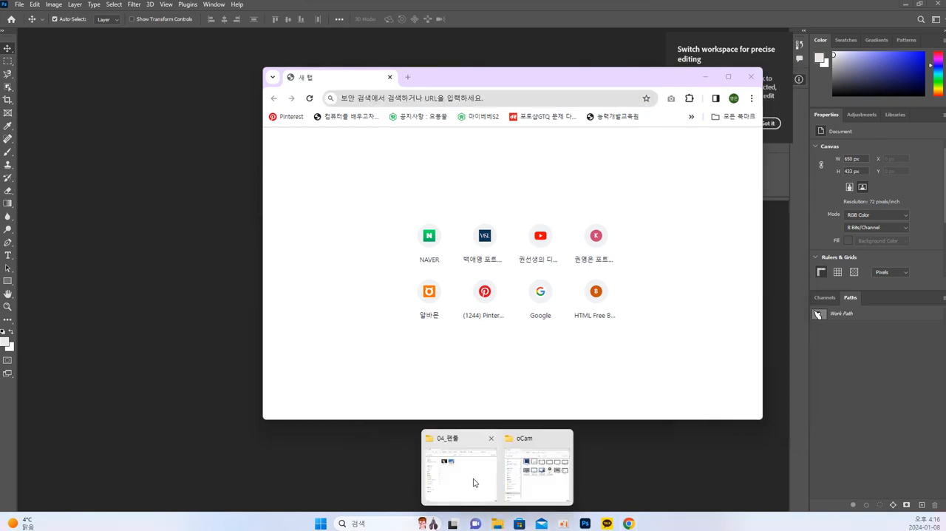
click(478, 482)
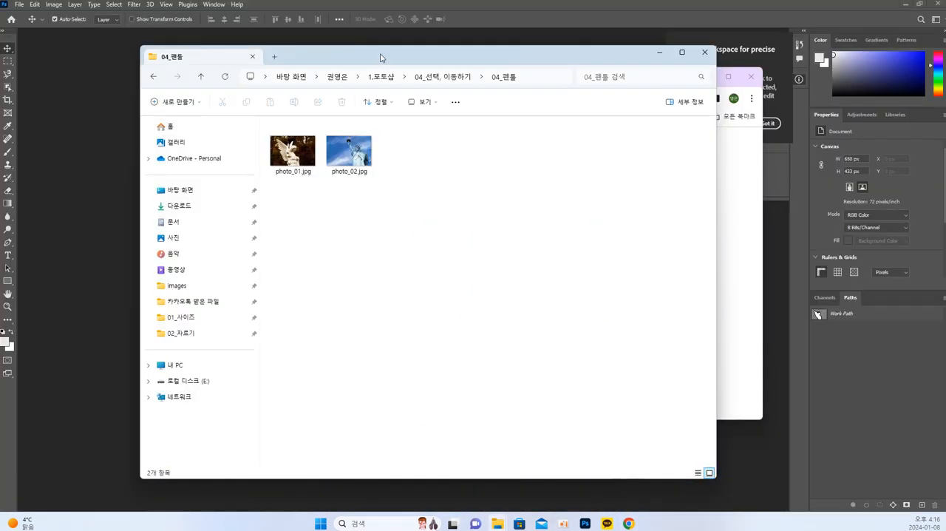
drag(381, 59, 330, 57)
click(380, 78)
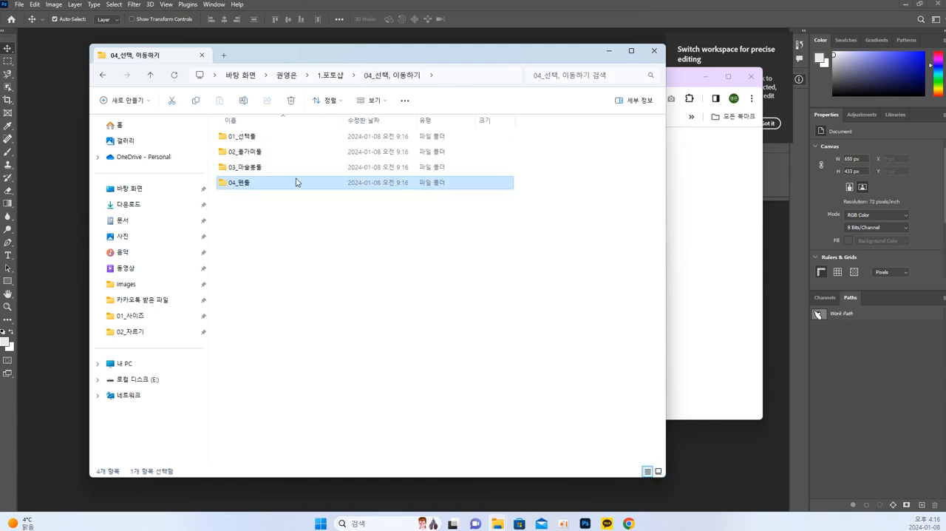
drag(304, 56, 283, 66)
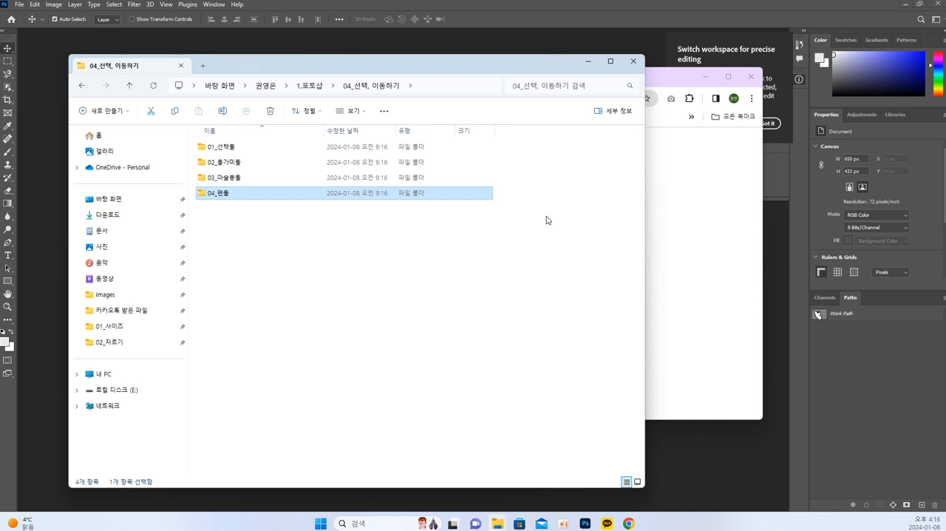
Switch to the Chrome window with the empty new tab and maximize it
click(679, 193)
drag(570, 85, 549, 57)
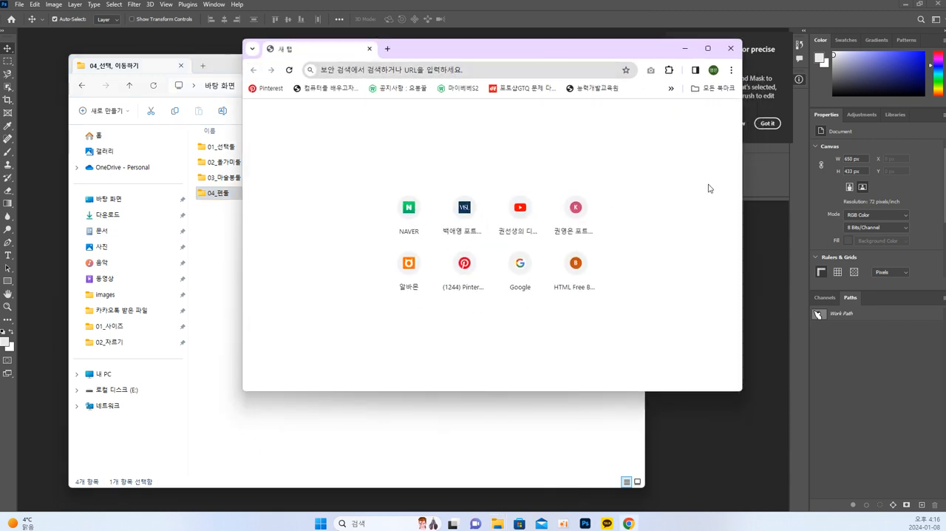
drag(432, 48, 435, 46)
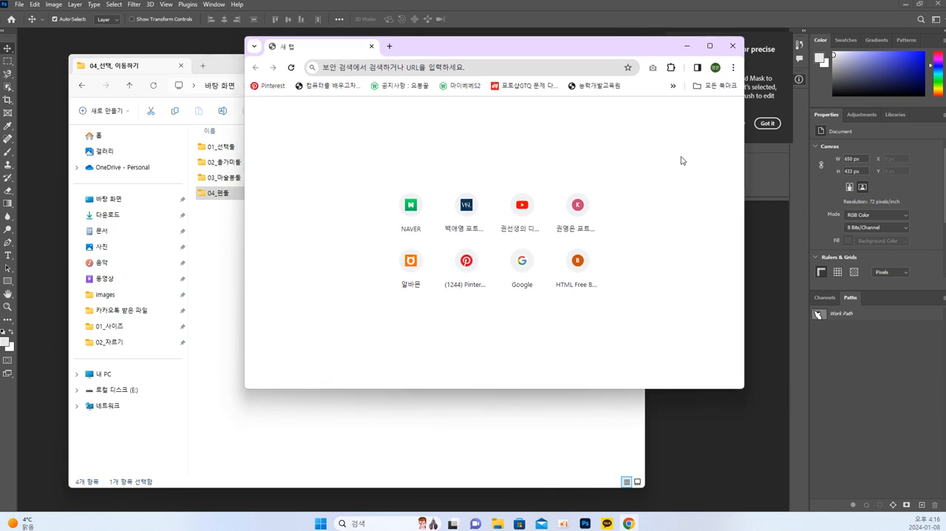
double_click(538, 53)
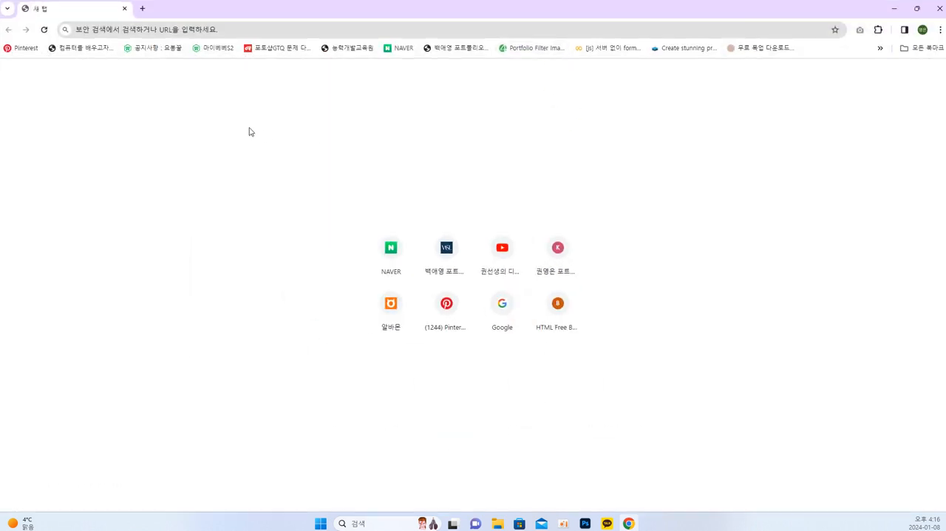
Search the web for 픽사베이
click(140, 30)
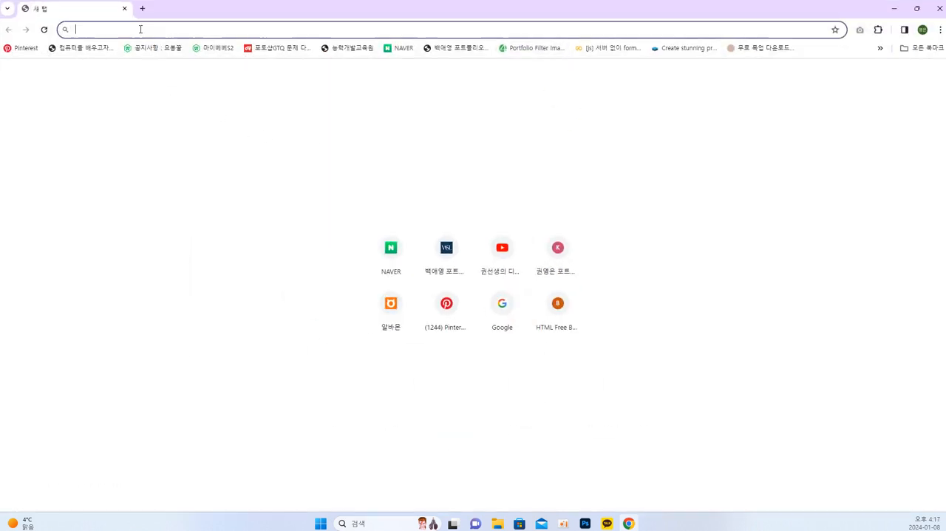
text(픽)
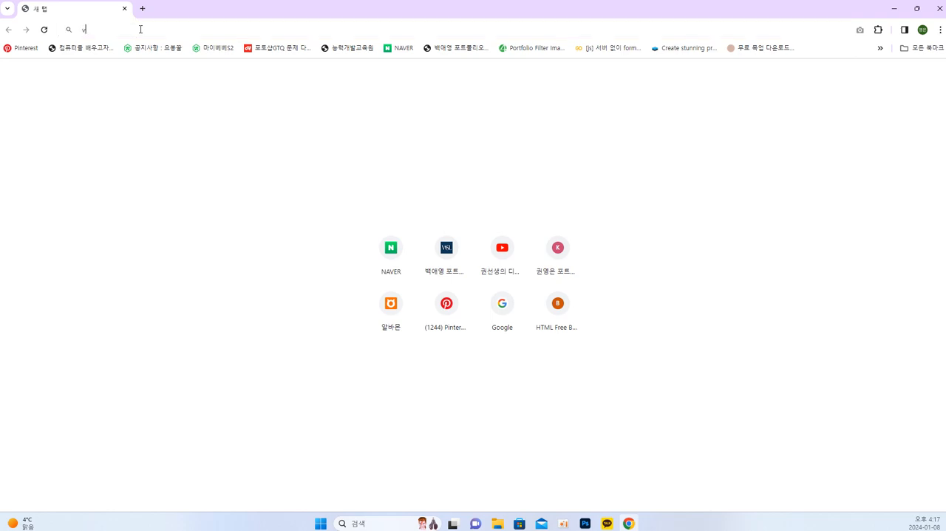
text(사베이)
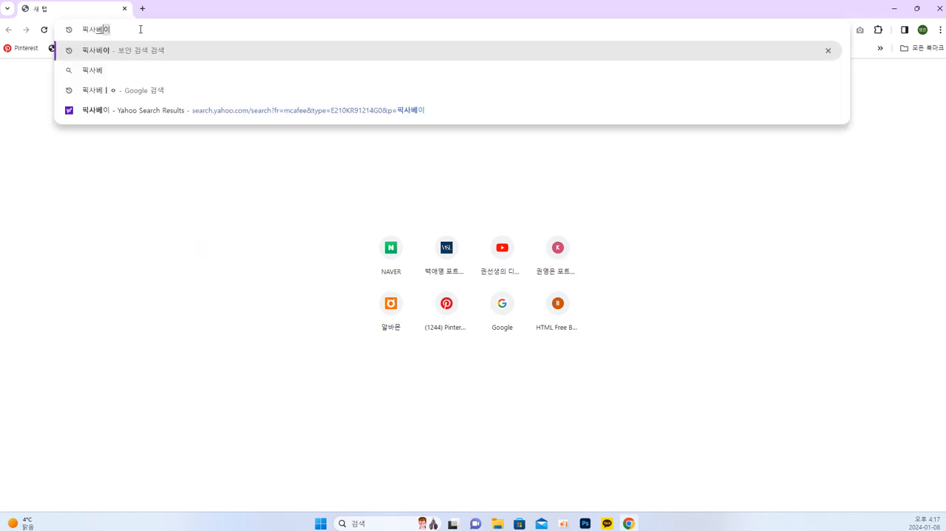
key(Return)
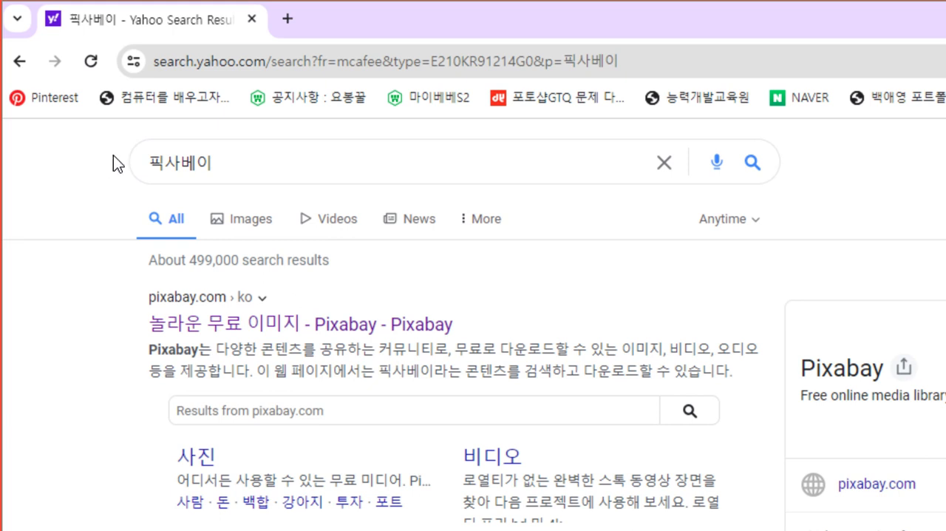
Open the Korean Pixabay site, check the searchable media types, and search all images for 고양이
click(283, 328)
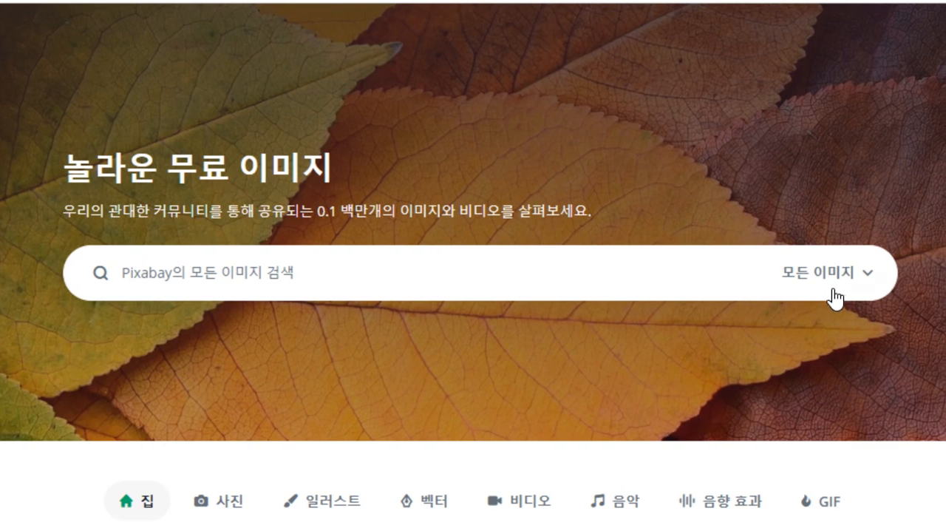
click(833, 273)
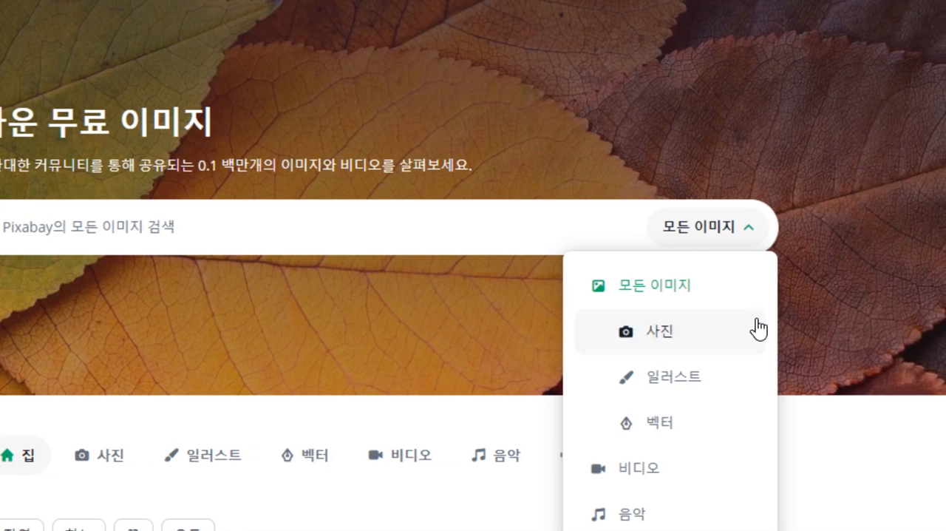
click(749, 236)
click(749, 235)
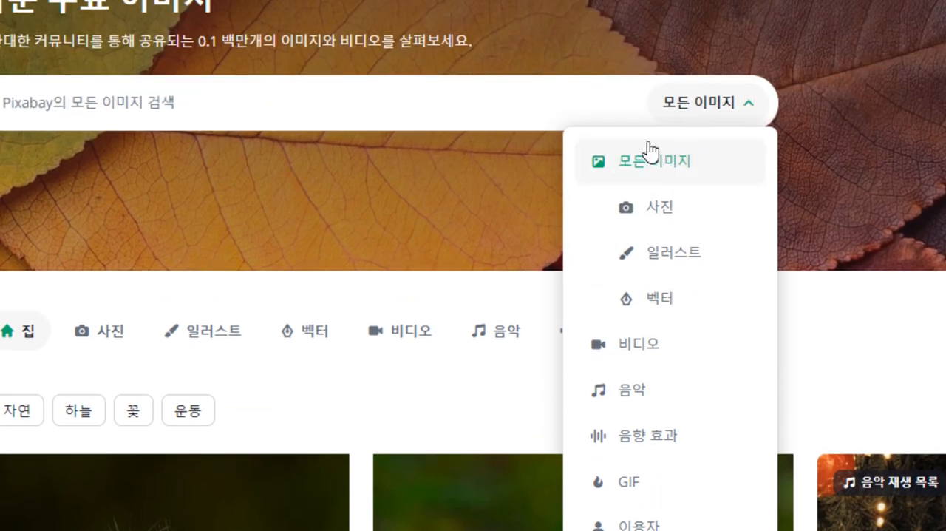
click(552, 104)
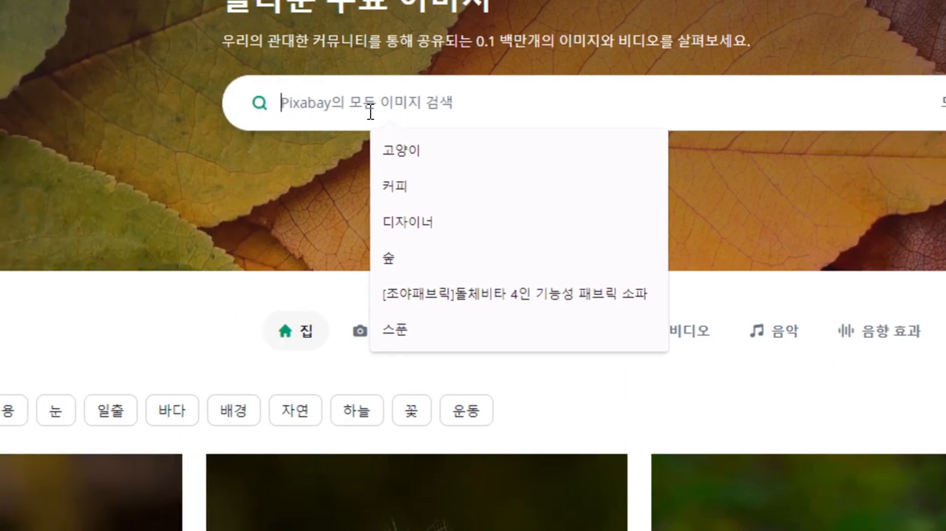
text(고양이)
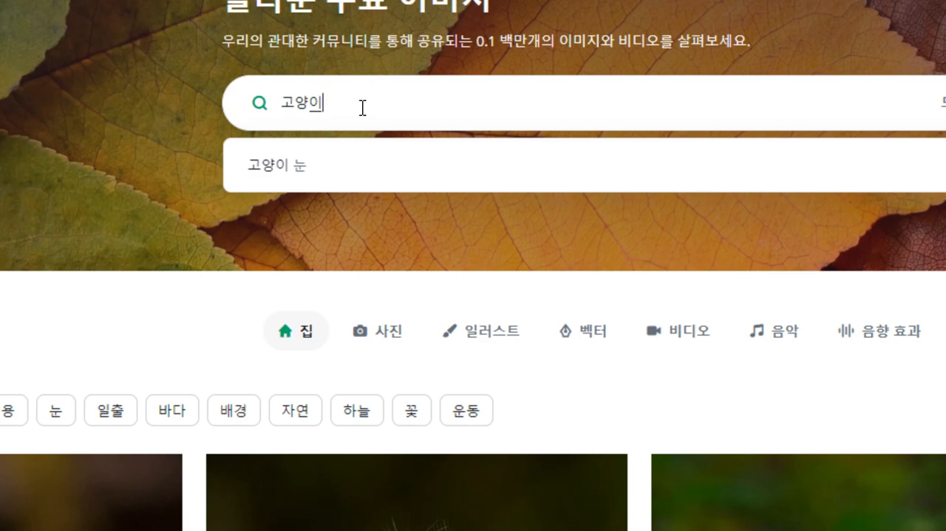
key(Return)
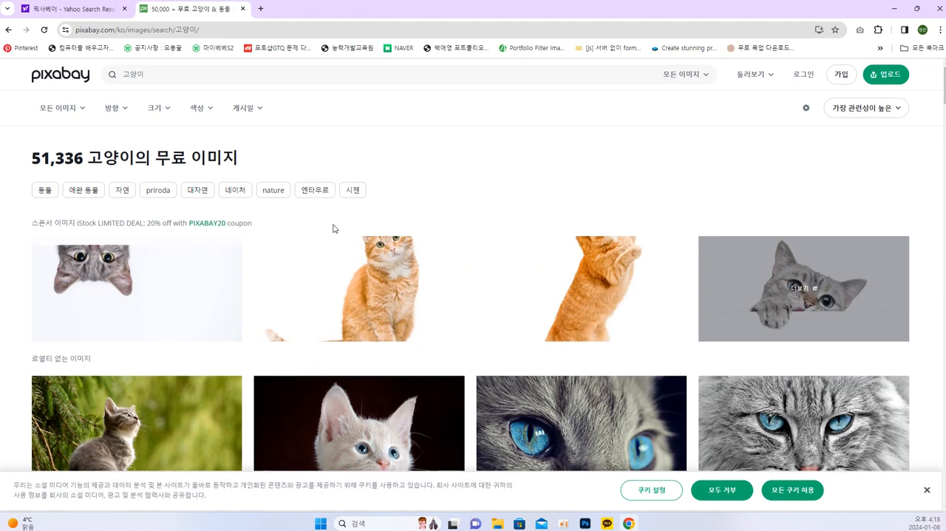
Browse the royalty-free images among the 고양이 results for a photo suited to selection practice
scroll(358, 172, down, 1)
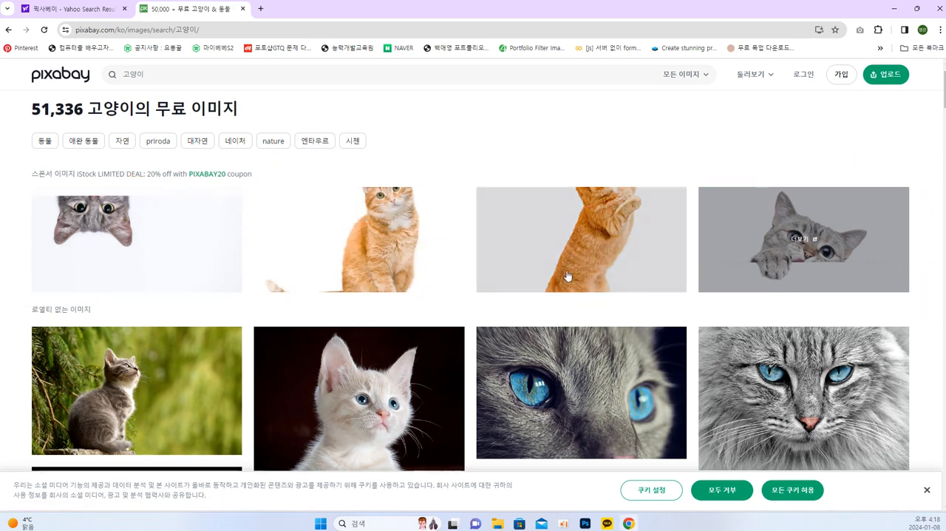
scroll(260, 313, down, 2)
drag(32, 210, 92, 211)
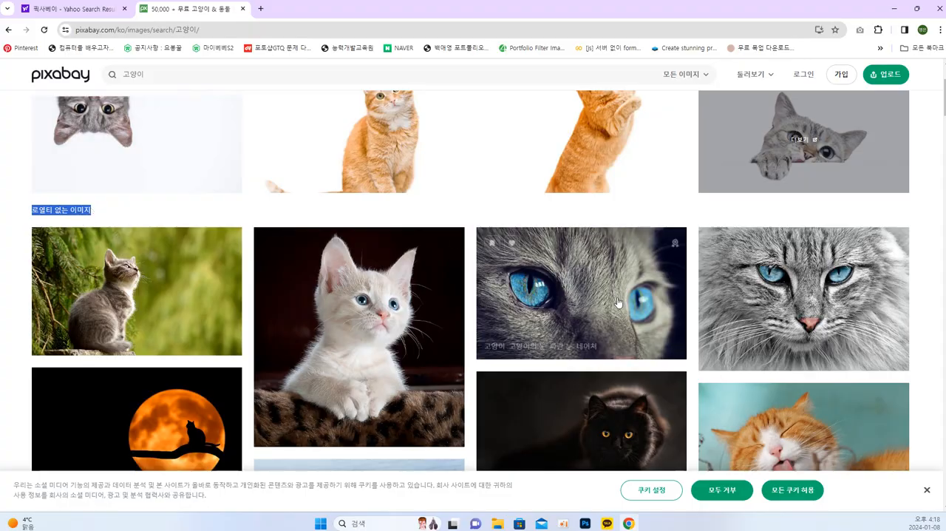
scroll(895, 298, down, 20)
scroll(899, 342, down, 20)
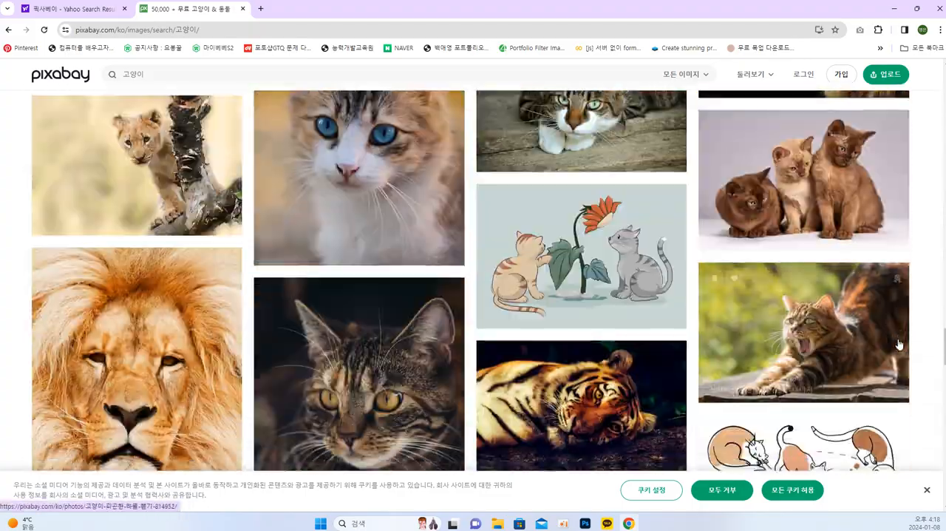
scroll(892, 359, up, 5)
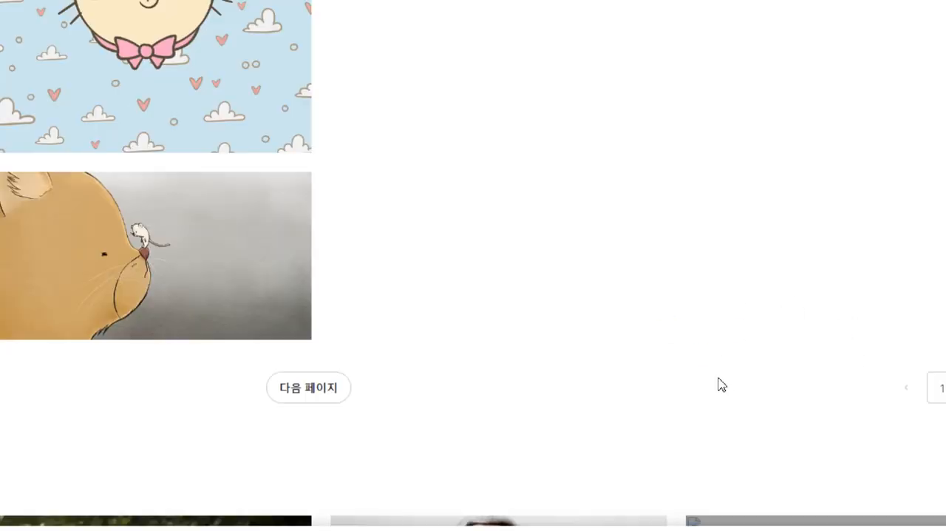
scroll(442, 335, up, 15)
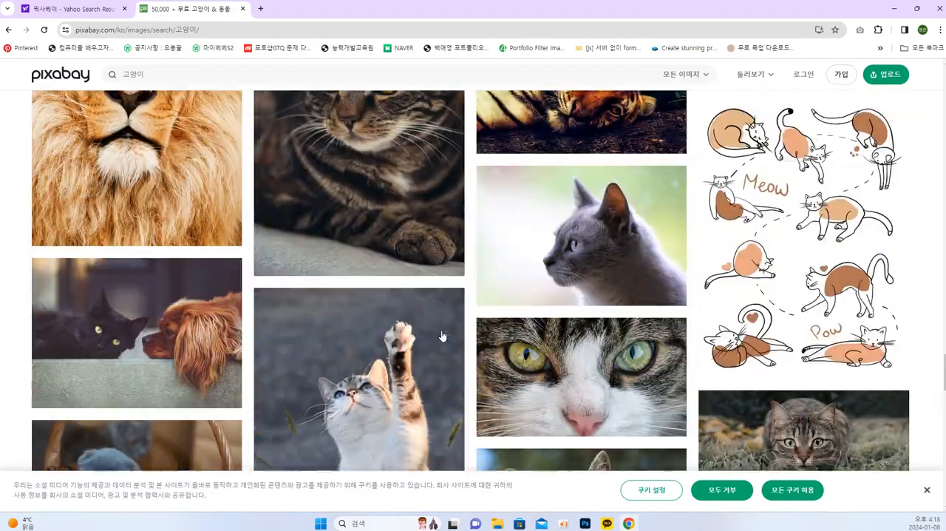
scroll(442, 335, up, 15)
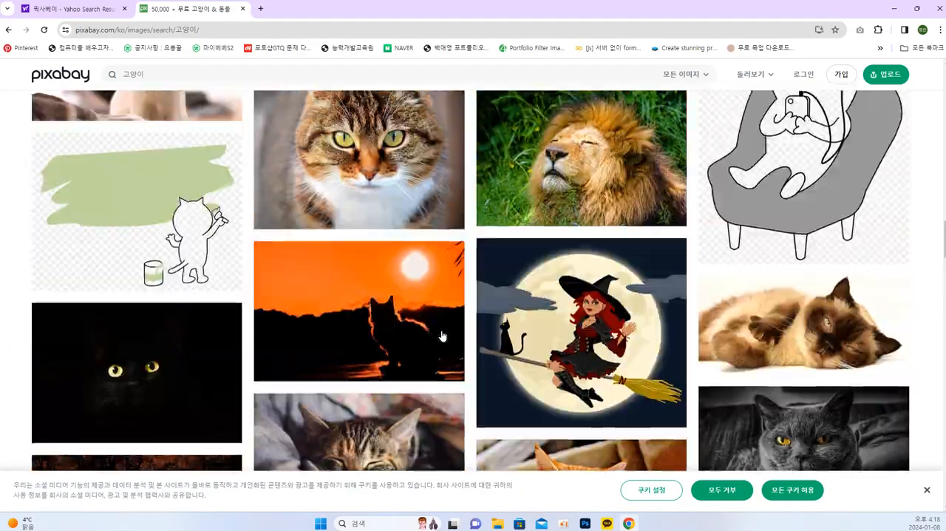
scroll(442, 335, up, 10)
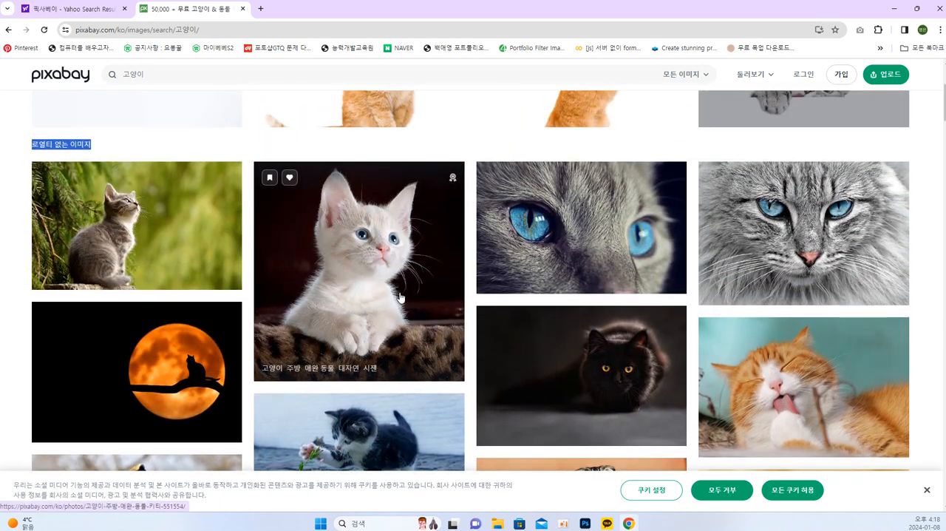
Download the photo of the white kitten on the leopard-print cushion as a 1224×1280 JPG and show it in its folder
click(363, 263)
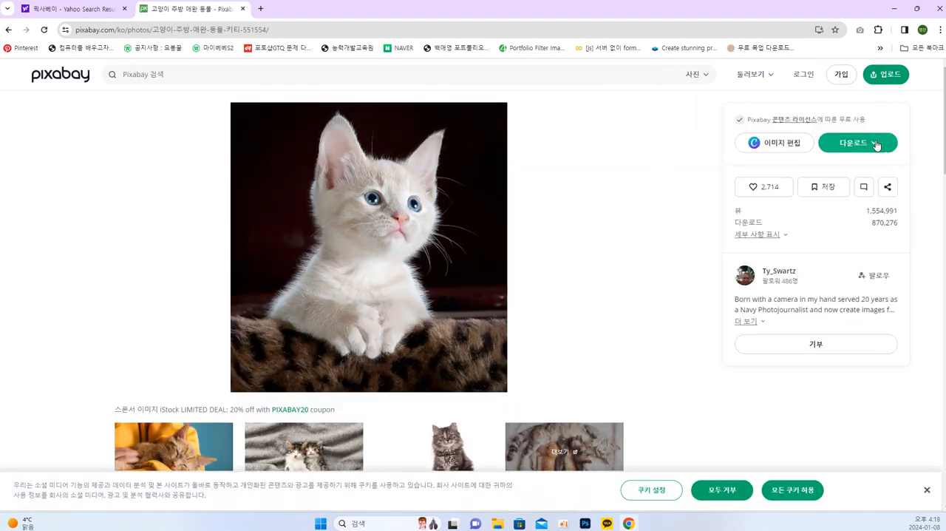
click(854, 143)
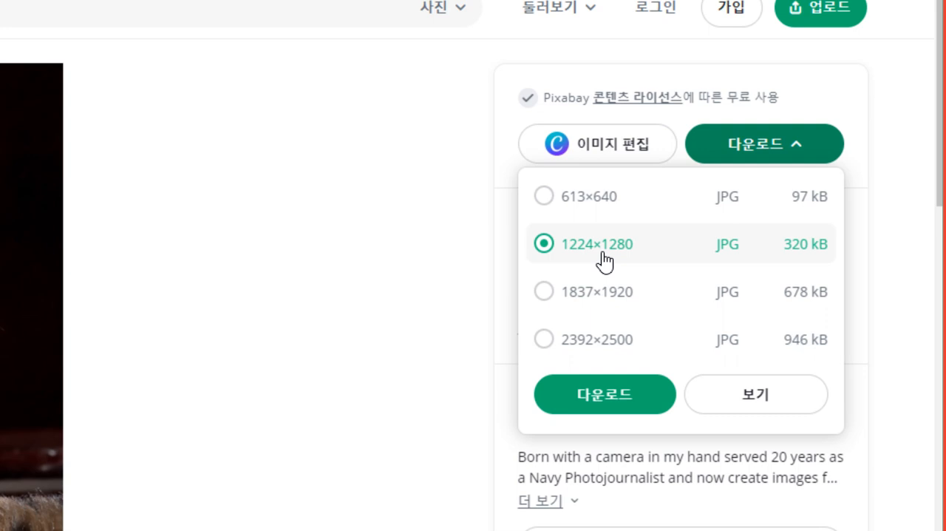
click(610, 399)
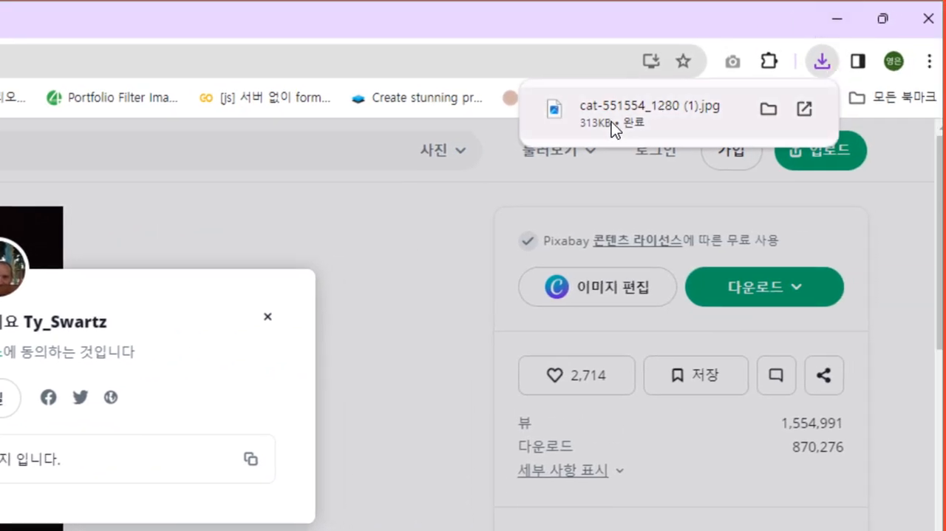
click(769, 109)
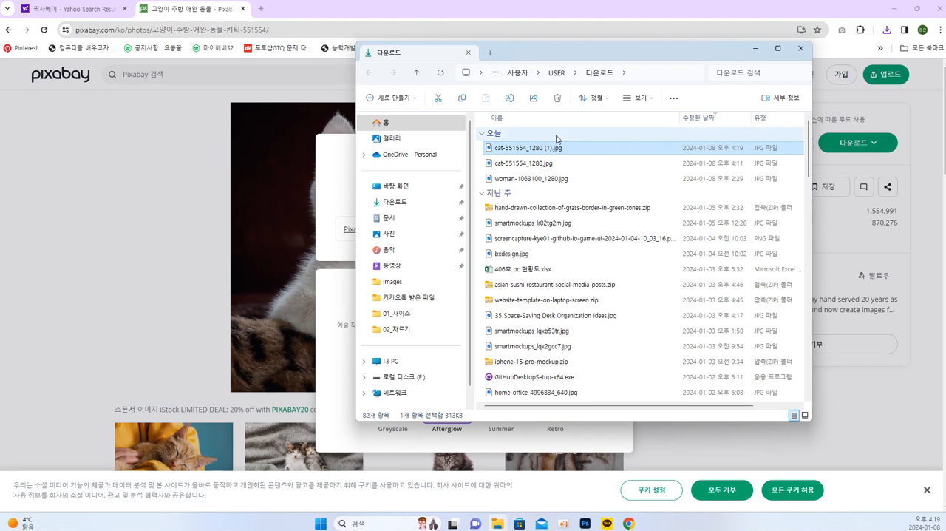
Switch to Photoshop and close the angel document photo_01.jpg
click(583, 525)
click(559, 481)
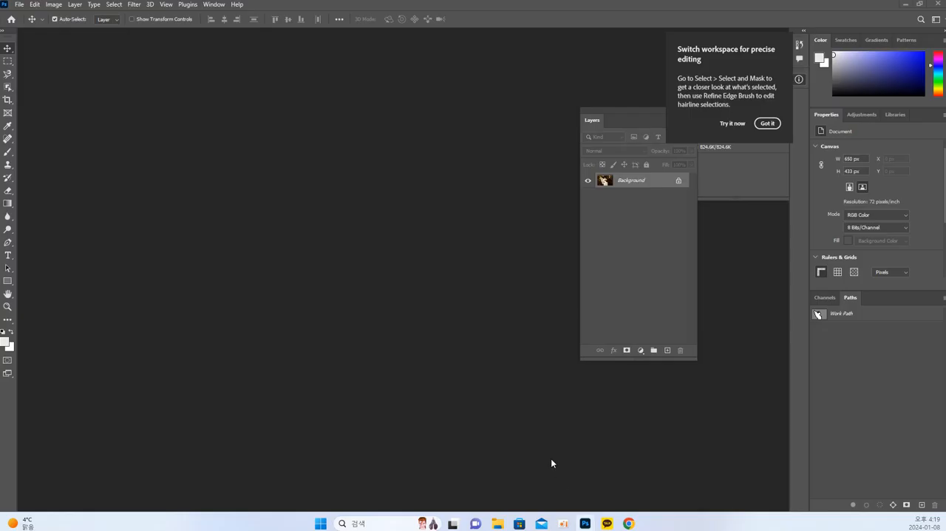
mouse_move(584, 523)
click(664, 443)
click(475, 211)
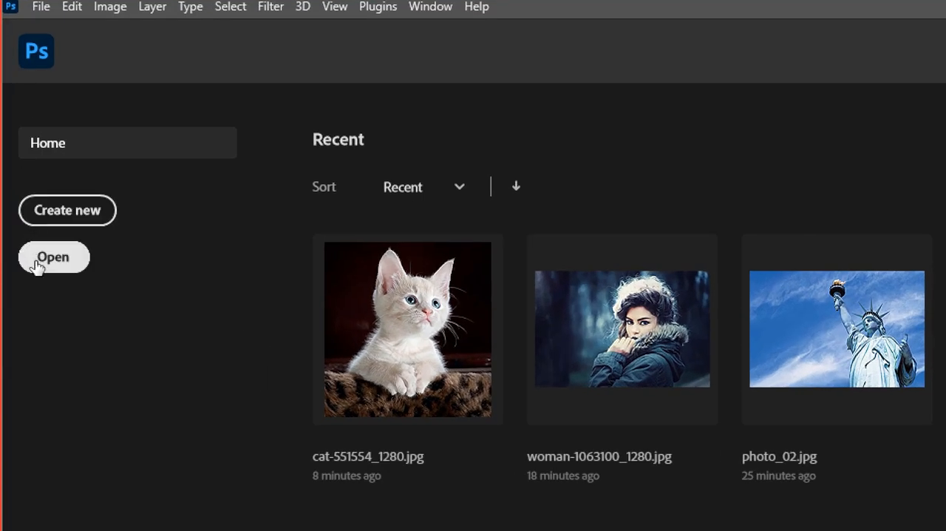
Open cat-551554_1280.jpg from the 다운로드 folder
click(37, 265)
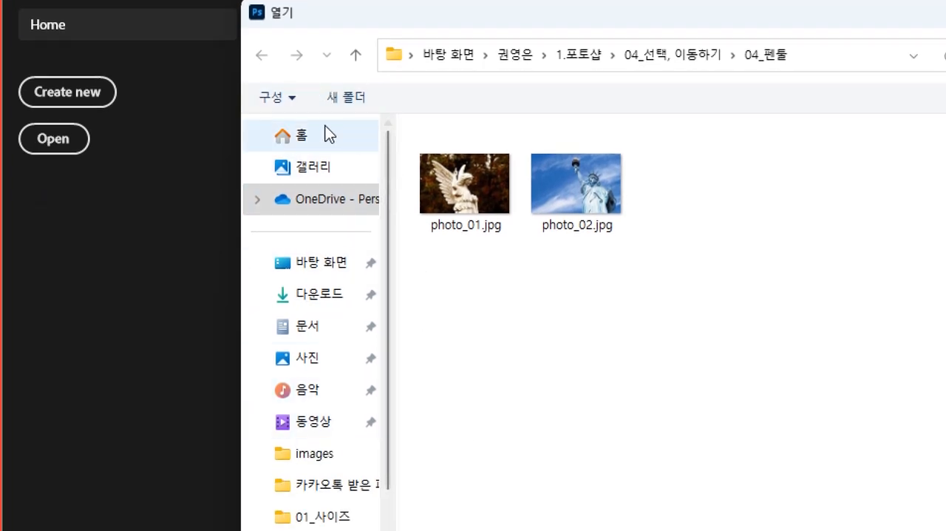
click(339, 301)
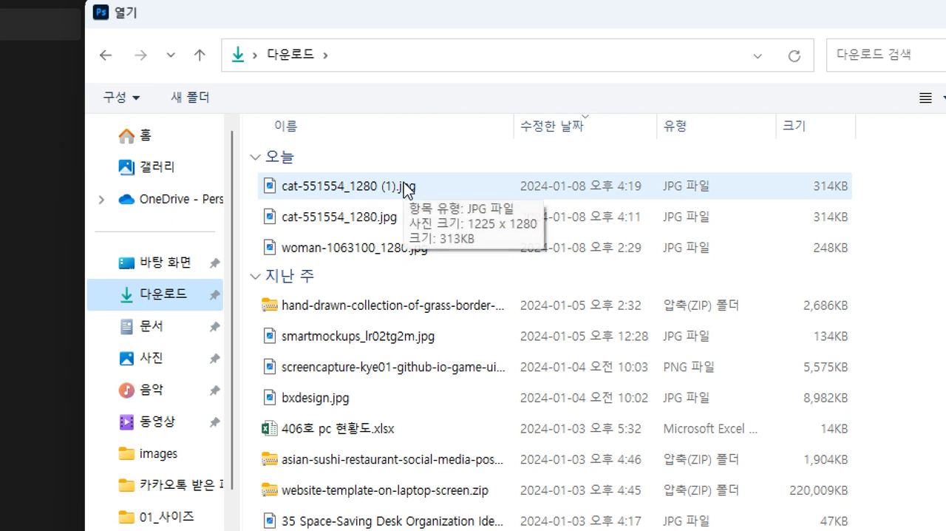
click(336, 219)
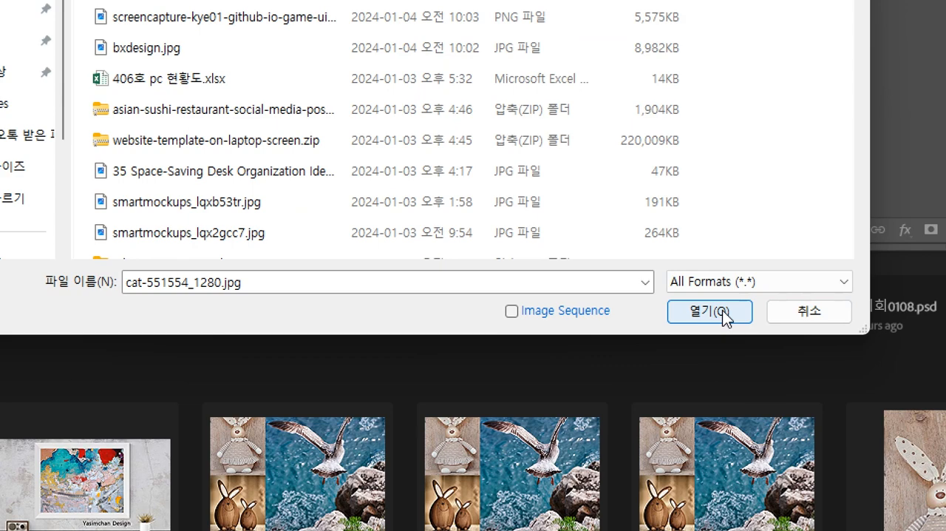
click(722, 310)
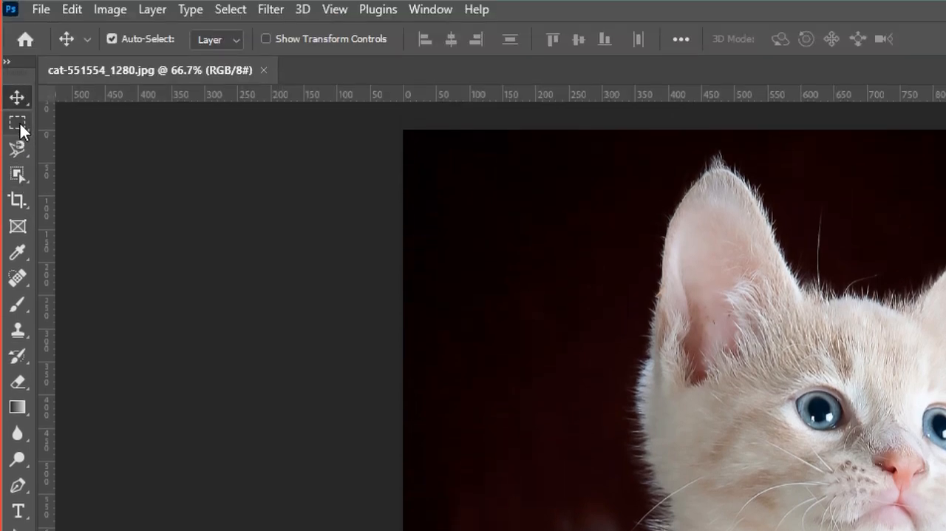
Review the available selection tools: the Marquee and Lasso variants, Object Selection, Quick Selection, Magic Wand and the Pen tool
click(20, 124)
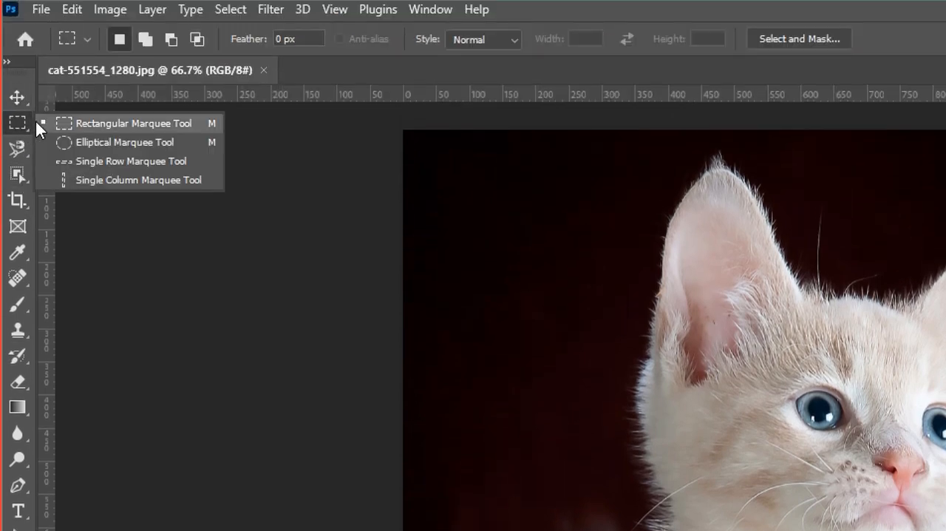
click(16, 130)
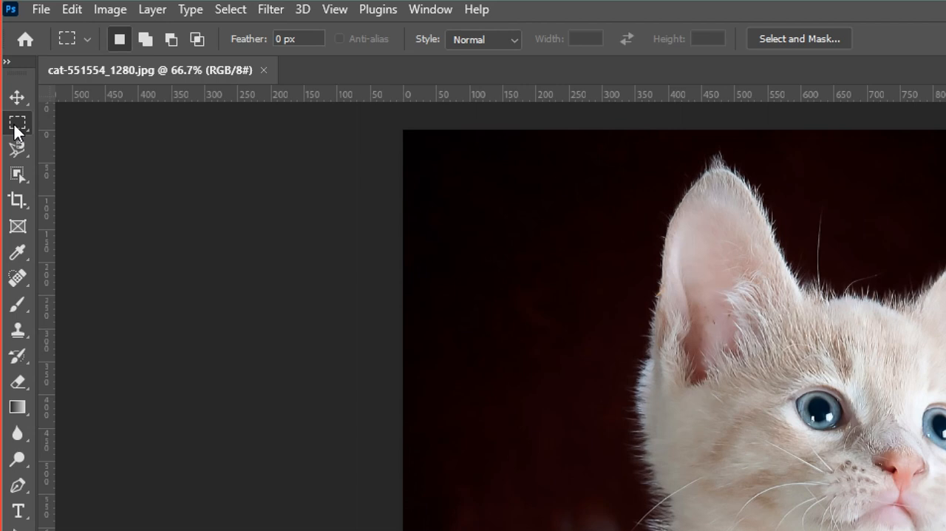
click(15, 152)
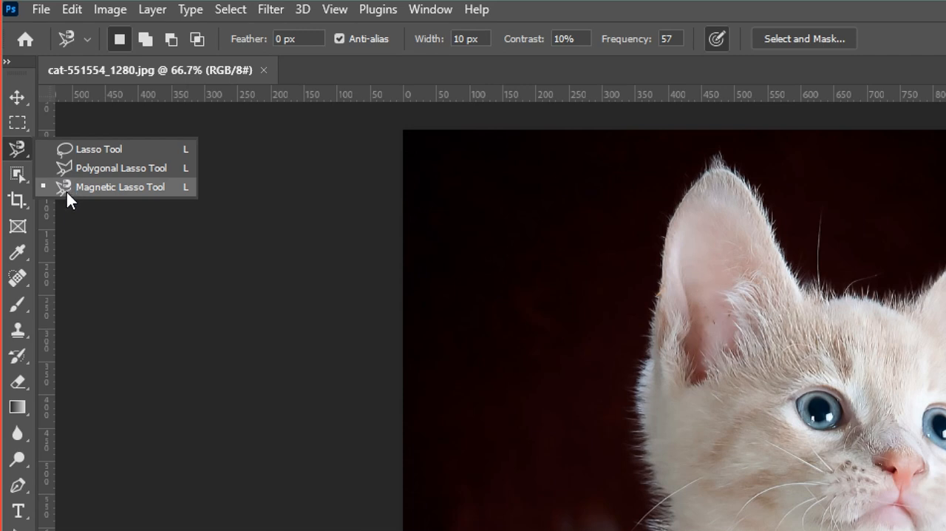
click(19, 177)
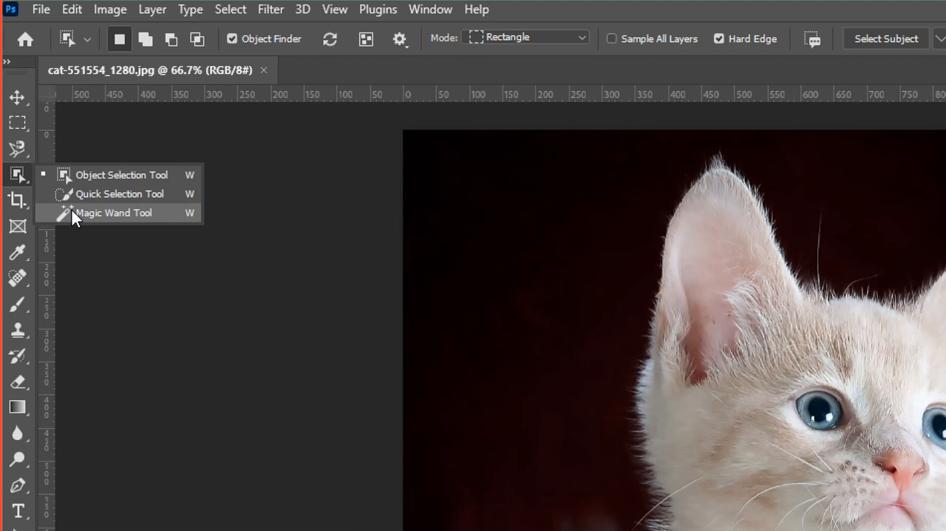
click(71, 212)
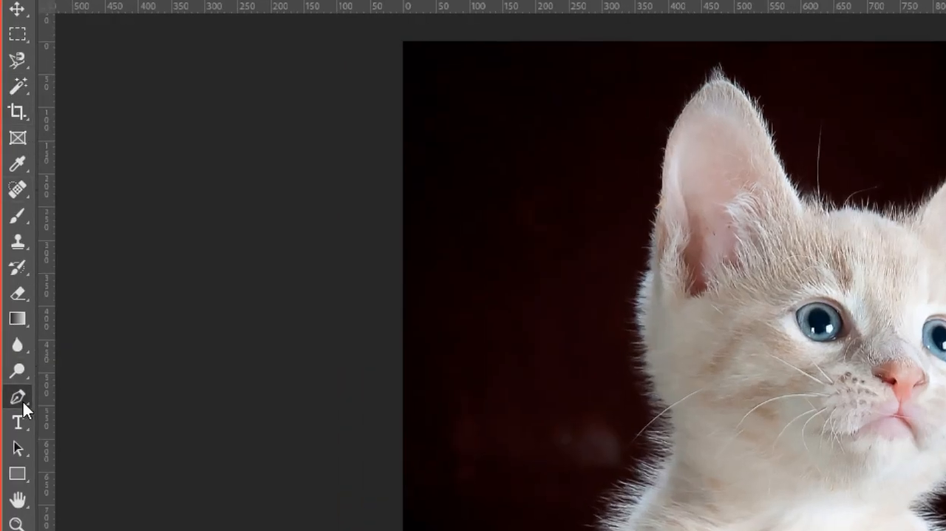
click(23, 402)
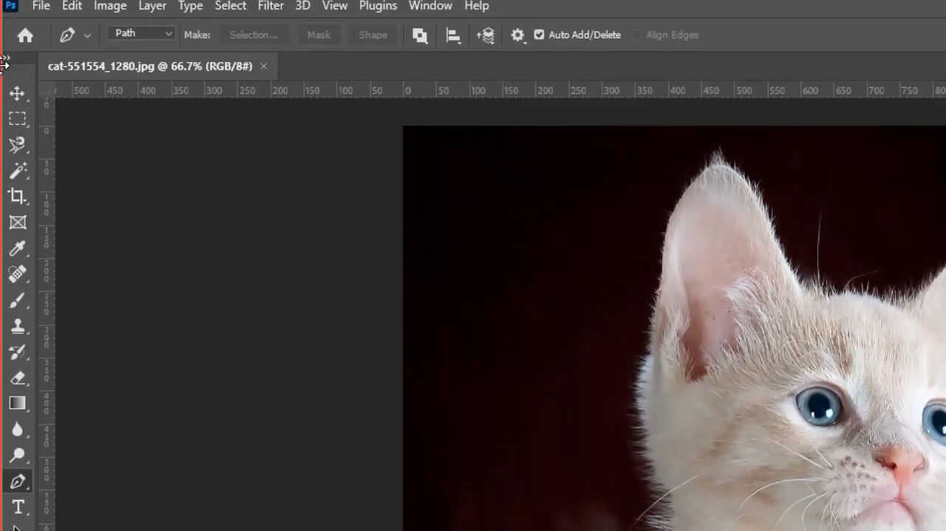
Activate the Object Selection Tool and open the kitten photo in Select and Mask, keeping the Overlay view
click(14, 175)
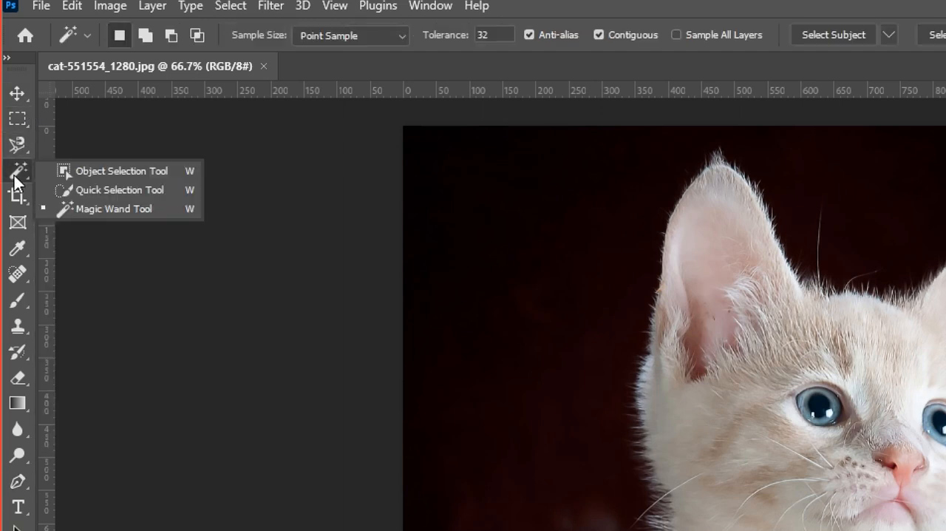
click(112, 170)
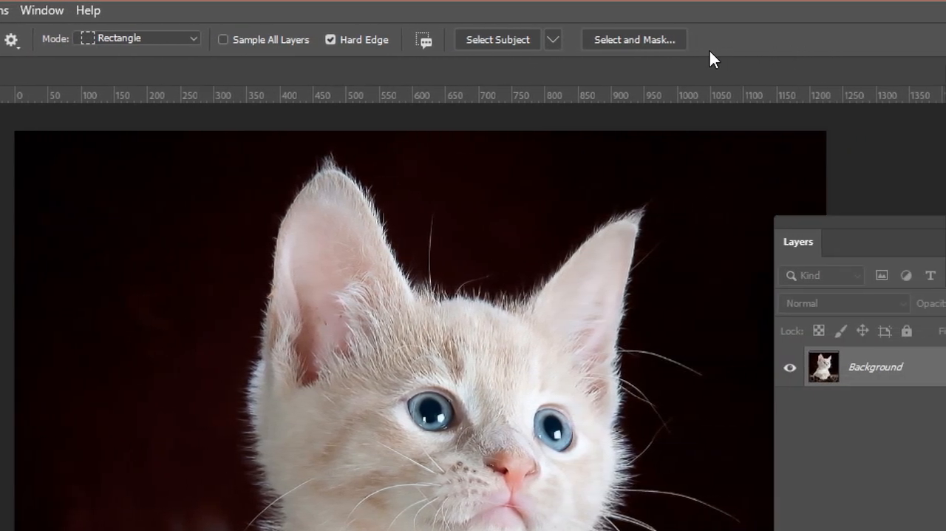
click(619, 38)
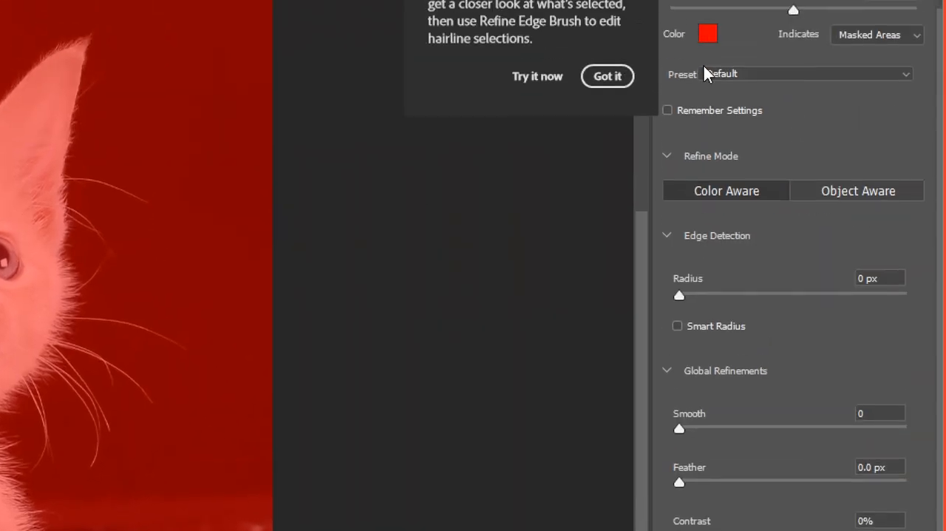
scroll(792, 94, up, 3)
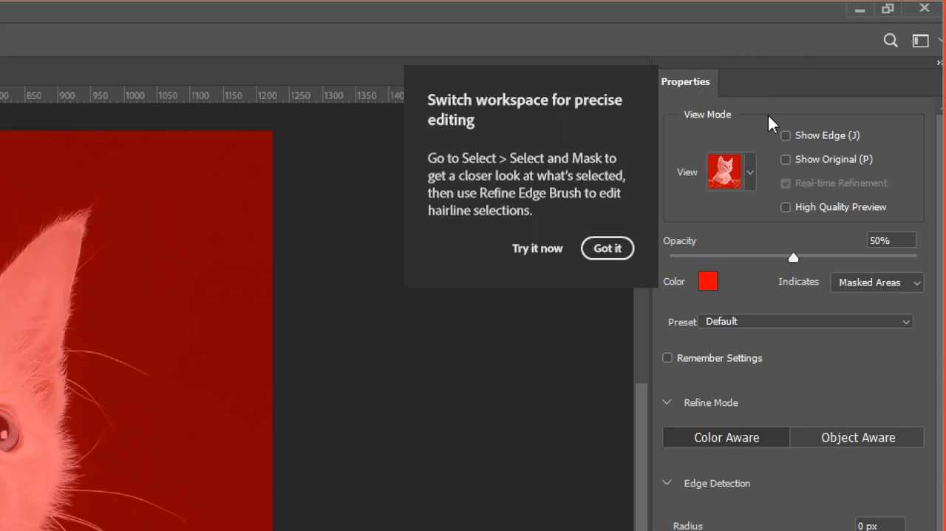
click(750, 177)
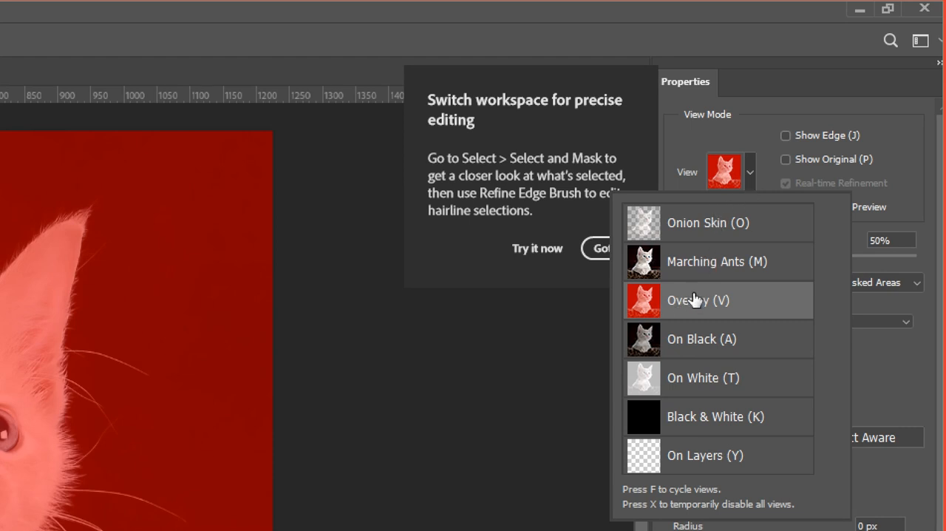
click(751, 172)
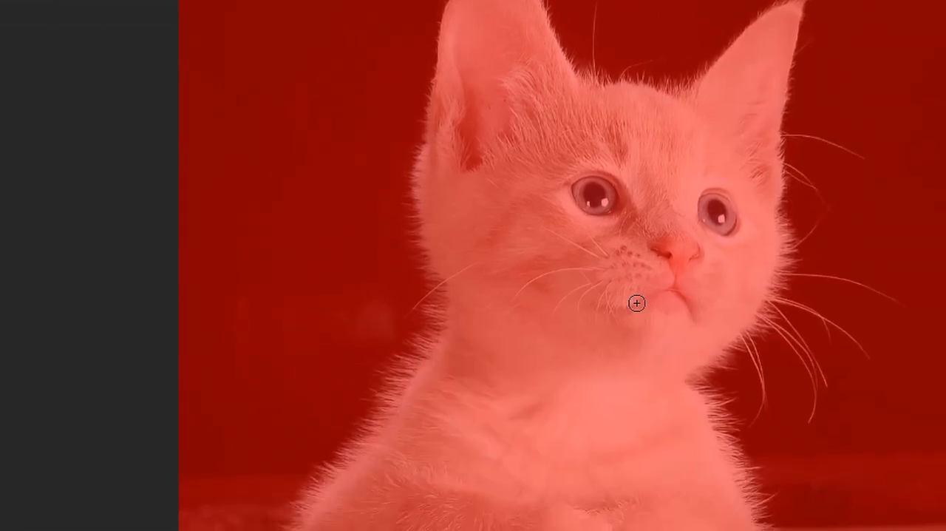
Brush over the kitten's ears, face, neck and chest to add them to the selection
mouse_move(502, 78)
mouse_down()
mouse_move(501, 214)
mouse_move(520, 293)
mouse_up()
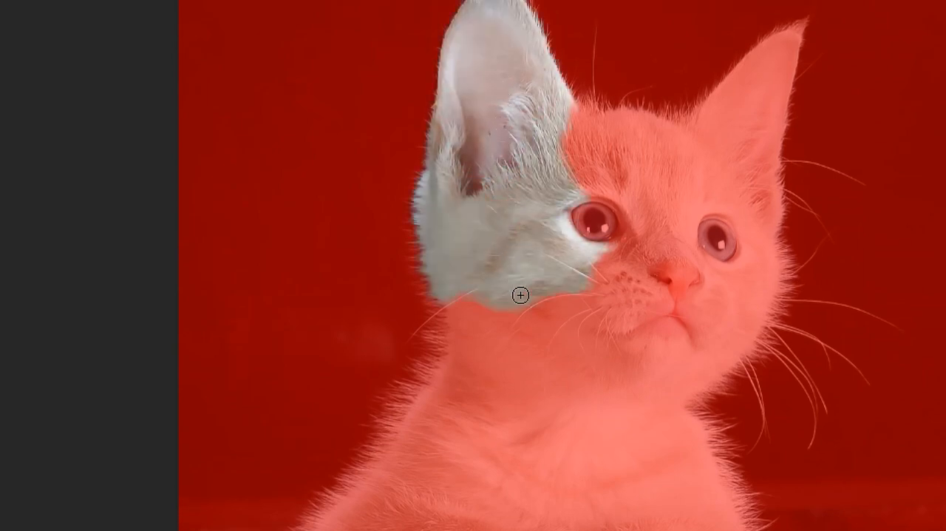
mouse_move(620, 206)
mouse_down()
mouse_move(619, 360)
mouse_move(585, 303)
mouse_move(569, 428)
mouse_move(528, 470)
mouse_move(500, 352)
mouse_move(502, 309)
mouse_move(476, 360)
mouse_up()
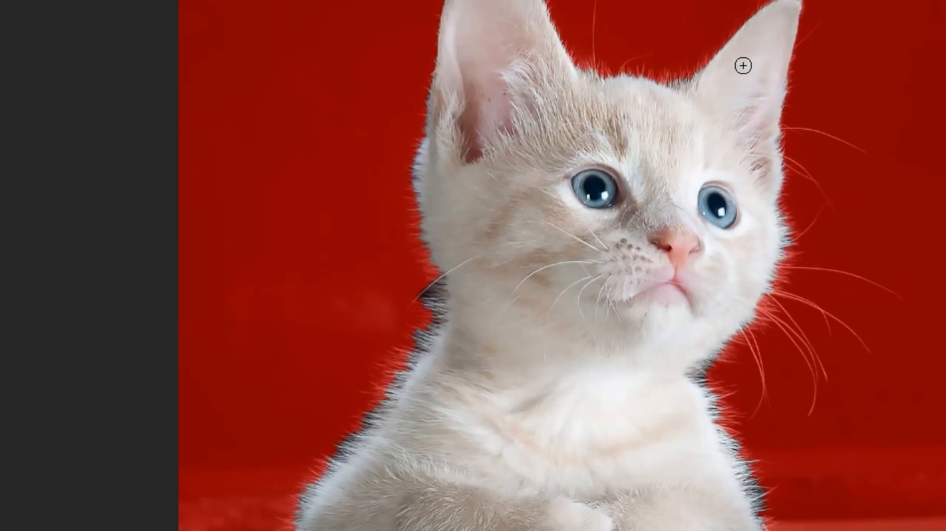
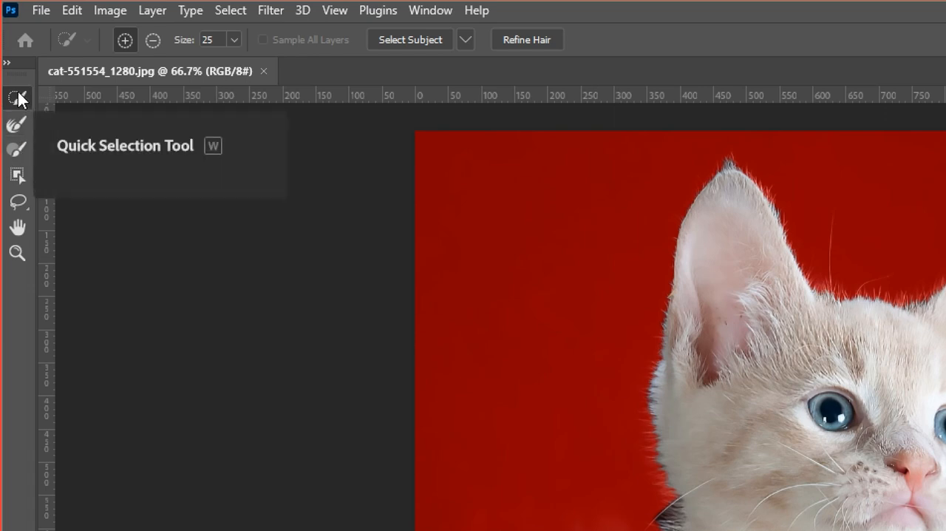
Refine the fur edge on the left side of the kitten's cheek, neck and shoulder with the Refine Edge Brush
click(14, 129)
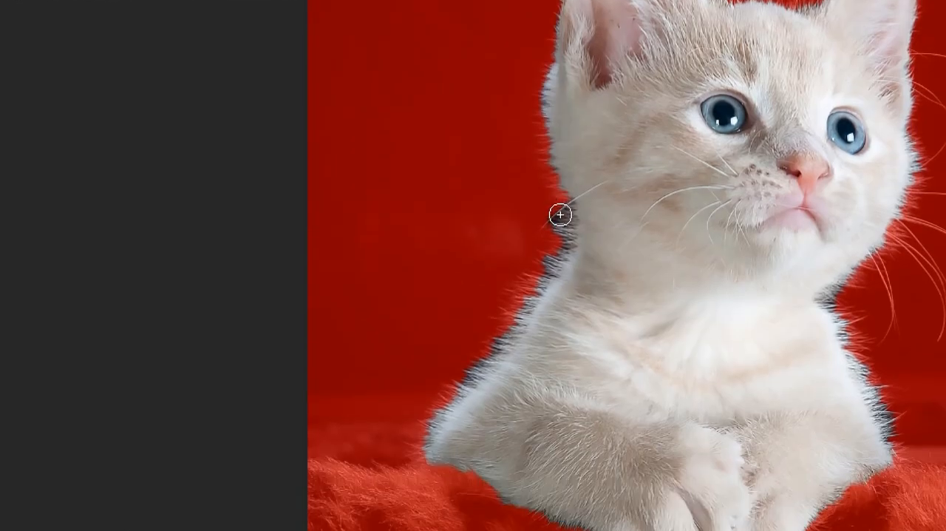
mouse_move(562, 222)
mouse_down()
mouse_move(541, 290)
mouse_move(470, 367)
mouse_move(495, 350)
mouse_move(425, 443)
mouse_up()
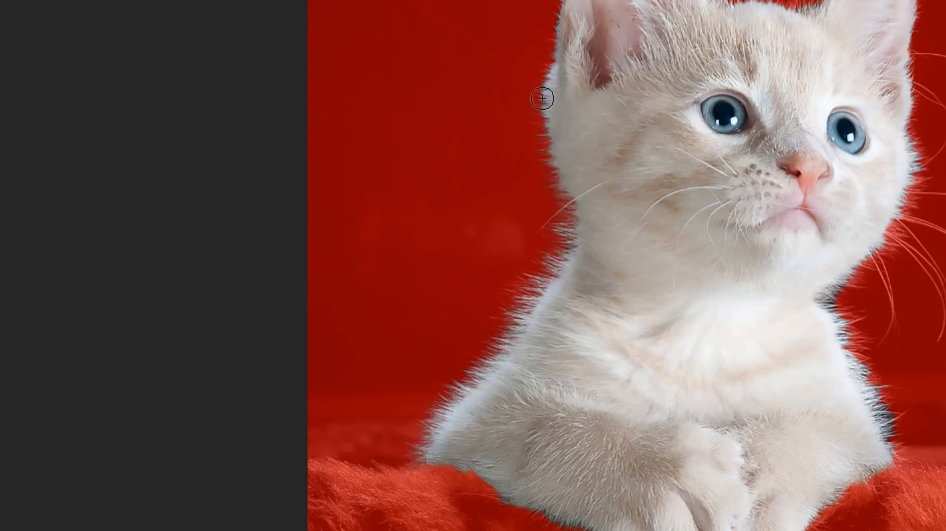
scroll(548, 80, up, 3)
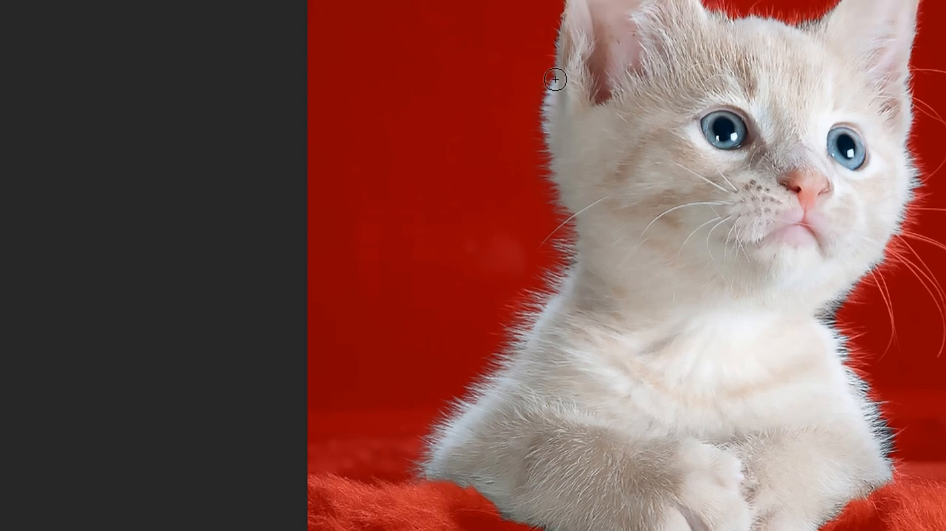
scroll(567, 66, up, 1)
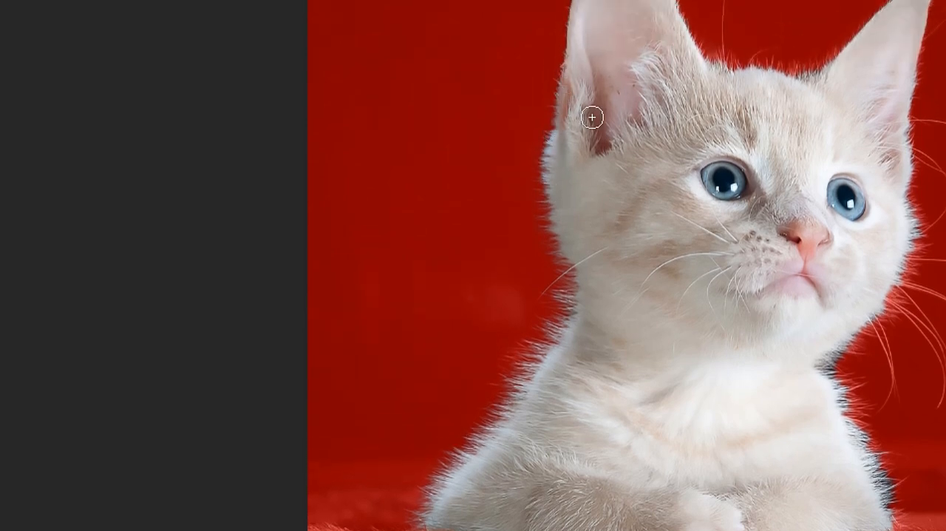
scroll(577, 125, up, 5)
scroll(599, 78, up, 1)
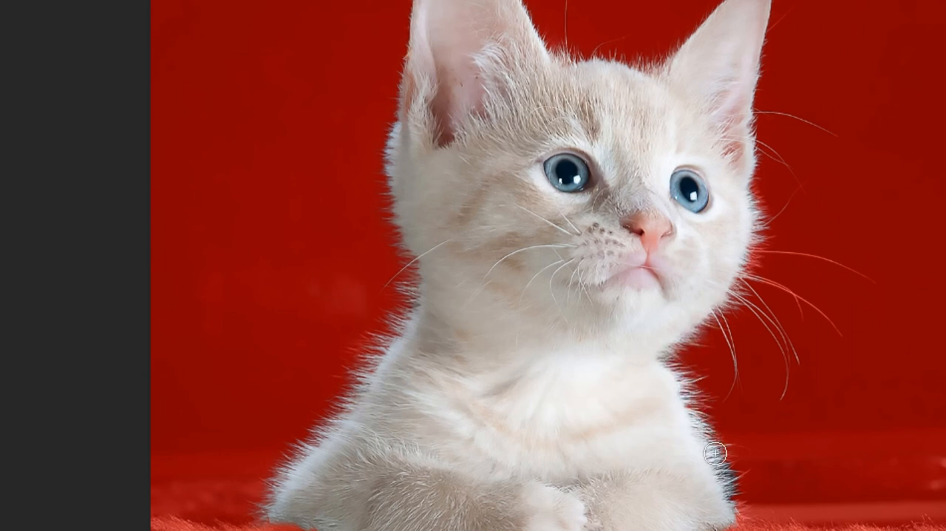
Brush over the fur on the kitten's right side and the whiskers beside its cheek to refine that edge
scroll(716, 444, down, 2)
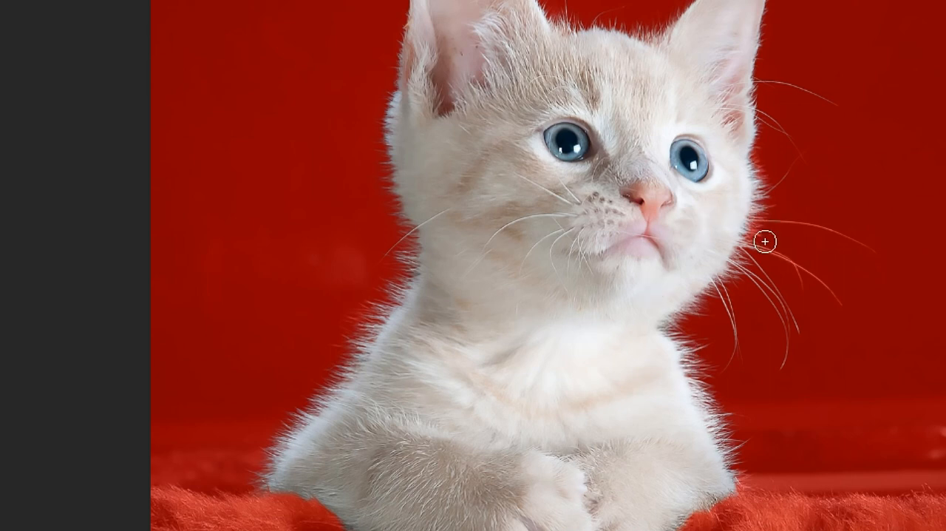
scroll(814, 278, right, 1)
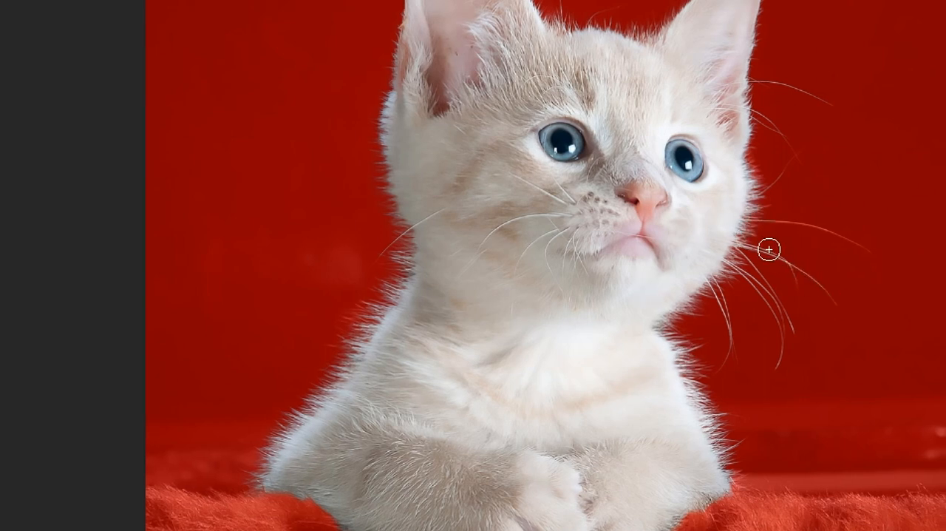
scroll(791, 212, right, 2)
scroll(832, 251, right, 1)
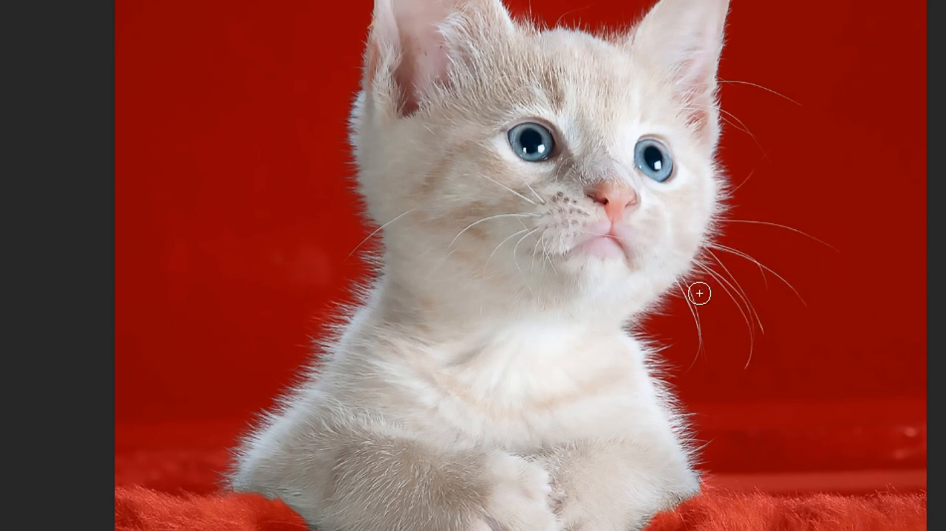
scroll(701, 457, down, 2)
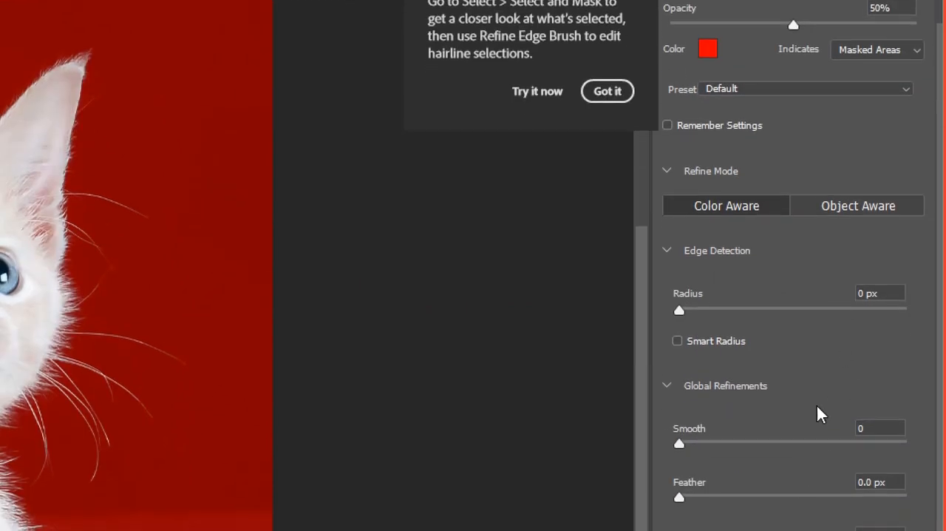
Output the refined kitten selection to New Layer with Layer Mask and commit it
scroll(808, 444, down, 4)
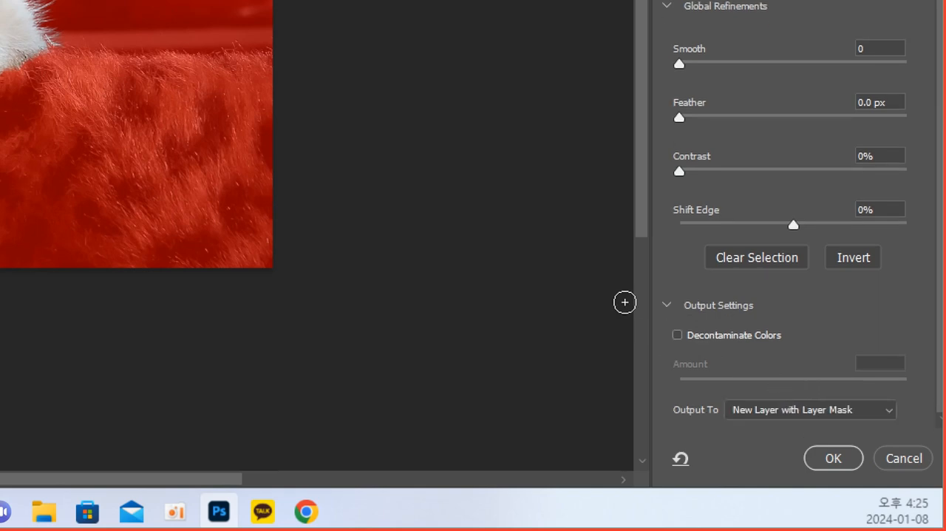
click(676, 309)
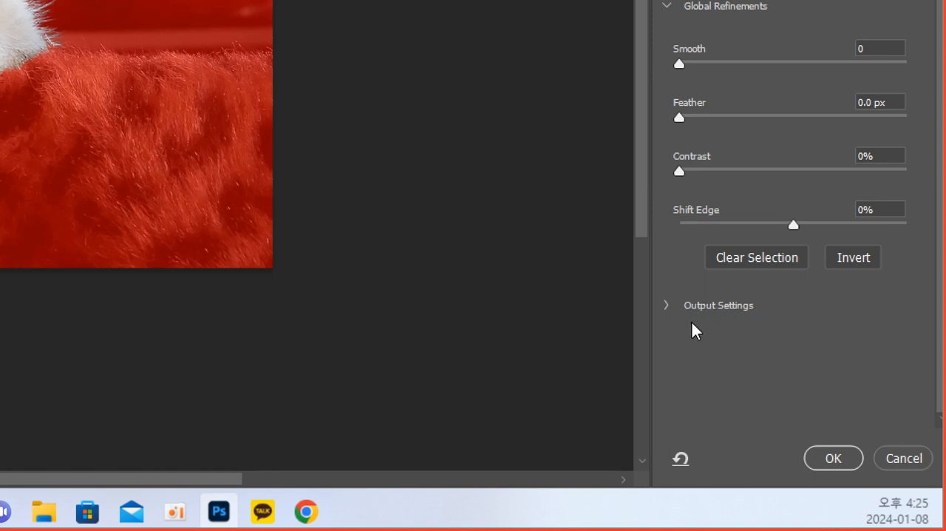
click(668, 310)
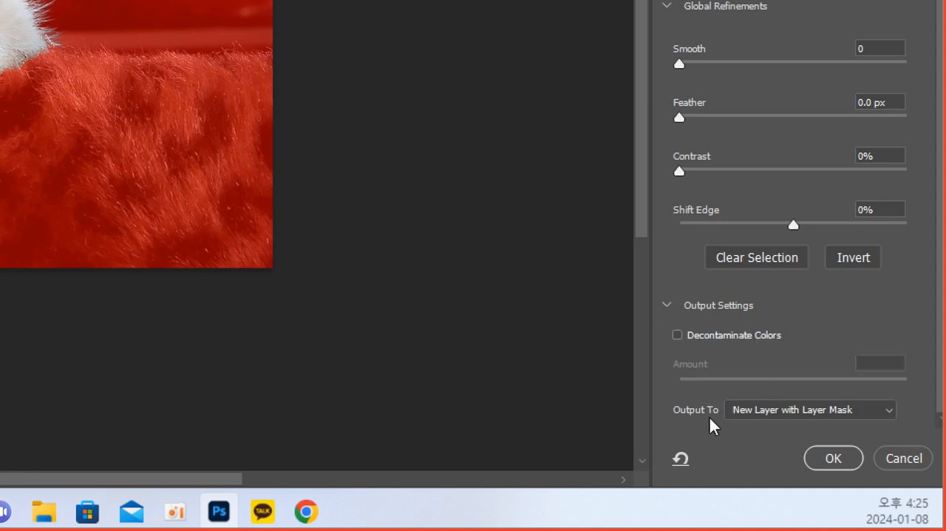
click(884, 414)
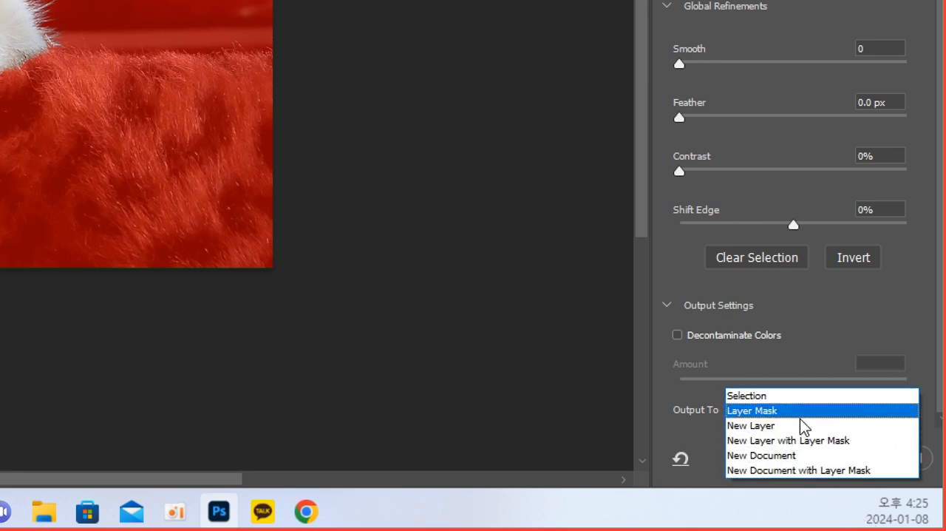
click(837, 444)
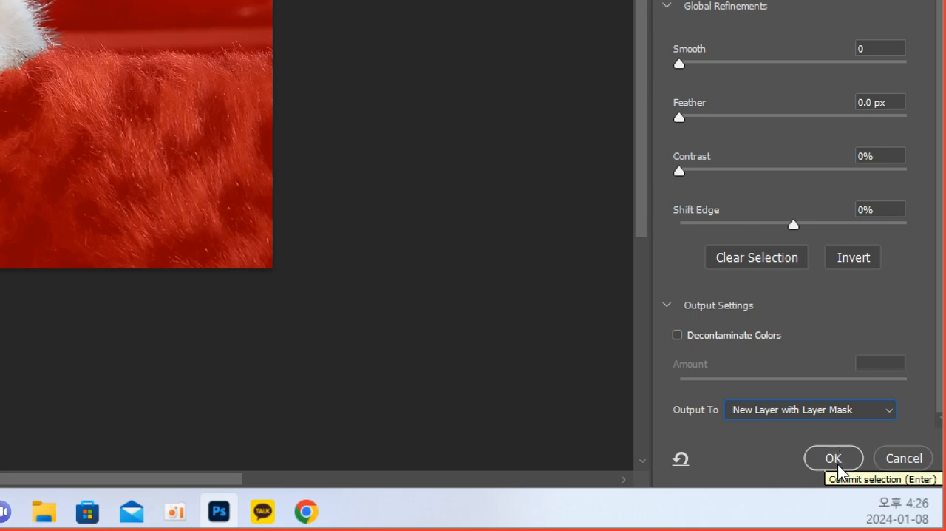
click(834, 459)
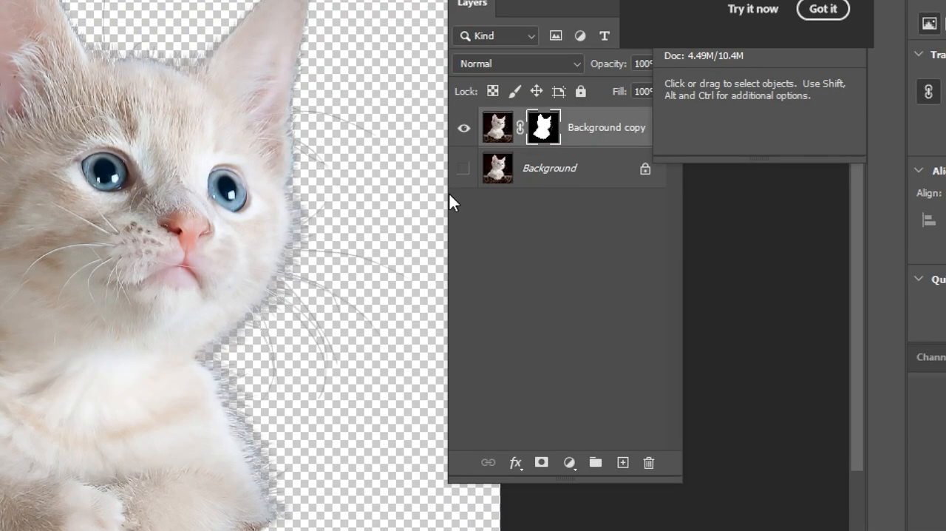
Show the original Background layer and create a new empty layer directly above it, beneath the masked kitten
click(463, 169)
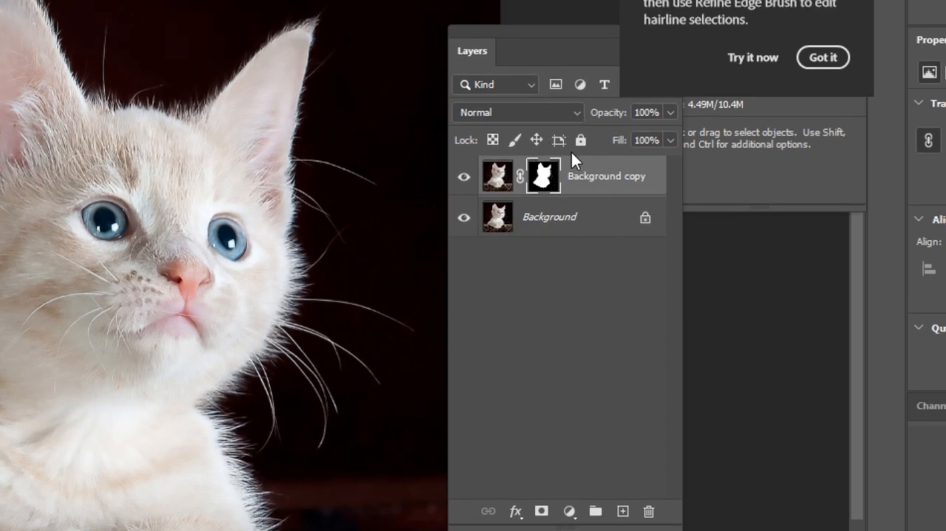
click(546, 222)
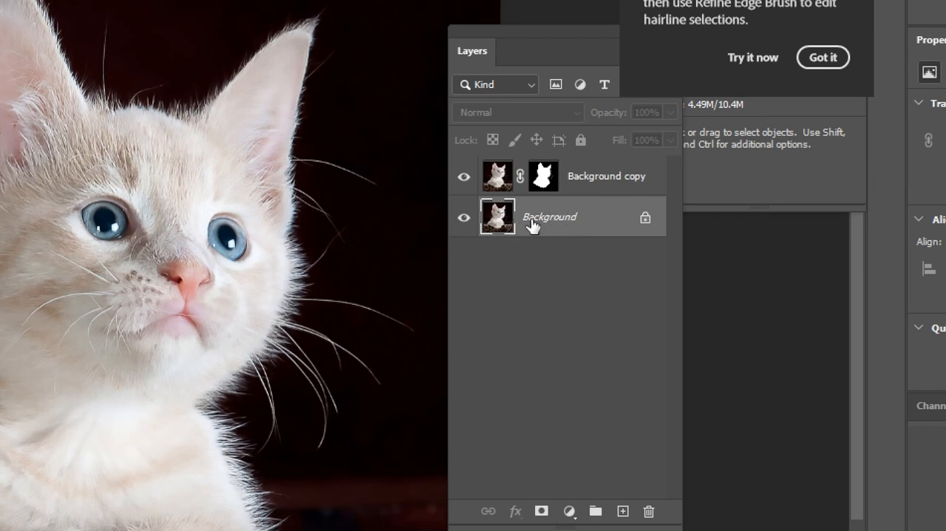
click(584, 184)
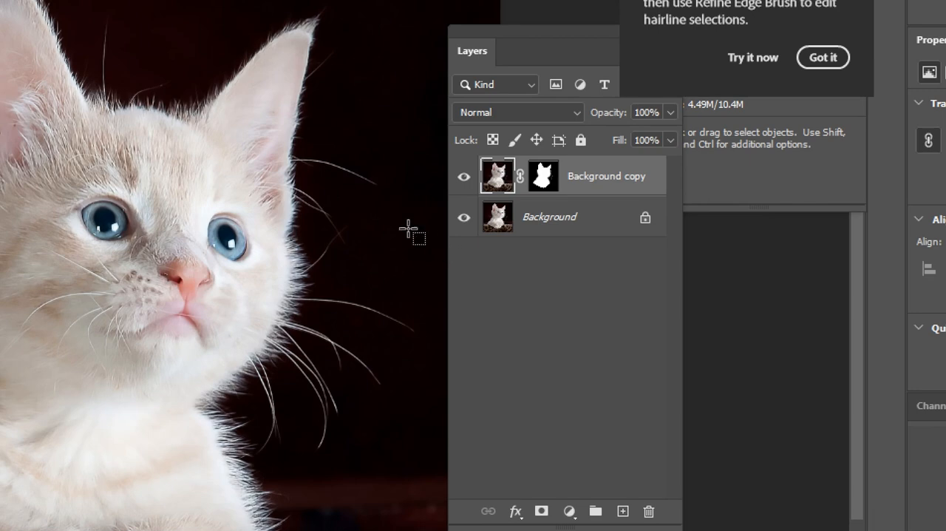
click(566, 221)
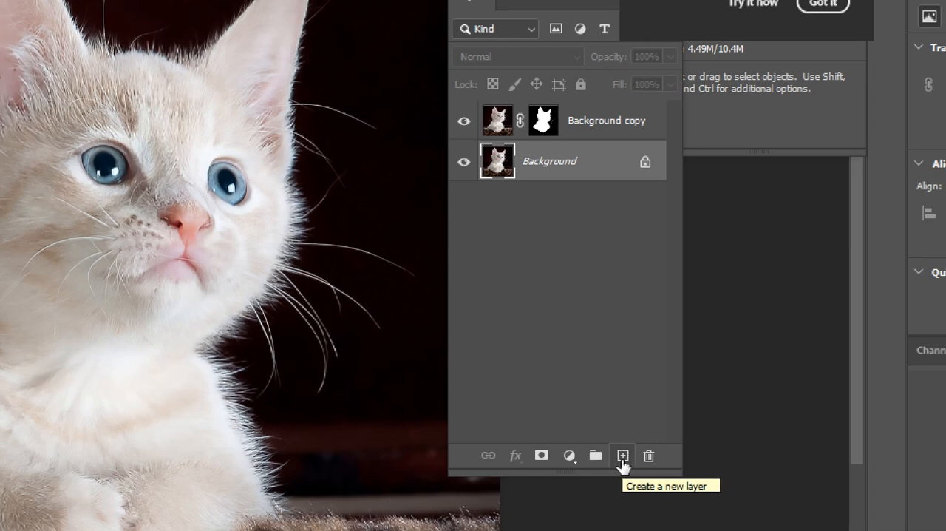
click(623, 456)
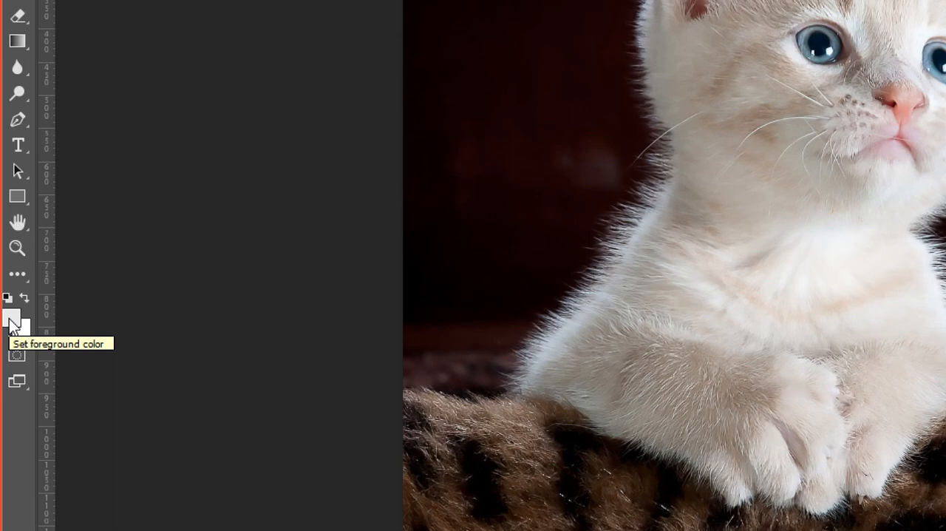
Set the foreground color to pink #fb2f81 and fill the new empty layer with it
click(13, 321)
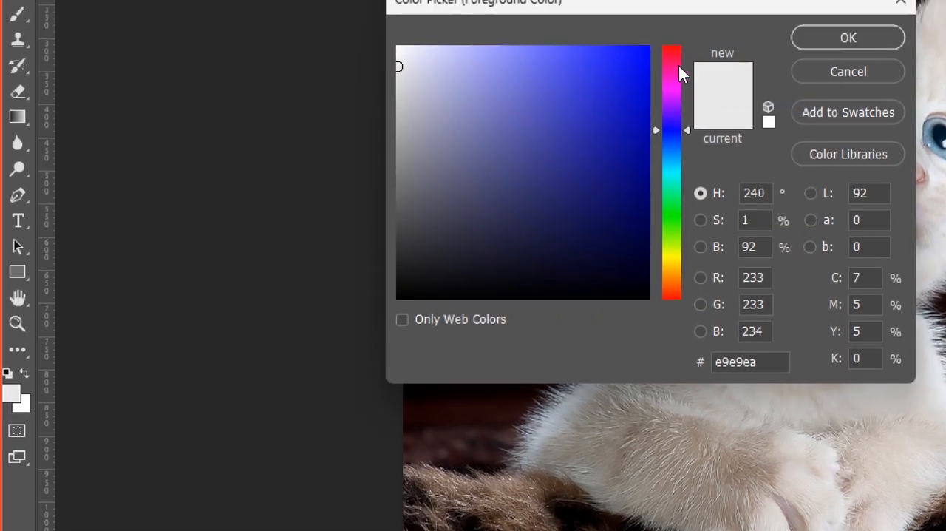
click(678, 9)
click(633, 60)
drag(632, 65, 632, 61)
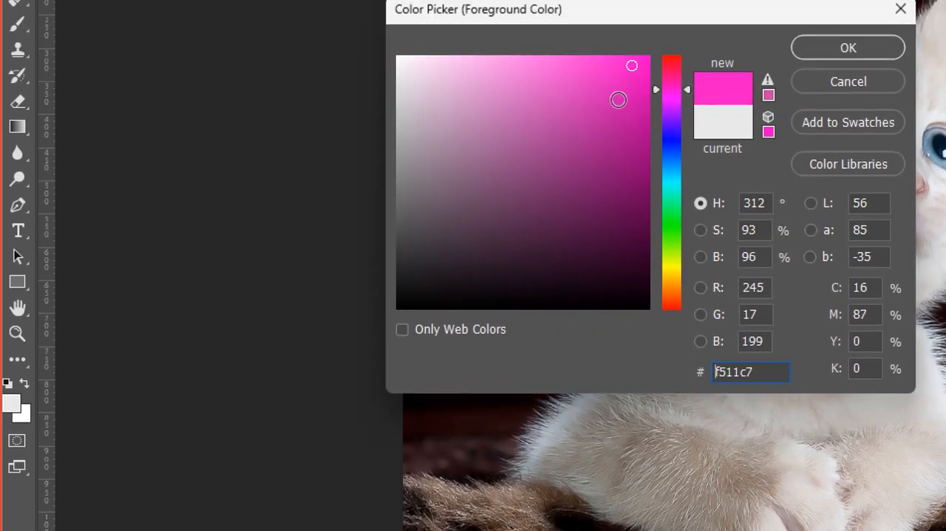
mouse_move(680, 84)
mouse_down()
mouse_move(680, 68)
mouse_move(603, 60)
mouse_up()
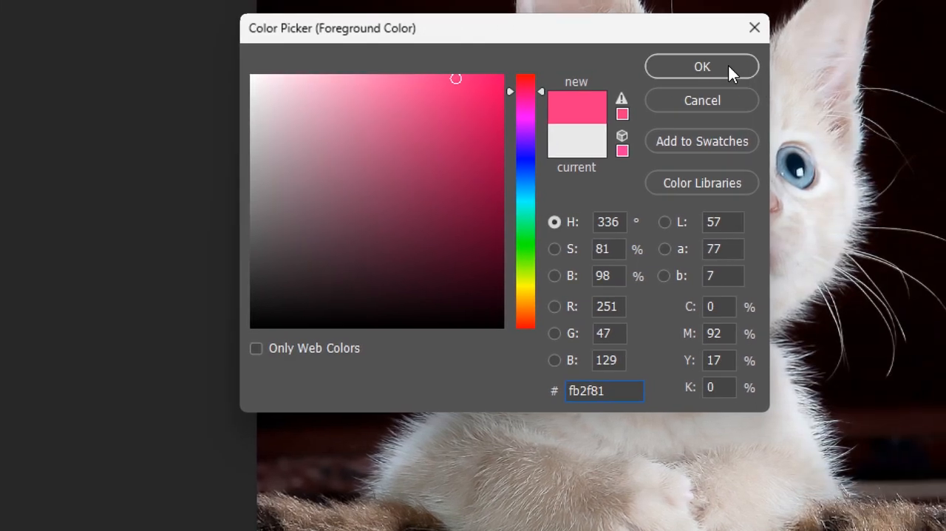
click(702, 67)
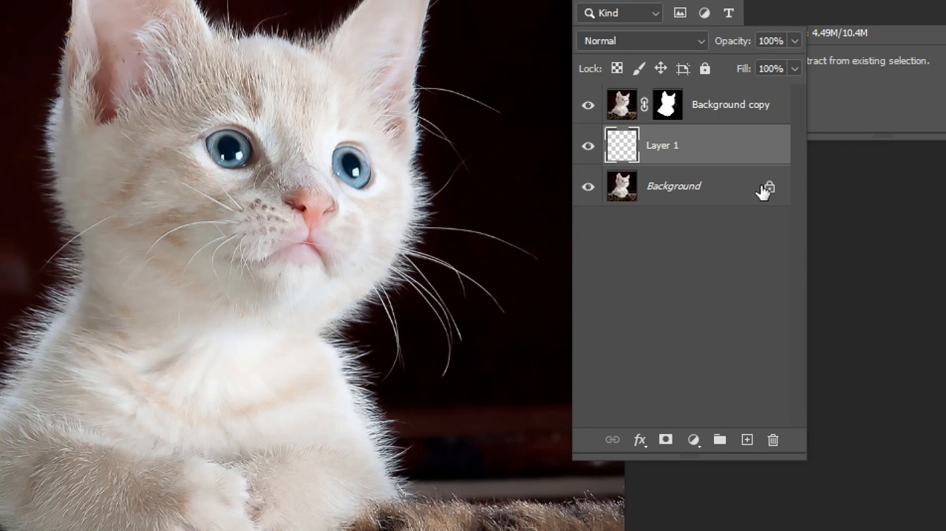
key(alt+BackSpace)
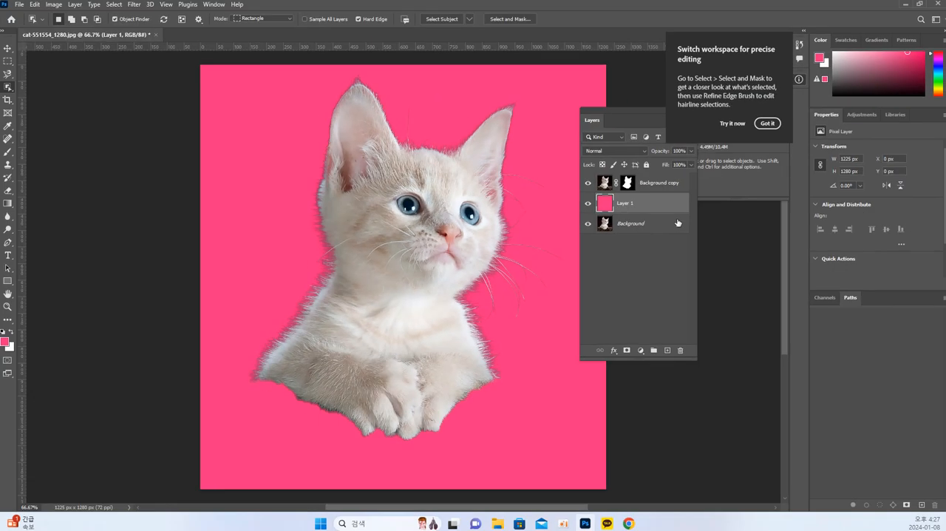
Try moving the cut-out kitten over the pink background with the Move tool, and undo the move
click(7, 49)
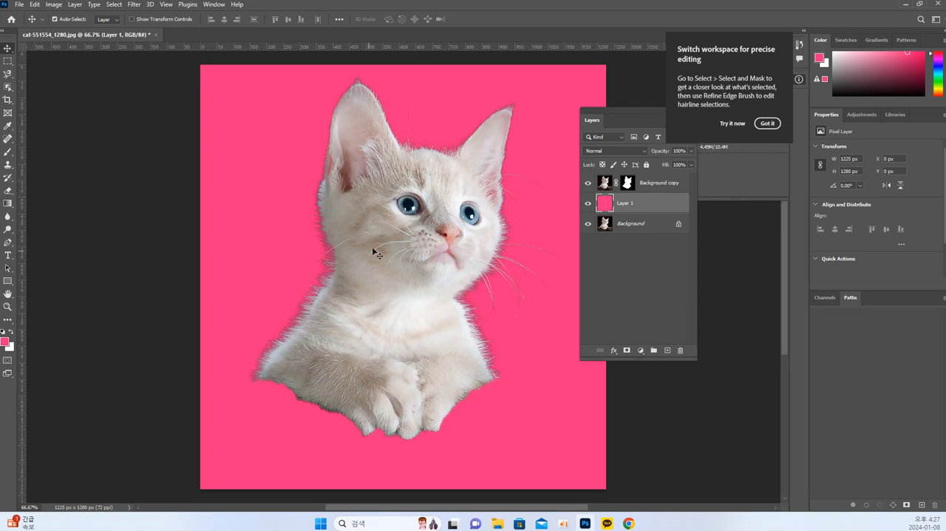
mouse_move(426, 243)
mouse_down()
mouse_move(408, 245)
mouse_move(407, 235)
mouse_move(421, 276)
mouse_move(409, 249)
mouse_up()
key(ctrl+z)
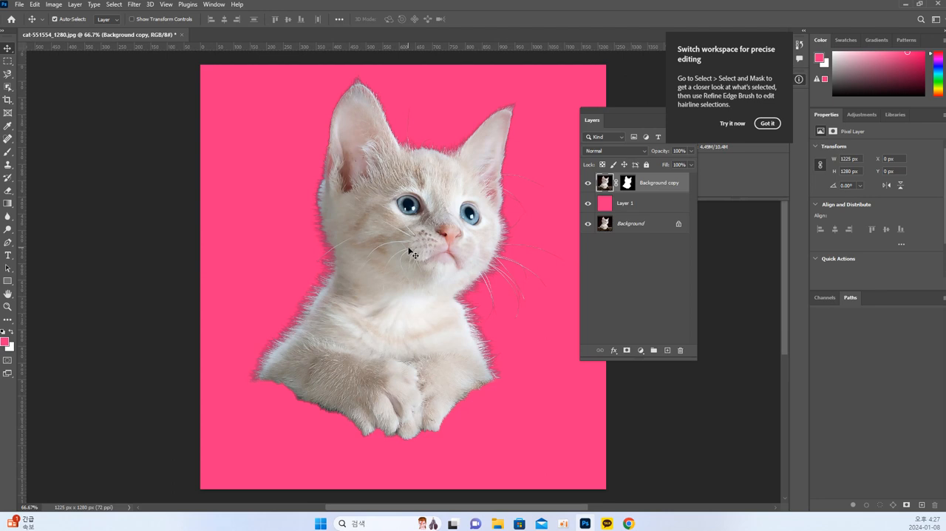